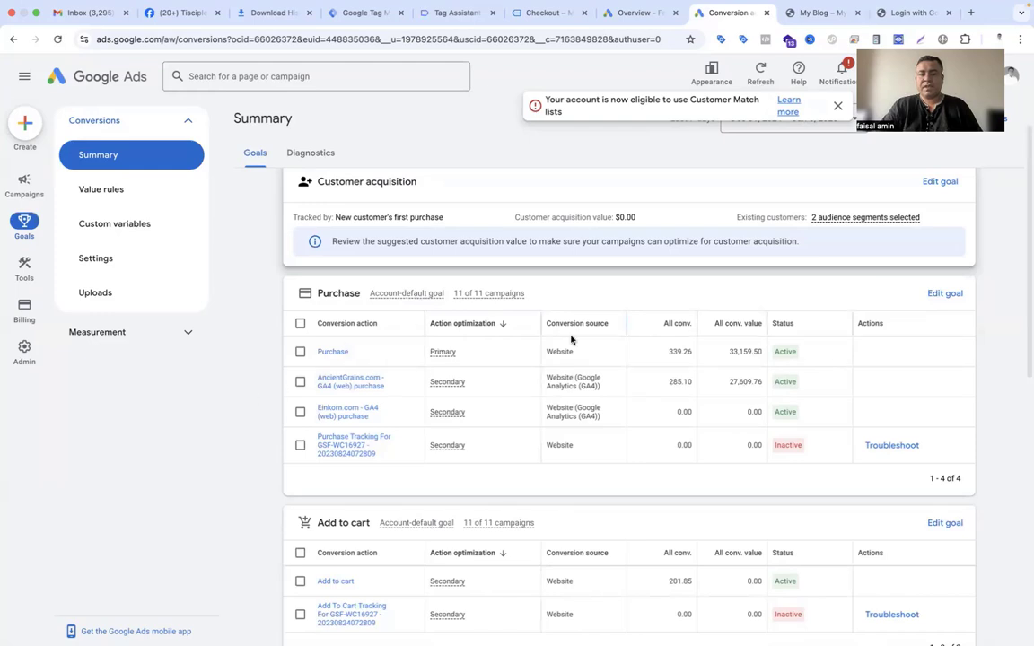
# Switch to Tag Assistant and examine the purchase event's data layer, including order totals, customer billing details and items
pyautogui.click(460, 14)
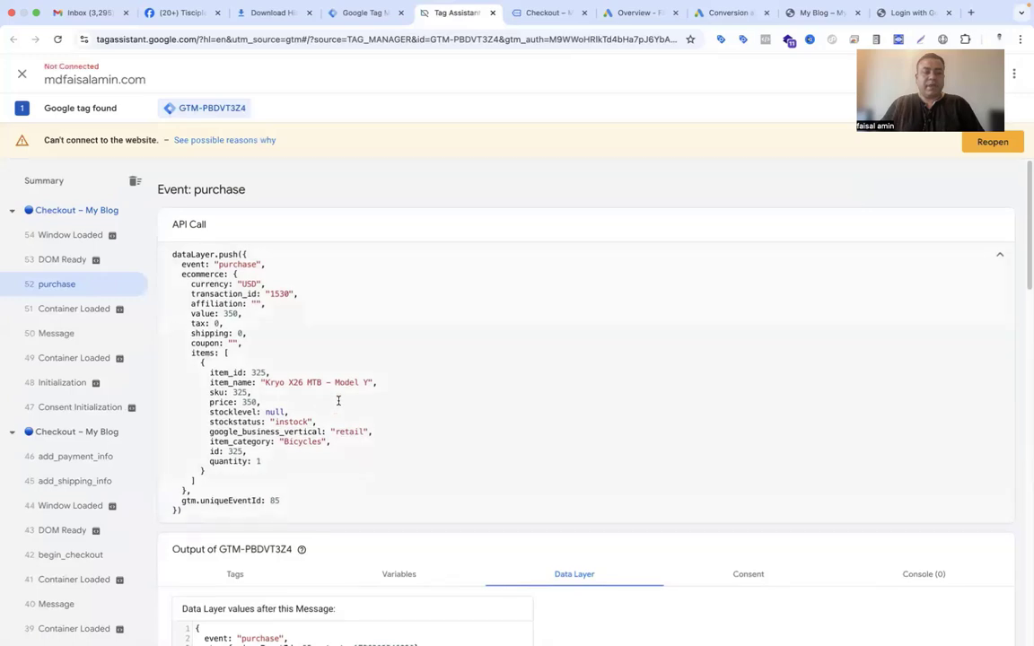
pyautogui.scroll(-5, 331, 406)
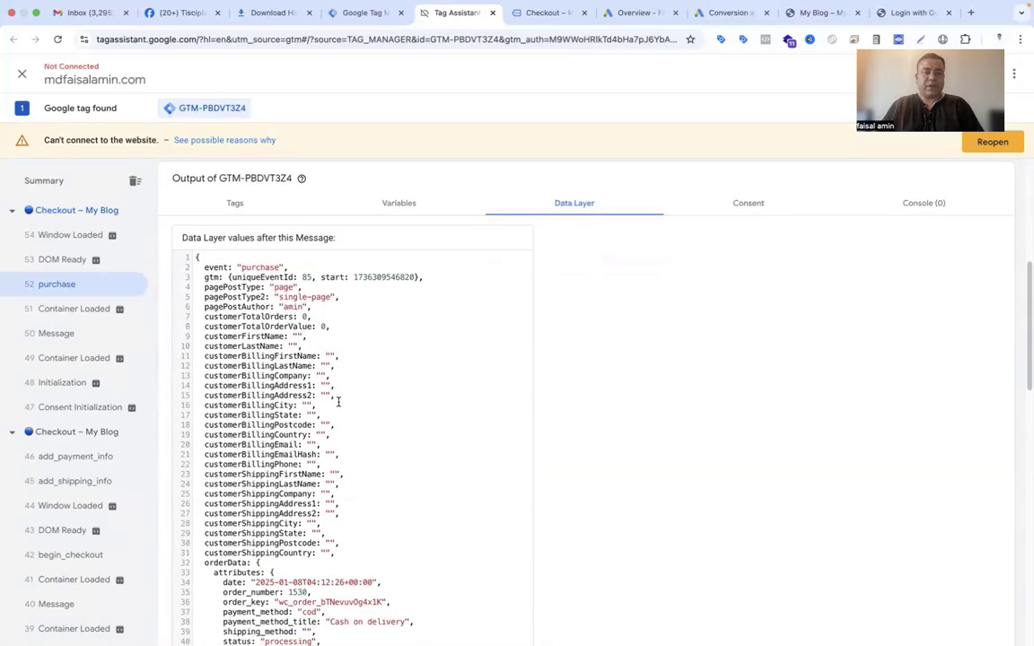
pyautogui.scroll(-4, 337, 404)
pyautogui.scroll(-1, 333, 407)
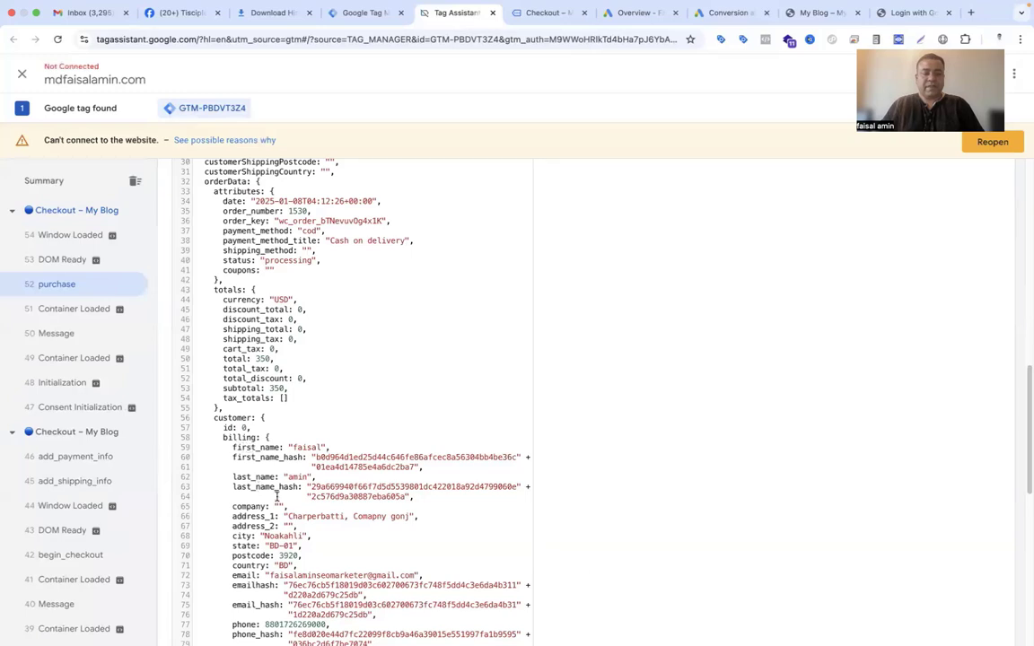
pyautogui.scroll(-2, 301, 485)
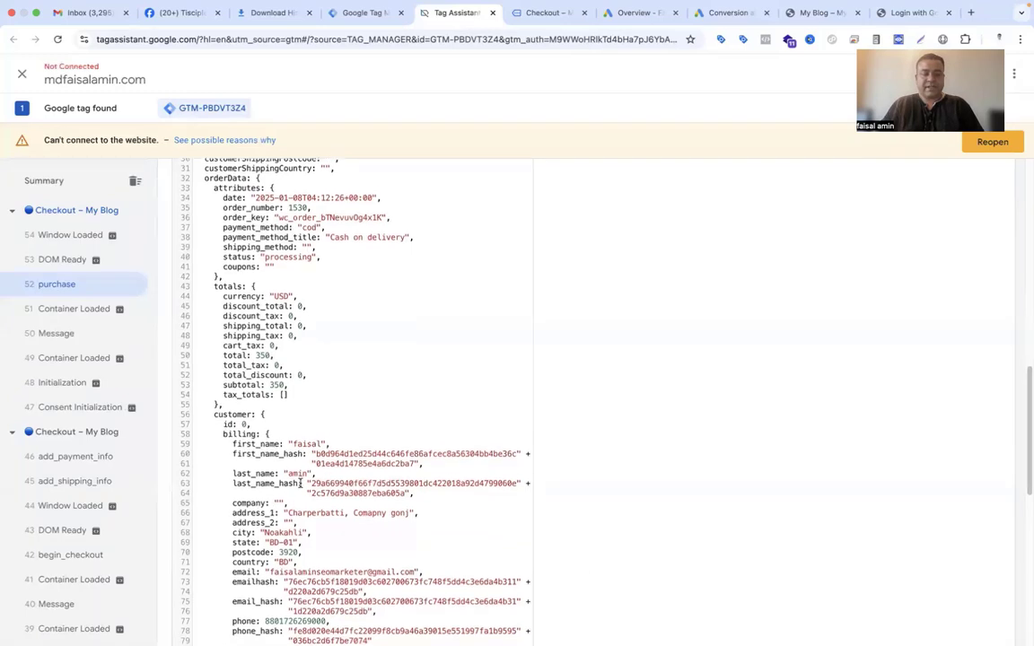
pyautogui.scroll(-6, 299, 482)
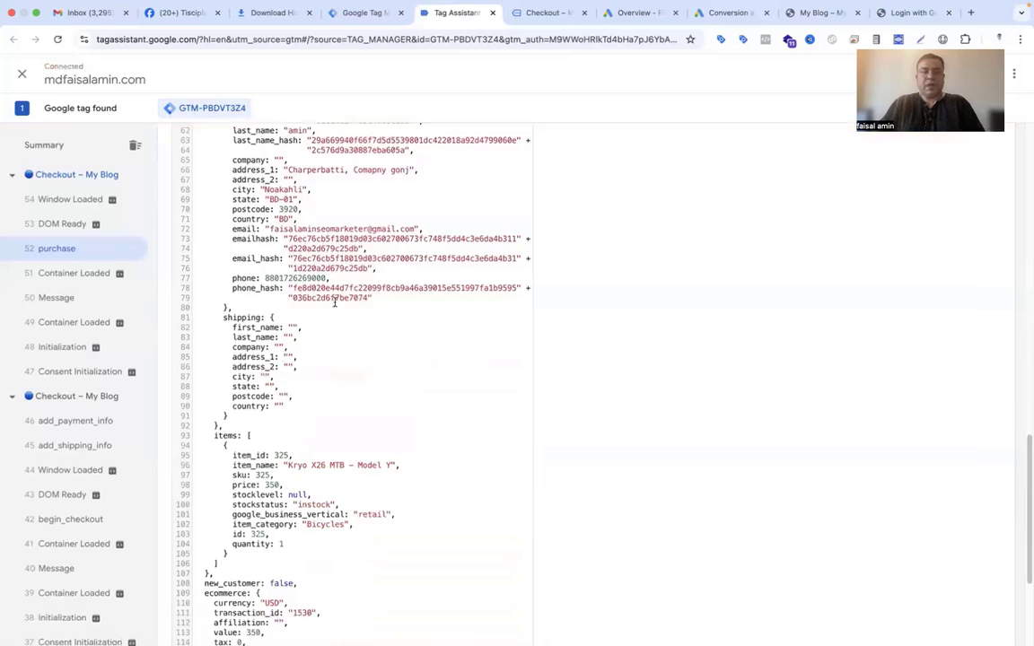
# Switch to the other Google Ads account and start a new website conversion action from its conversion goals
pyautogui.click(637, 13)
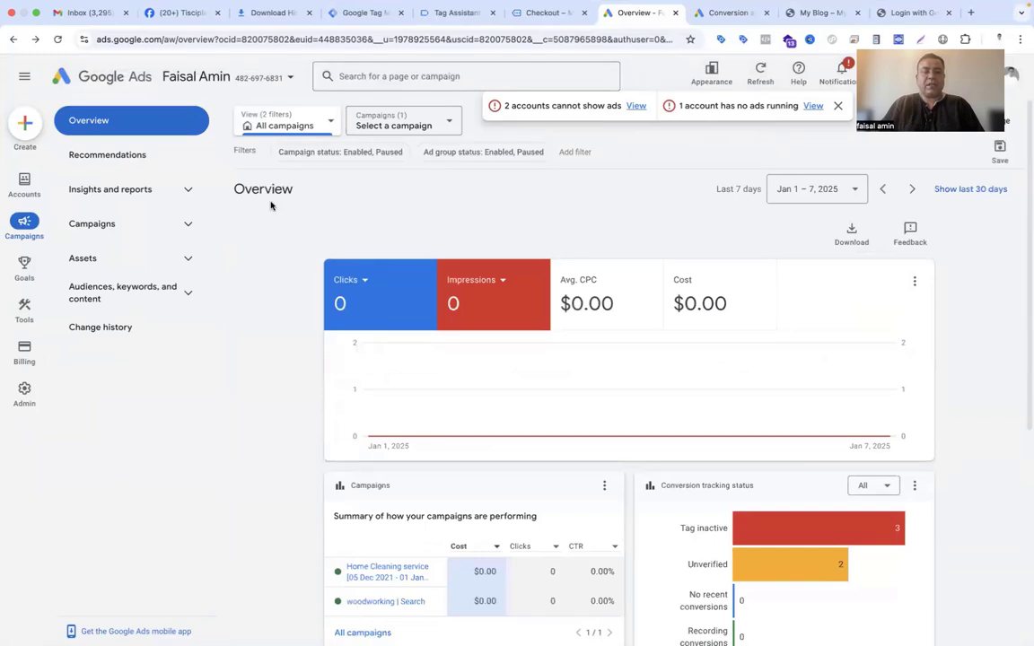
pyautogui.click(24, 275)
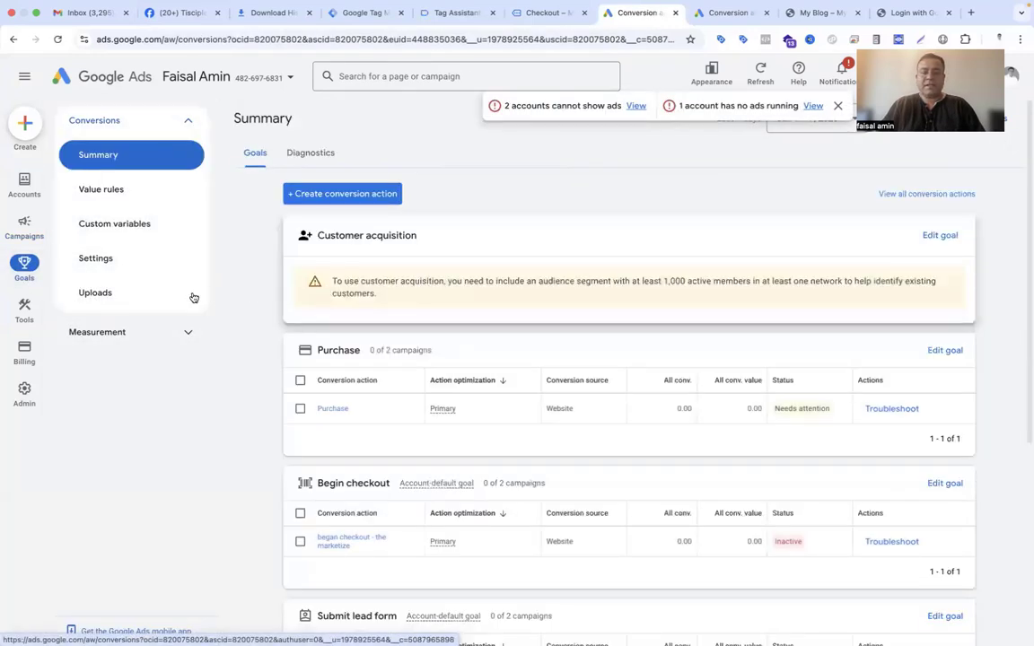
pyautogui.click(325, 205)
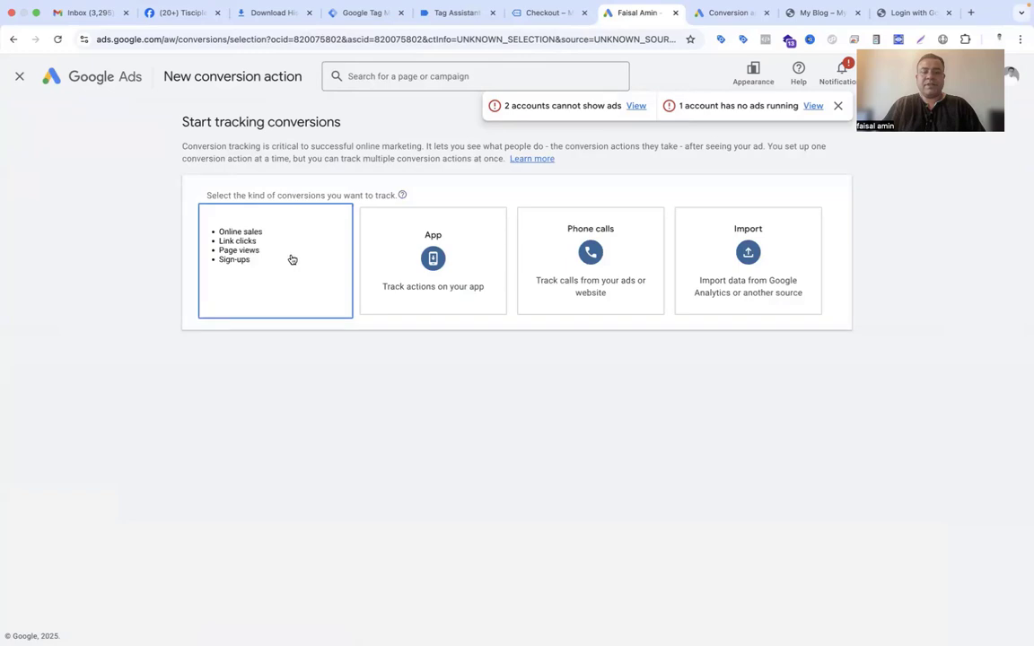
pyautogui.click(292, 261)
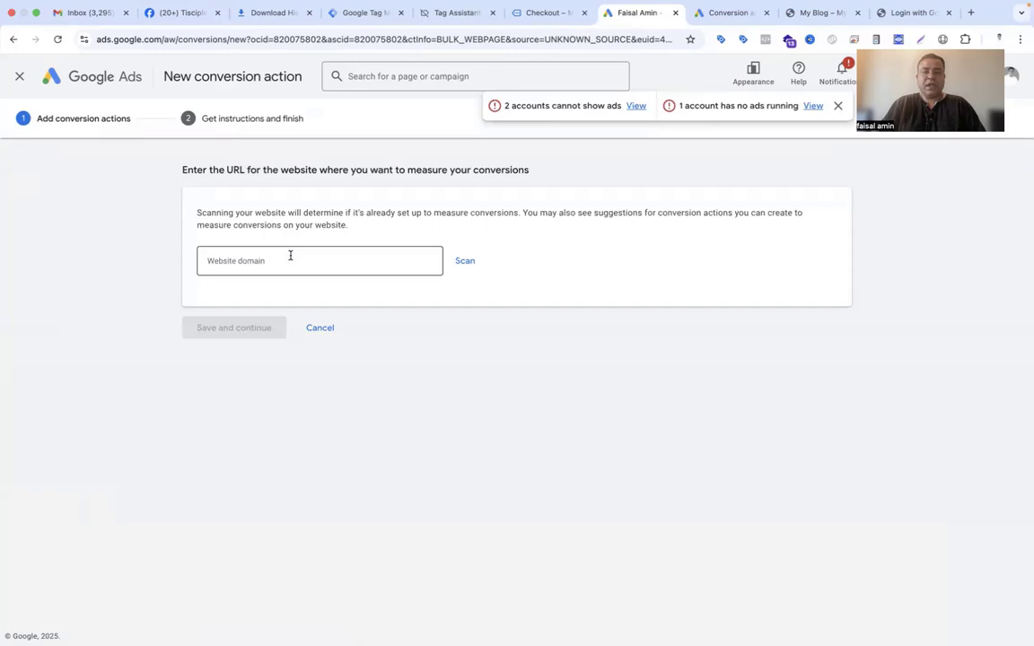
# Paste the tracking website's URL as the website domain and scan it
pyautogui.click(796, 18)
pyautogui.click(635, 12)
pyautogui.rightClick(295, 259)
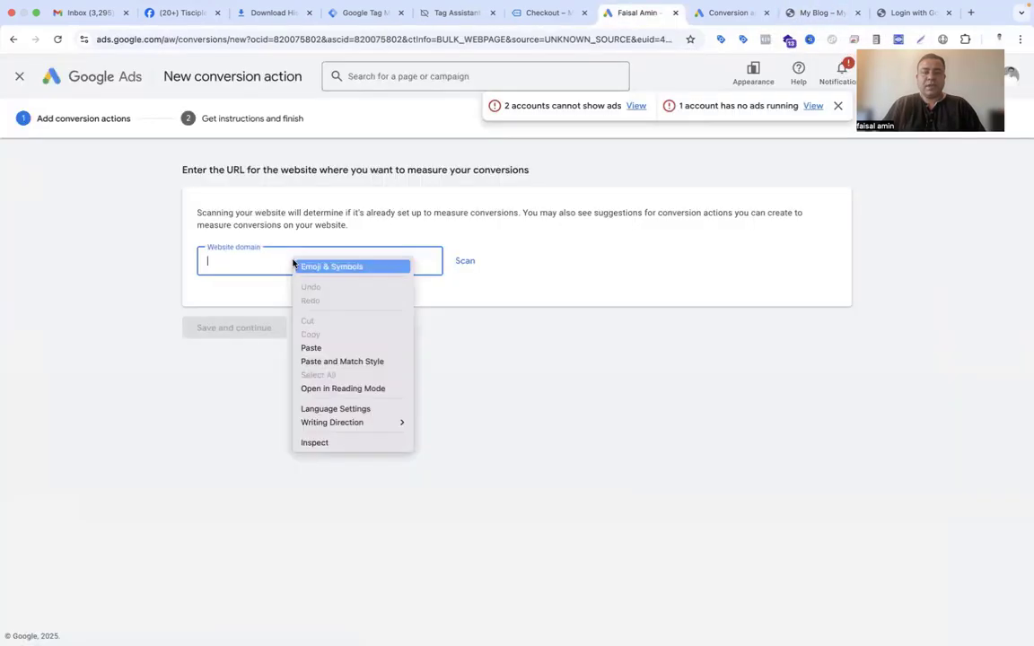
pyautogui.click(312, 348)
pyautogui.click(467, 264)
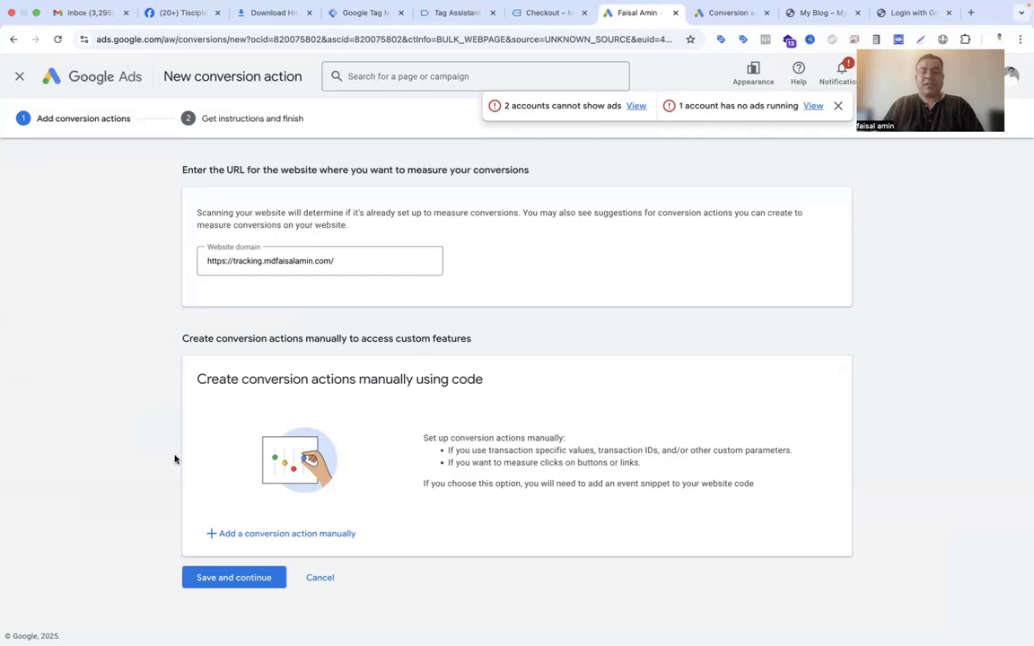
# Add a conversion action manually in the Purchase goal category and name it Purchase
pyautogui.click(240, 536)
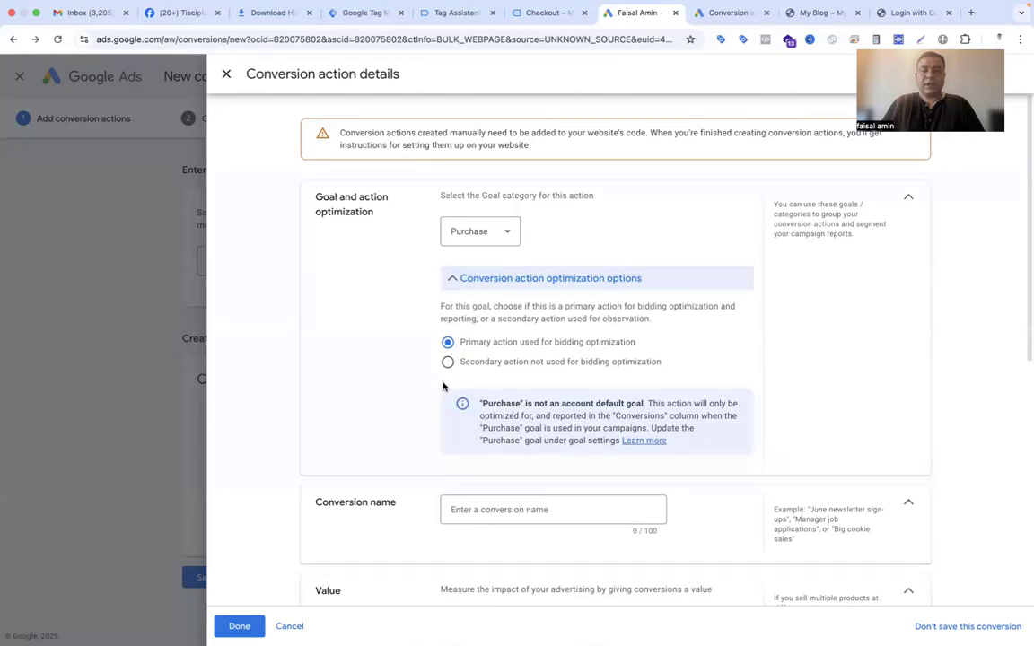
pyautogui.click(452, 279)
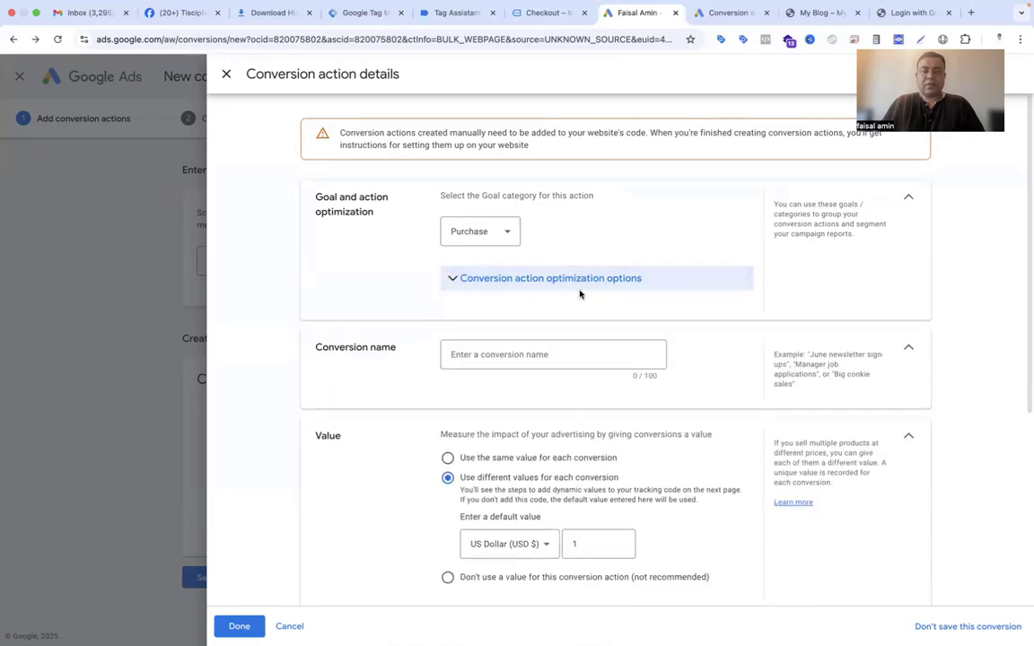
pyautogui.click(453, 280)
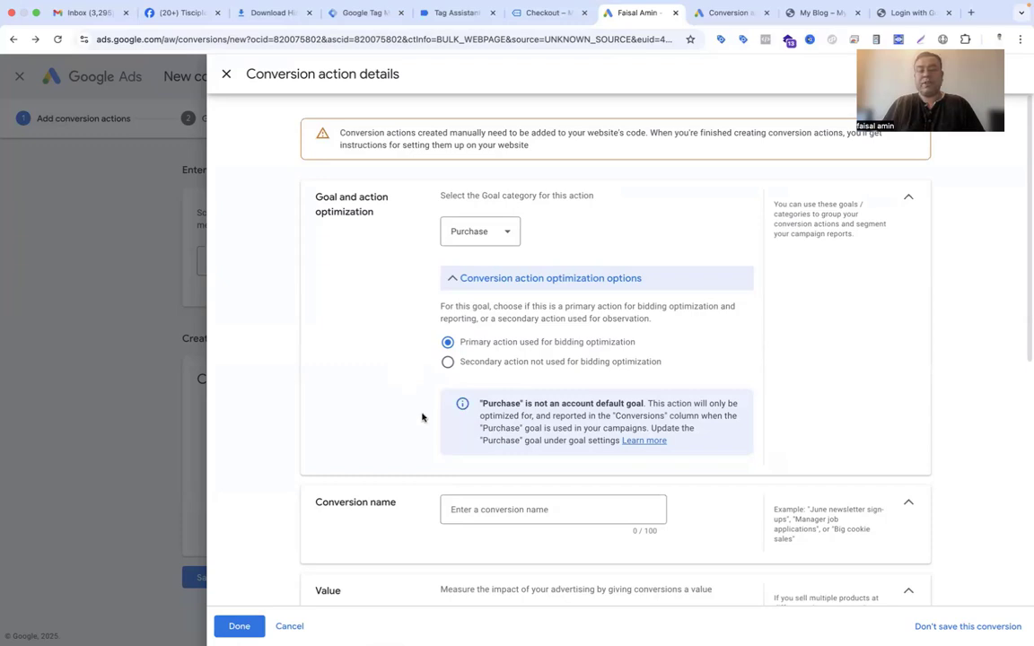
pyautogui.click(545, 508)
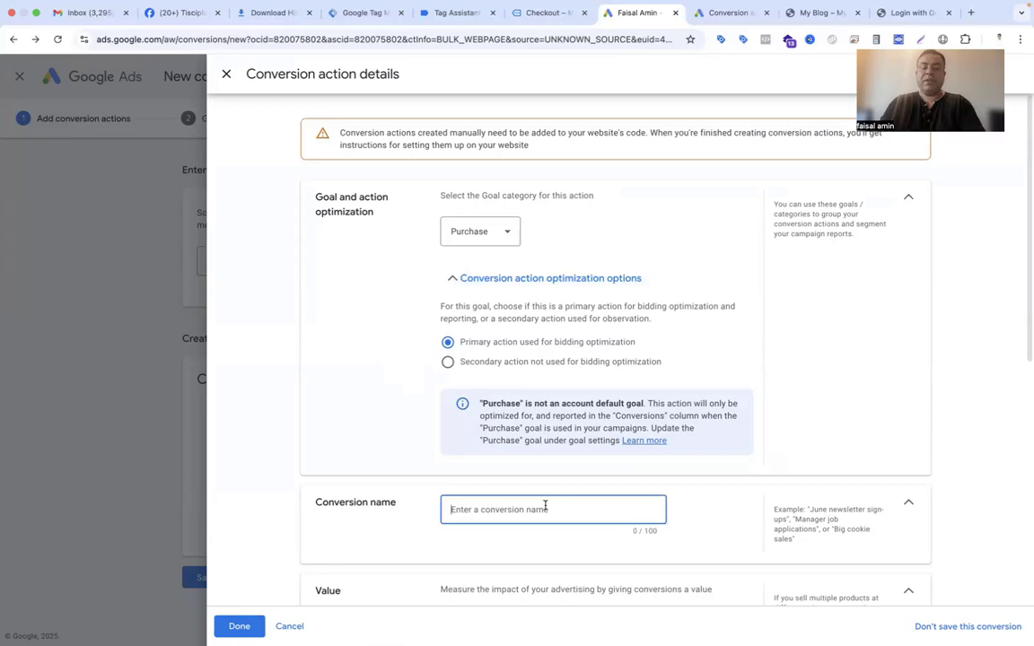
pyautogui.write('Purcha')
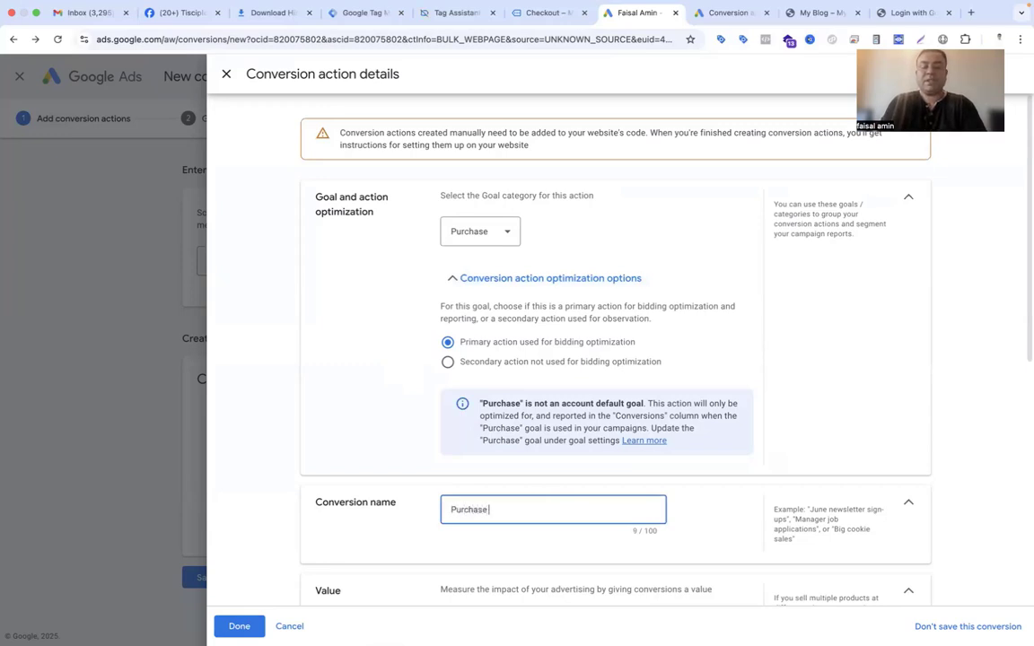
pyautogui.write('se')
# Review the conversion action's value, count, conversion window, attribution and enhanced conversions settings
pyautogui.scroll(-3, 544, 508)
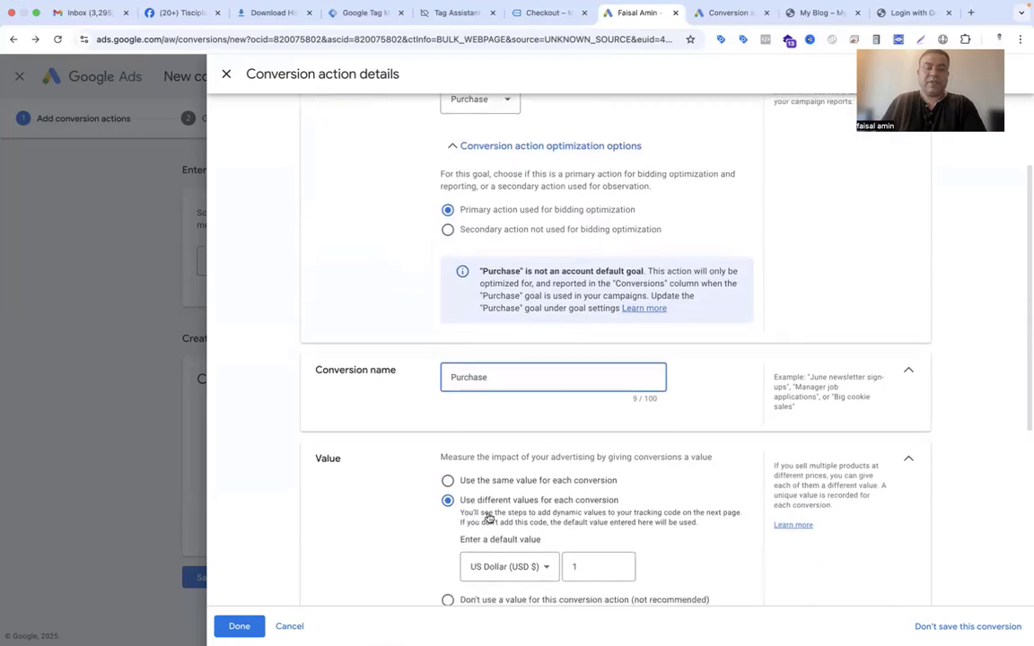
pyautogui.scroll(-1, 418, 510)
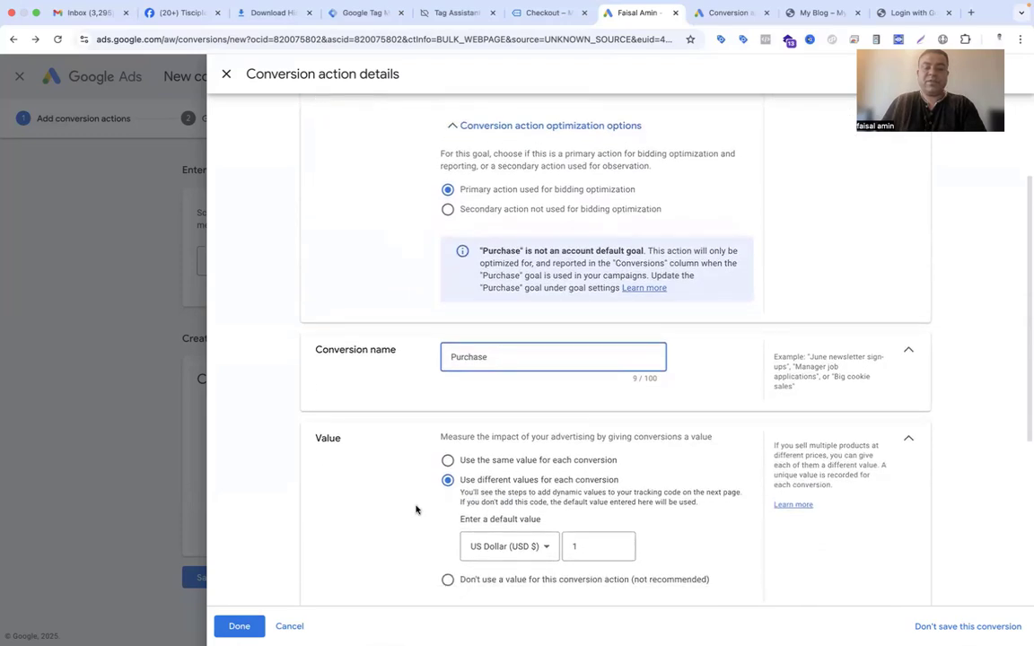
pyautogui.scroll(-2, 415, 510)
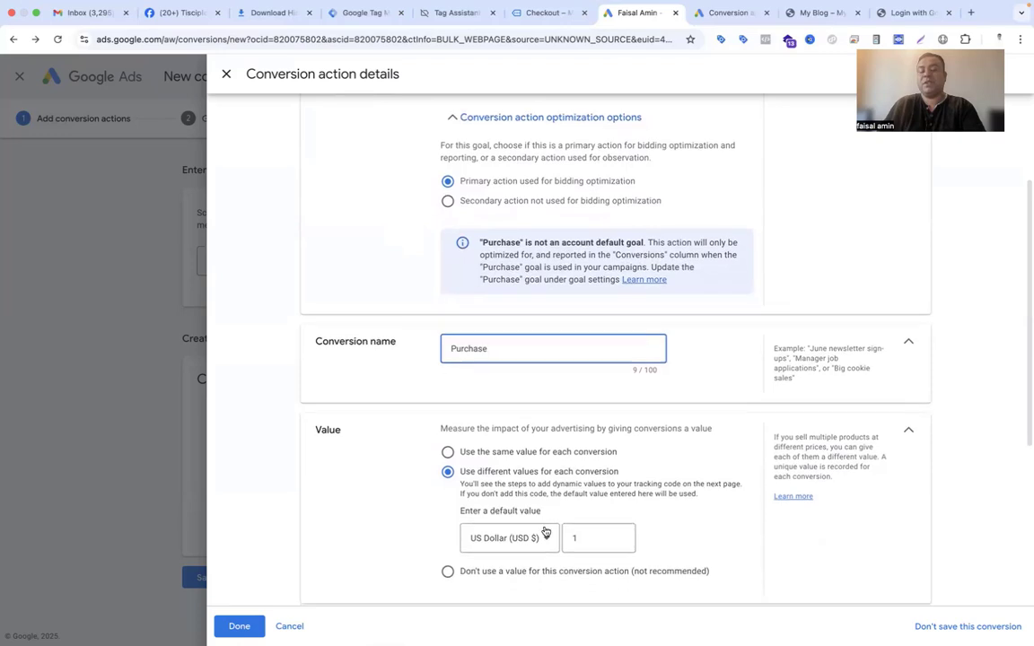
pyautogui.click(581, 516)
pyautogui.scroll(-5, 401, 497)
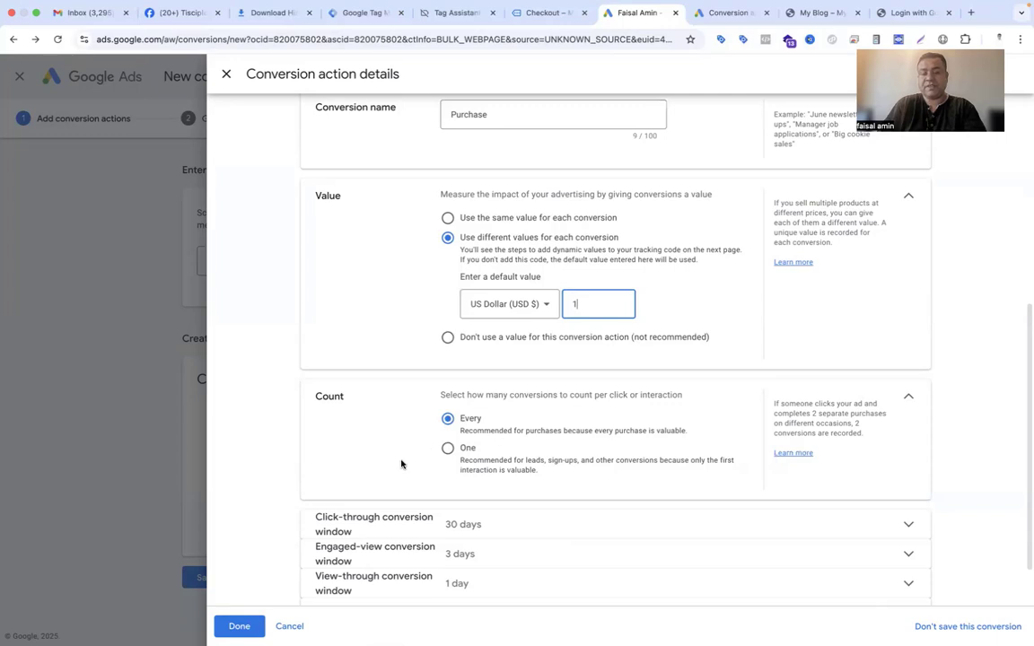
pyautogui.scroll(-1, 401, 464)
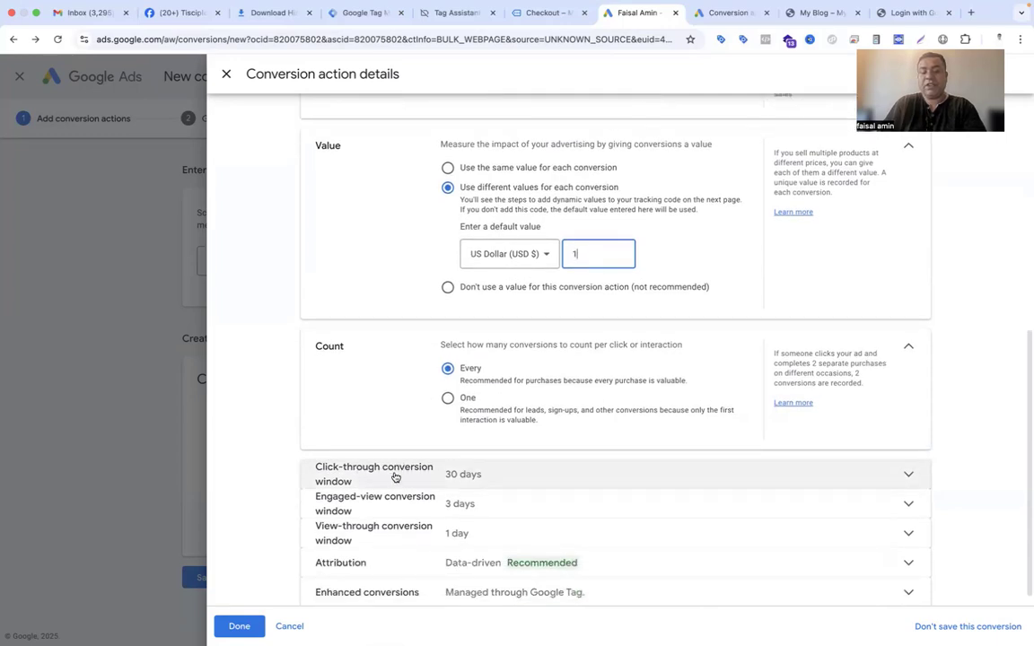
pyautogui.click(683, 464)
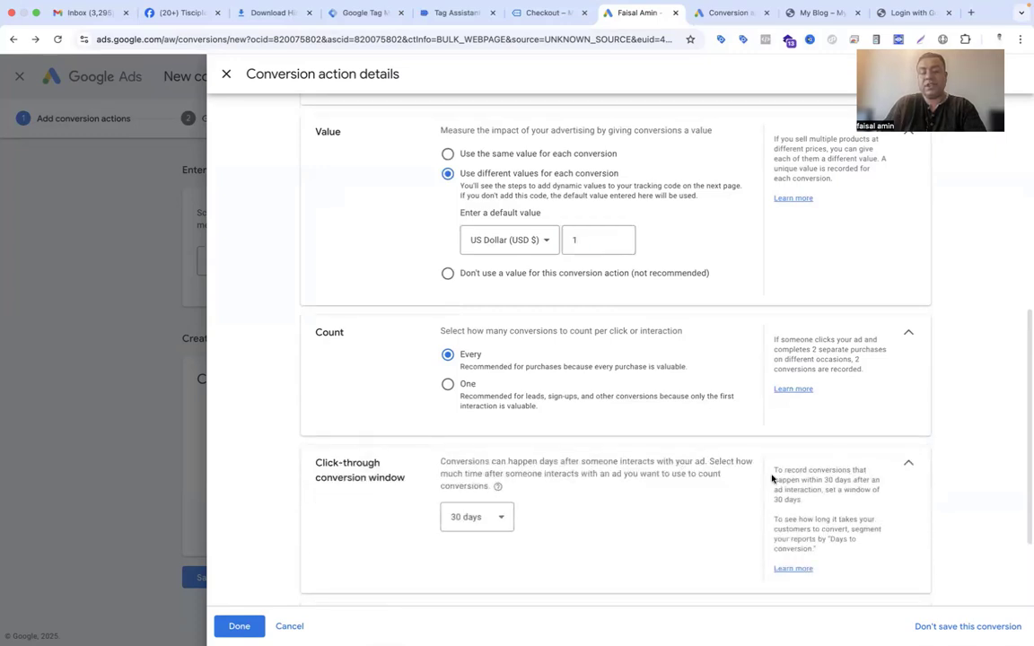
pyautogui.click(910, 466)
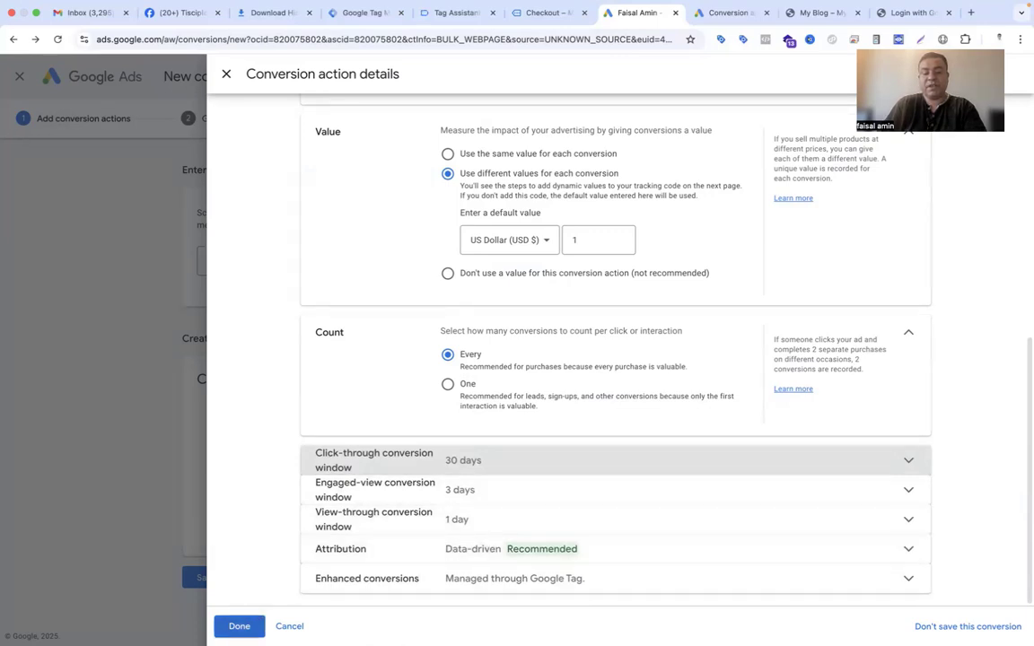
pyautogui.scroll(5, 420, 521)
pyautogui.scroll(-5, 419, 521)
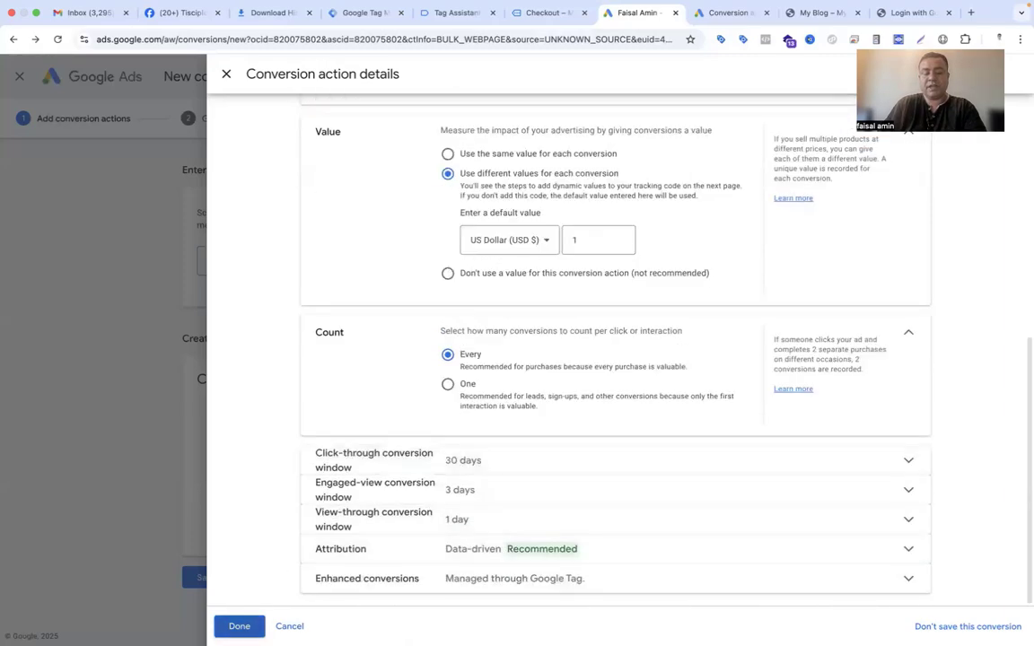
# Finish the Purchase conversion action and save it to continue to the setup instructions
pyautogui.click(238, 625)
pyautogui.scroll(-1, 260, 609)
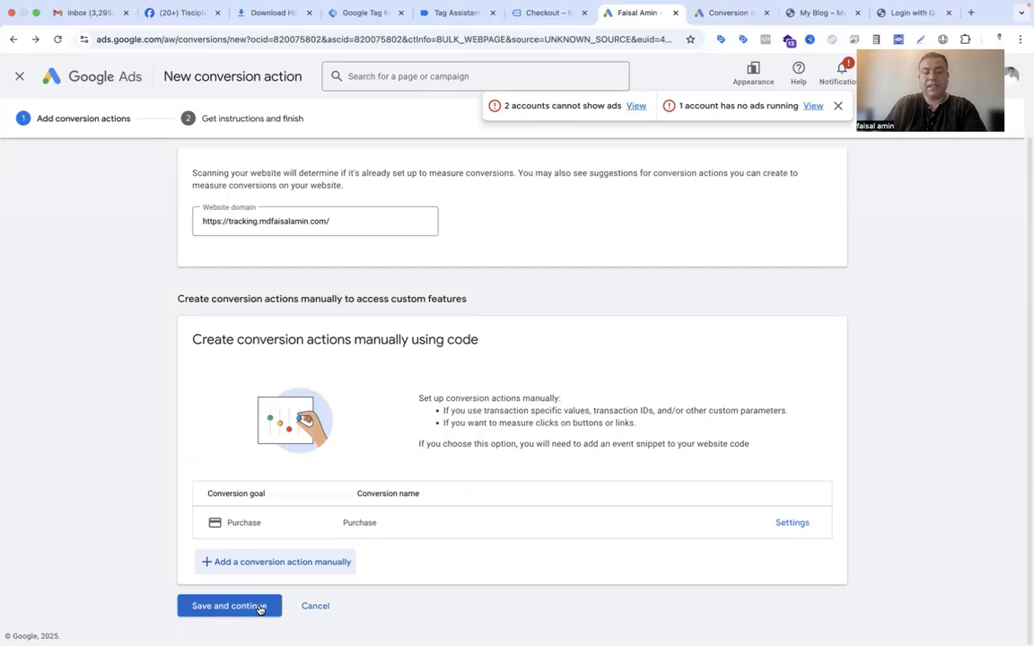
pyautogui.click(260, 609)
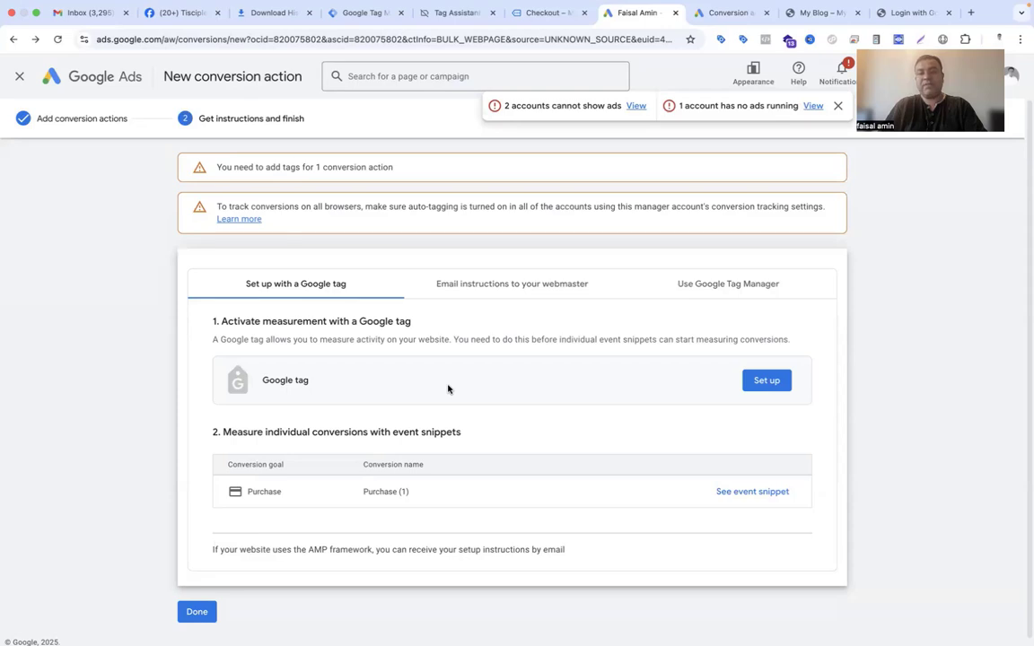
# Open the Google tag setup, choose manual installation, and copy the AW tag ID from the snippet's config line
pyautogui.click(750, 384)
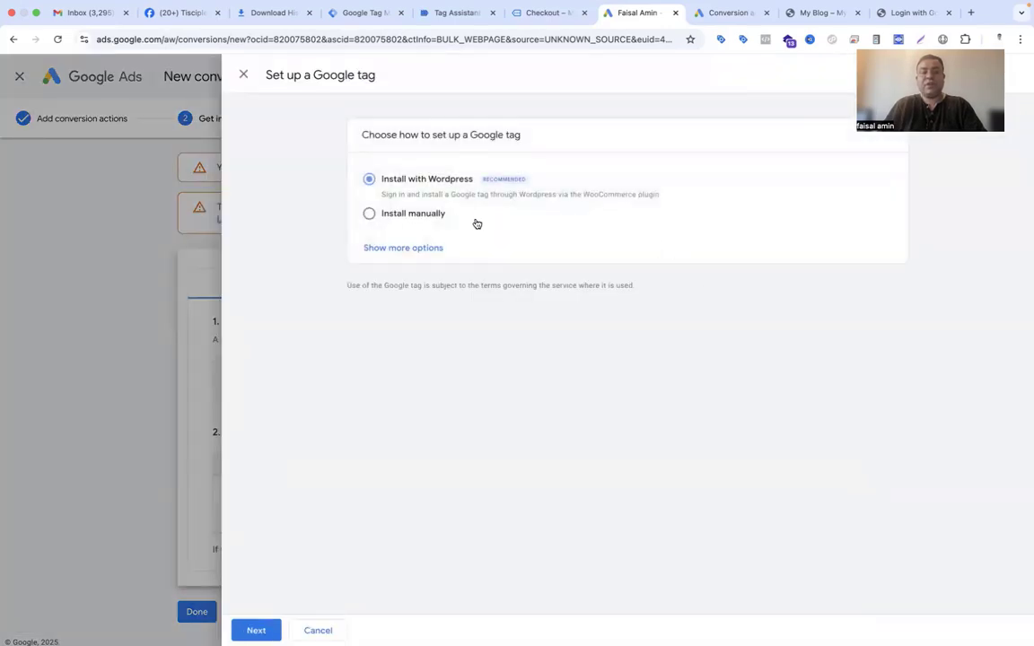
pyautogui.click(369, 215)
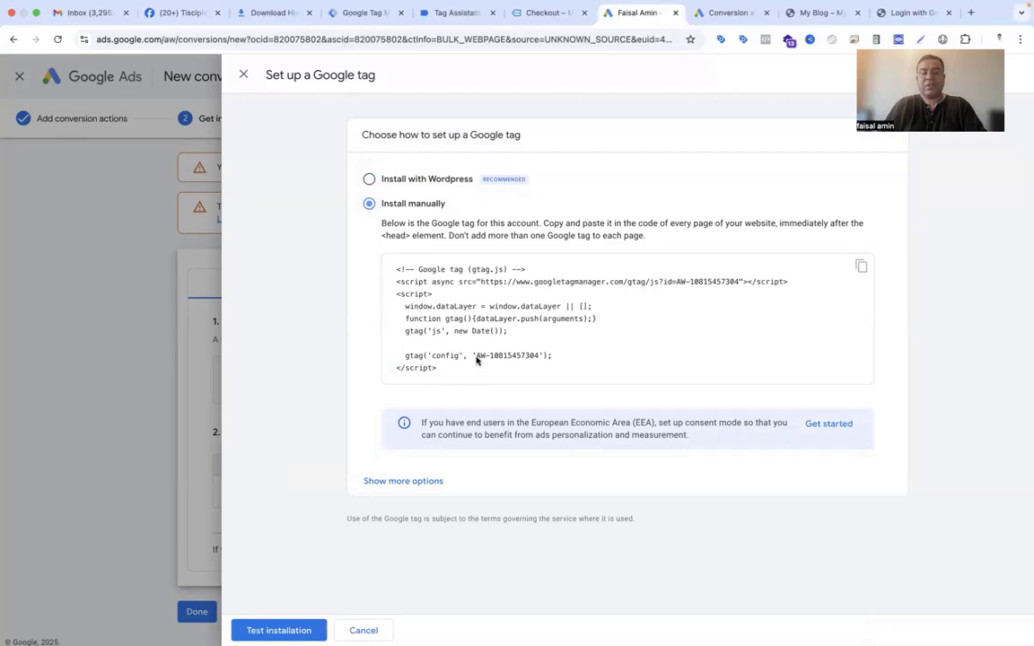
pyautogui.moveTo(476, 360); pyautogui.dragTo(533, 355)
pyautogui.rightClick(528, 355)
pyautogui.click(539, 383)
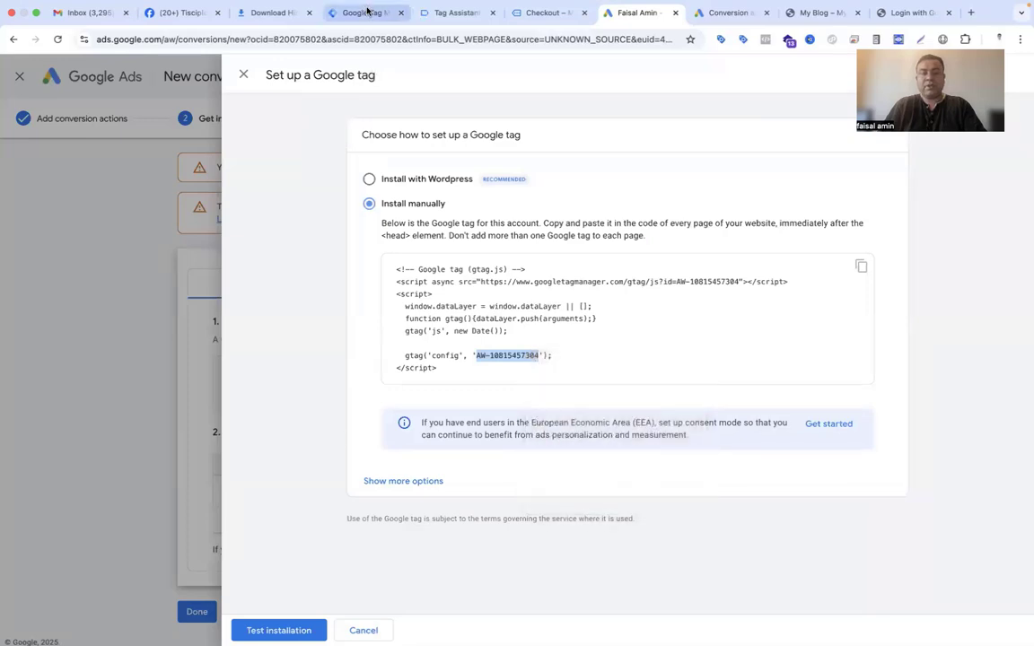
# Switch to Google Tag Manager and create a new tag with the Google Tag type
pyautogui.click(368, 12)
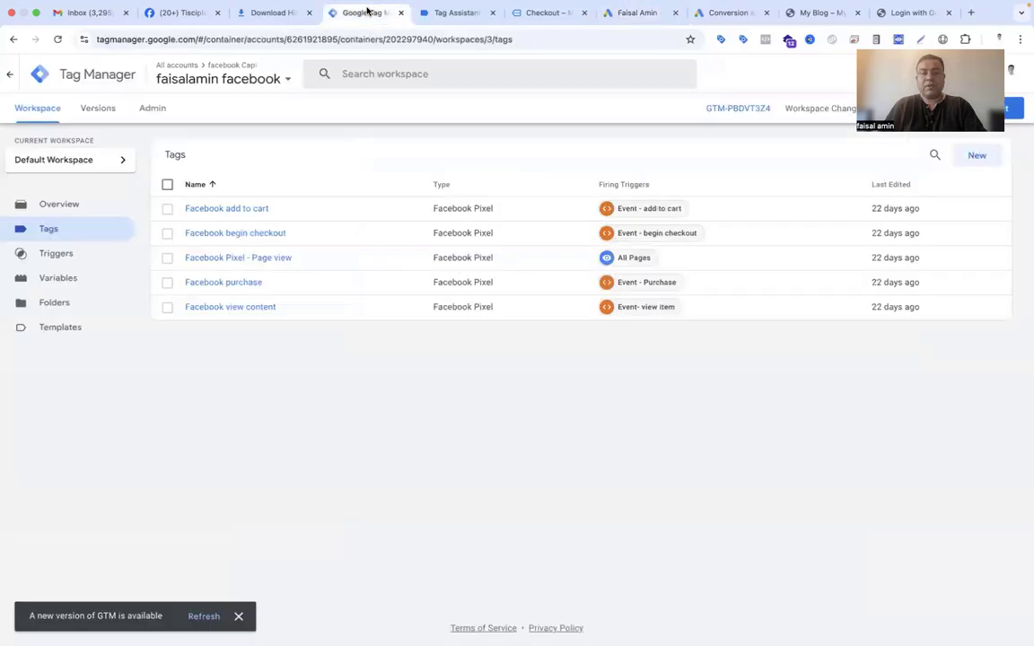
pyautogui.click(975, 156)
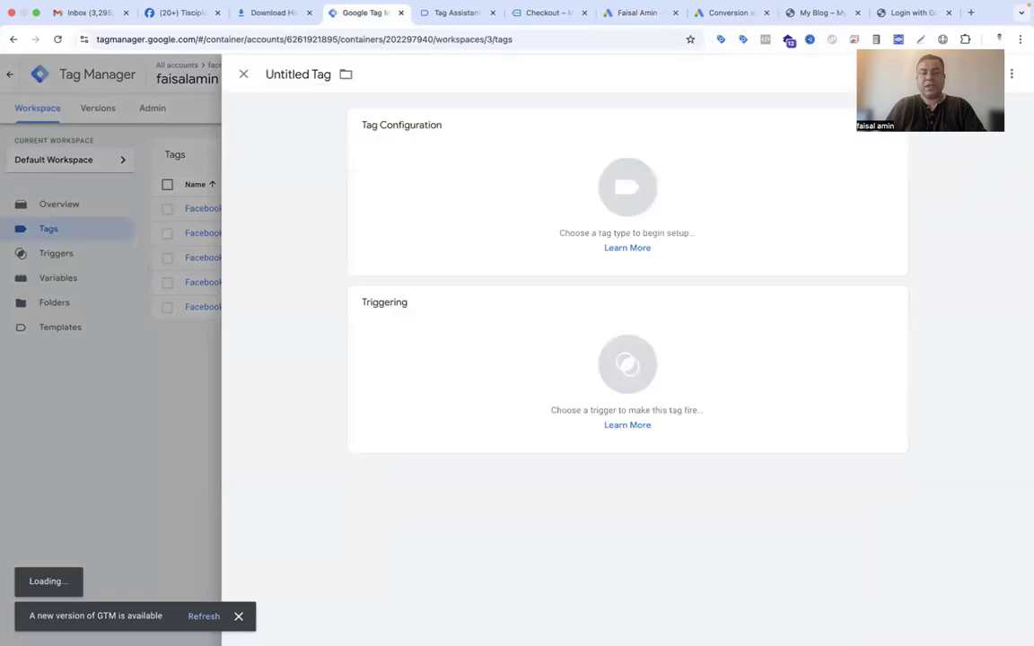
pyautogui.click(626, 180)
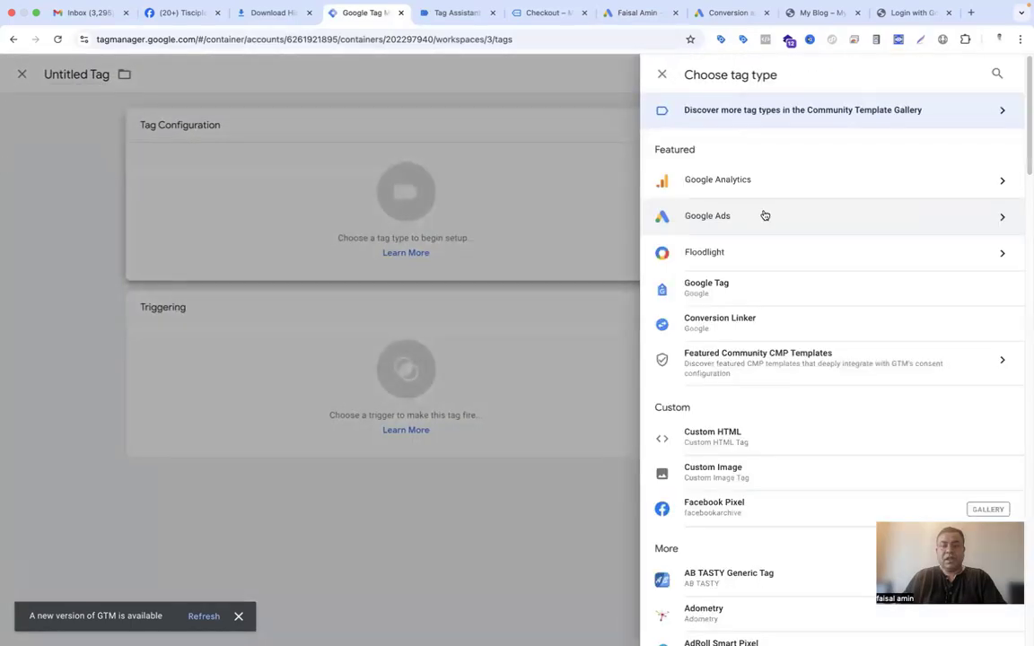
pyautogui.click(870, 287)
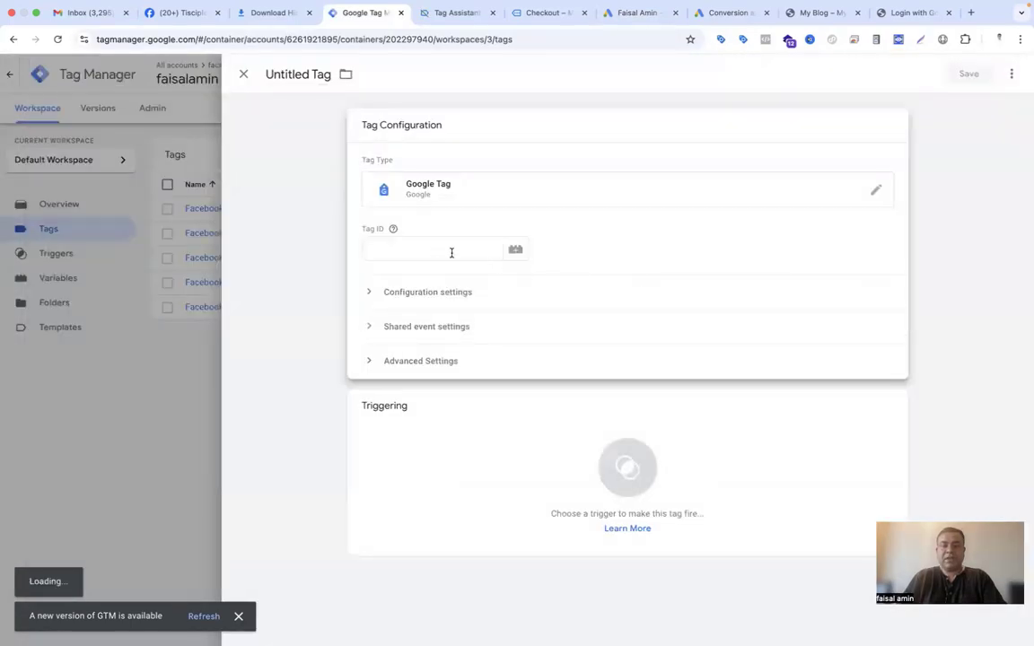
# Paste the copied AW ID as the Google Tag's tag ID
pyautogui.click(451, 252)
pyautogui.rightClick(437, 253)
pyautogui.click(464, 344)
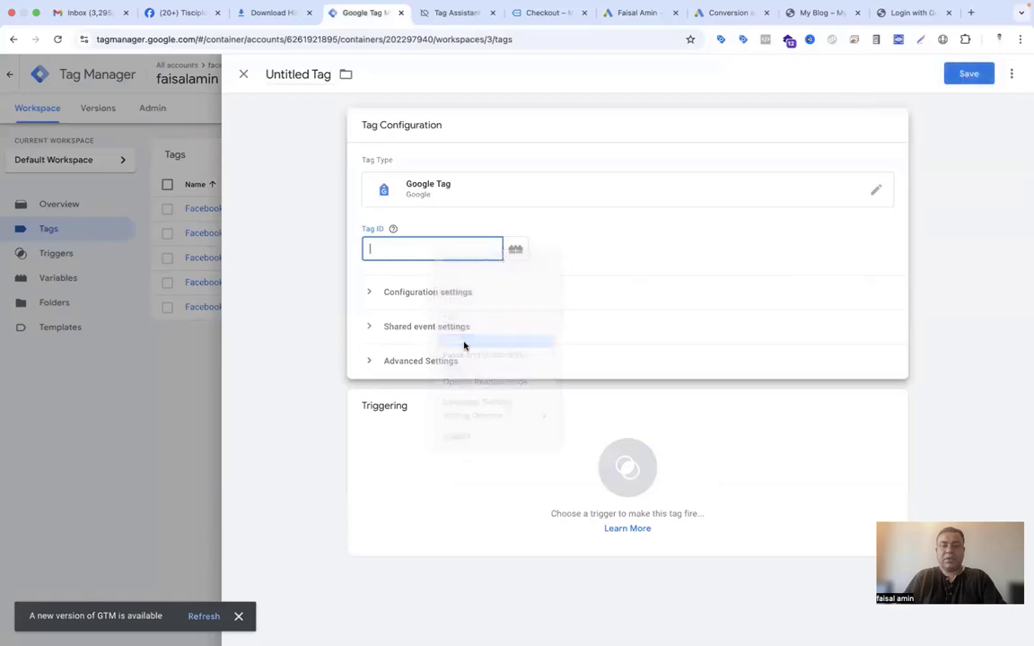
pyautogui.click(633, 261)
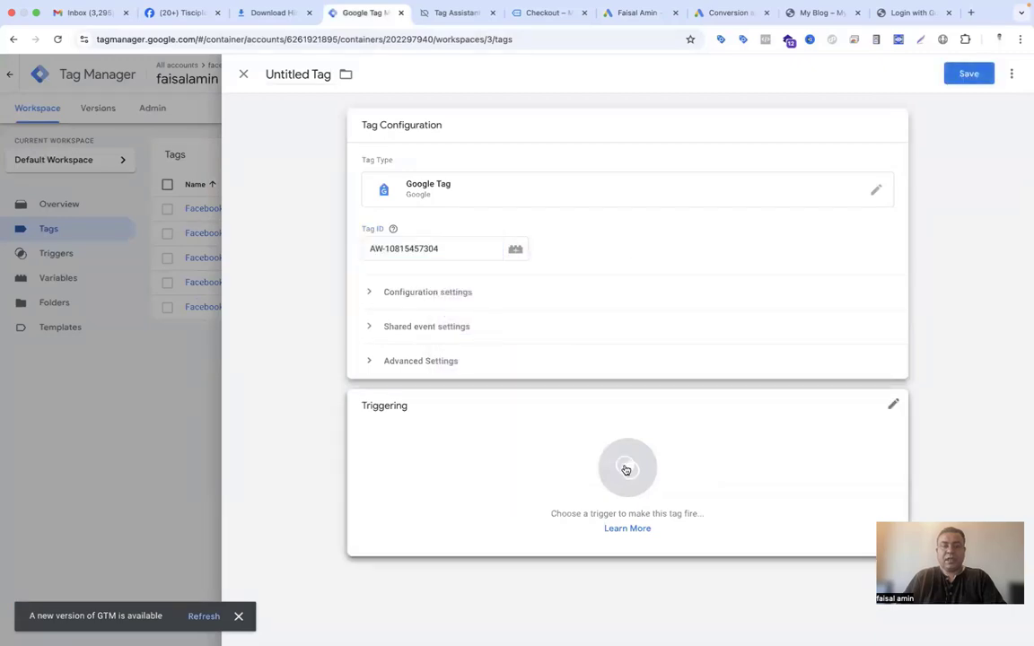
# Set the Google Tag to fire on All Pages, name it "google Tag", and save it
pyautogui.click(626, 468)
pyautogui.click(385, 141)
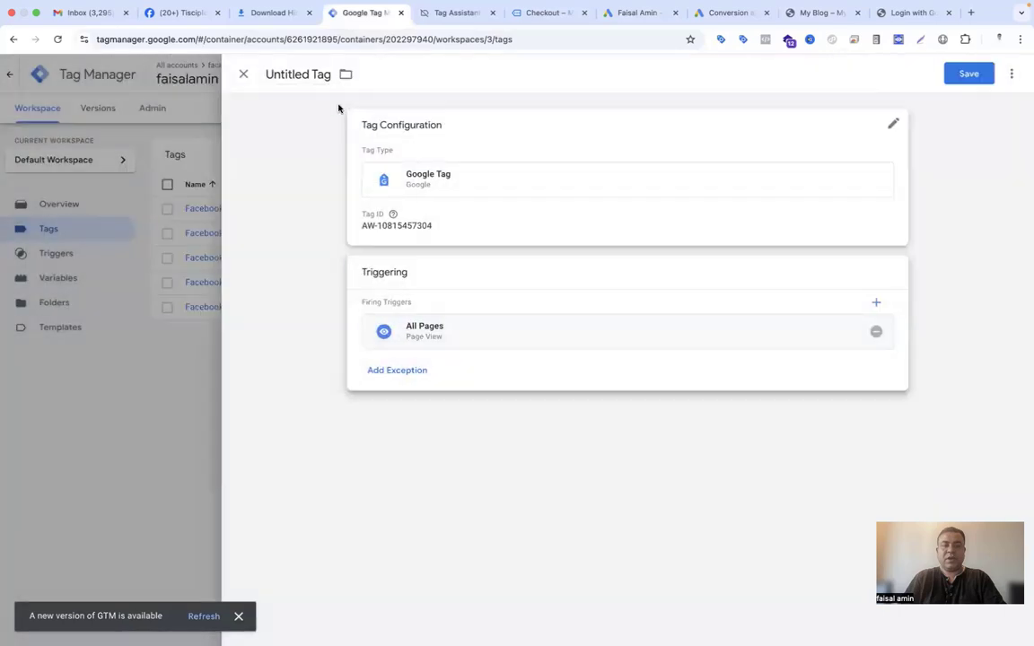
pyautogui.click(314, 75)
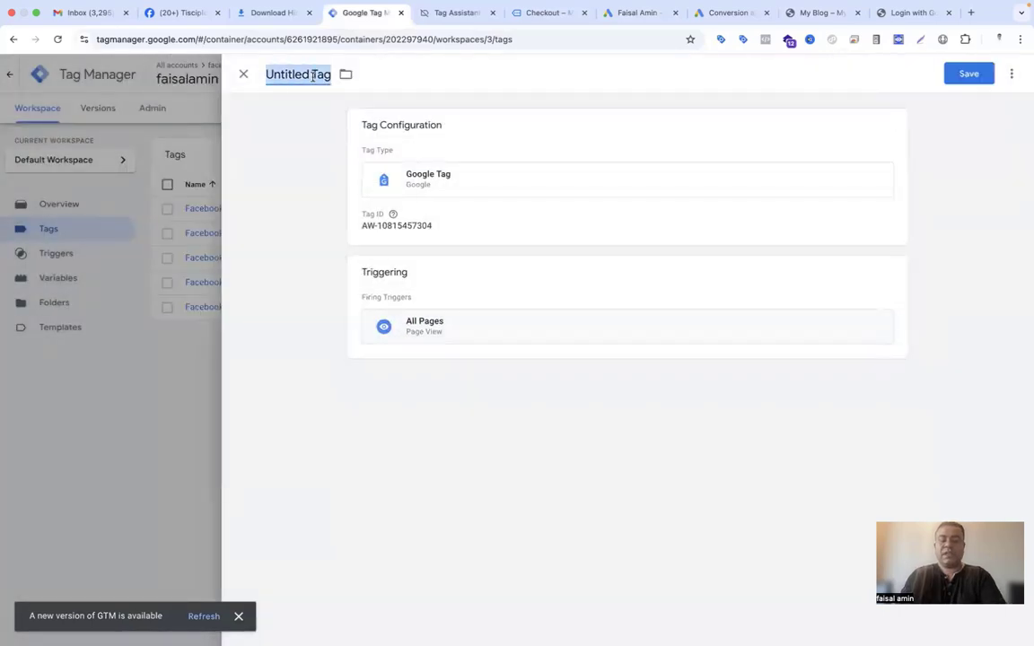
pyautogui.write('google Tag')
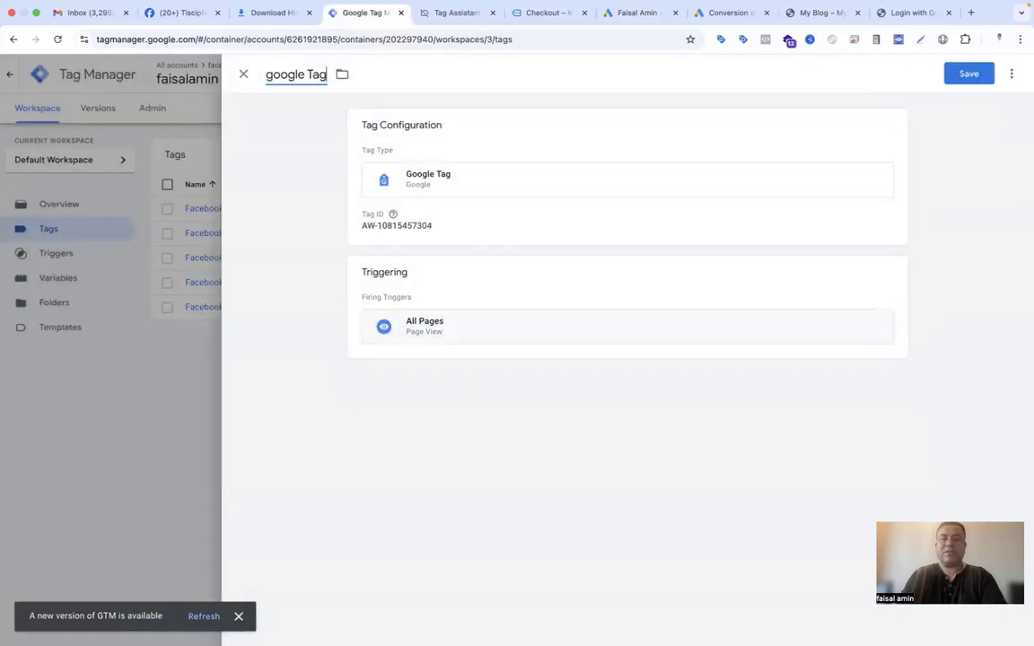
pyautogui.click(968, 74)
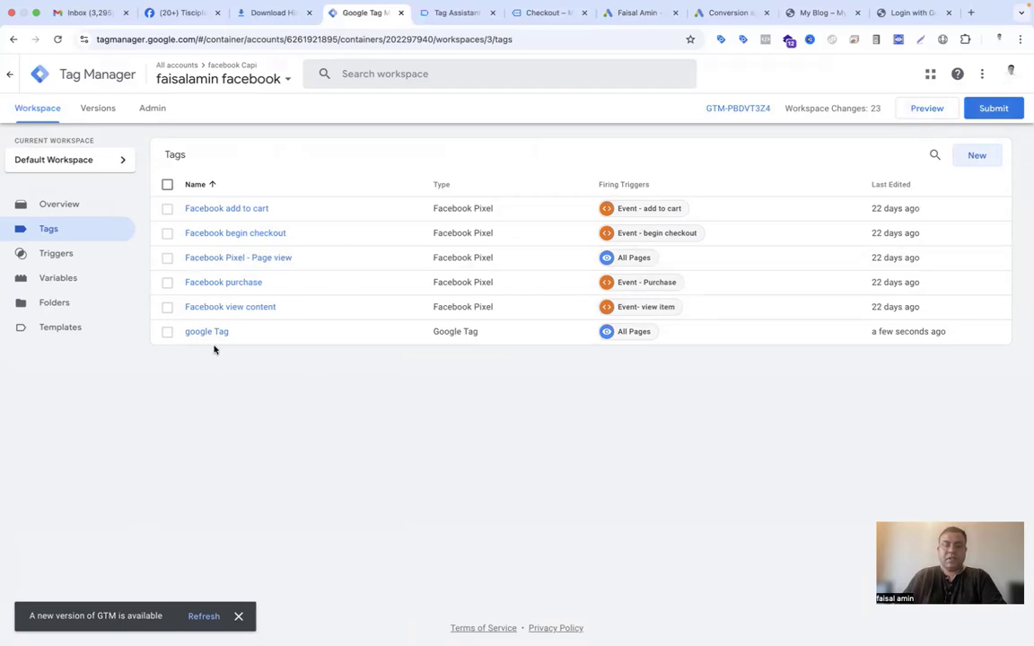
# Submit the workspace changes and publish them to the Live environment without a version name or description
pyautogui.click(992, 113)
pyautogui.click(992, 74)
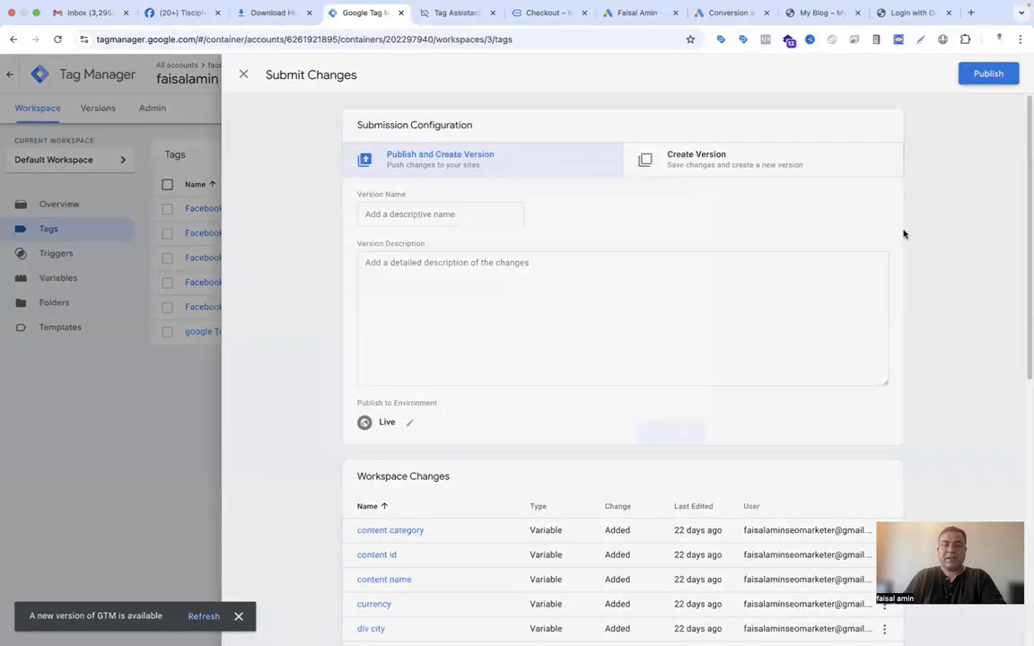
pyautogui.click(608, 433)
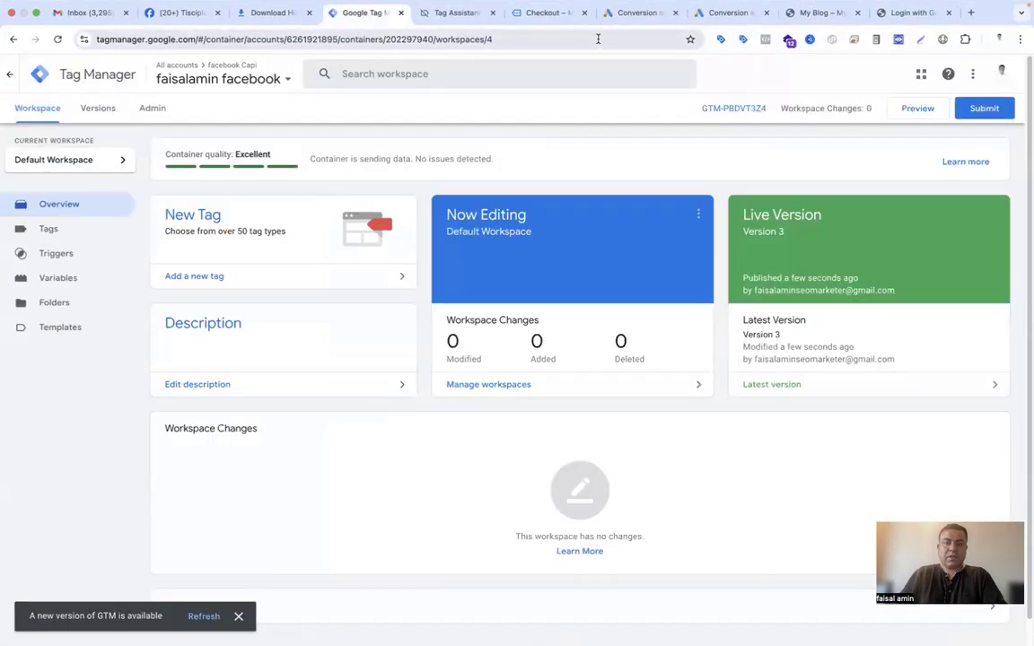
# Switch to Google Ads, open the lowercase "purchase" conversion action, and show its Google Tag Manager installation instructions
pyautogui.click(652, 16)
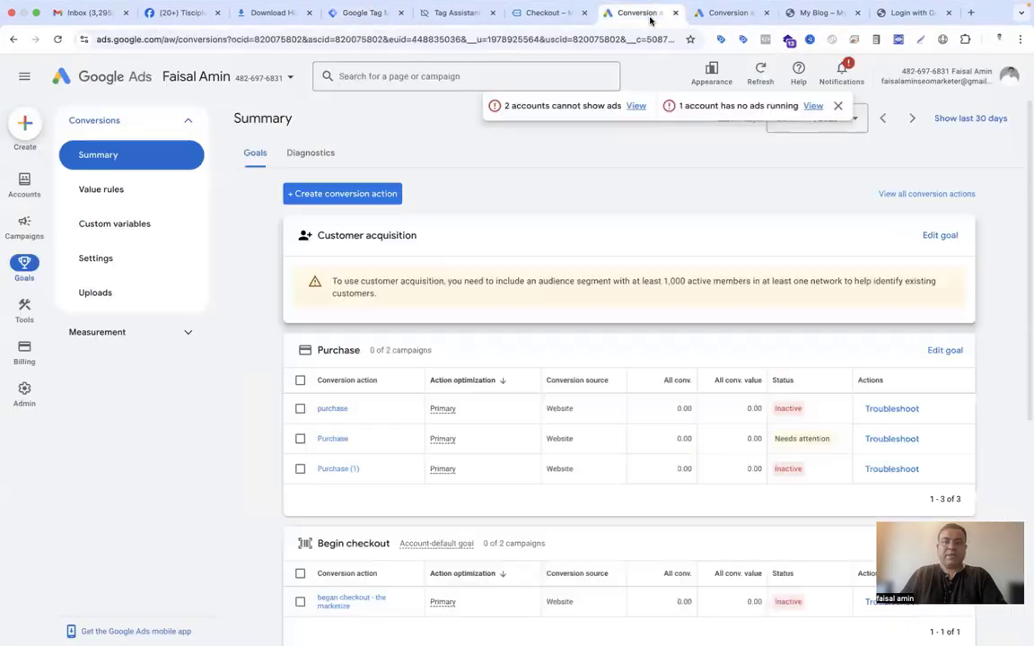
pyautogui.click(327, 411)
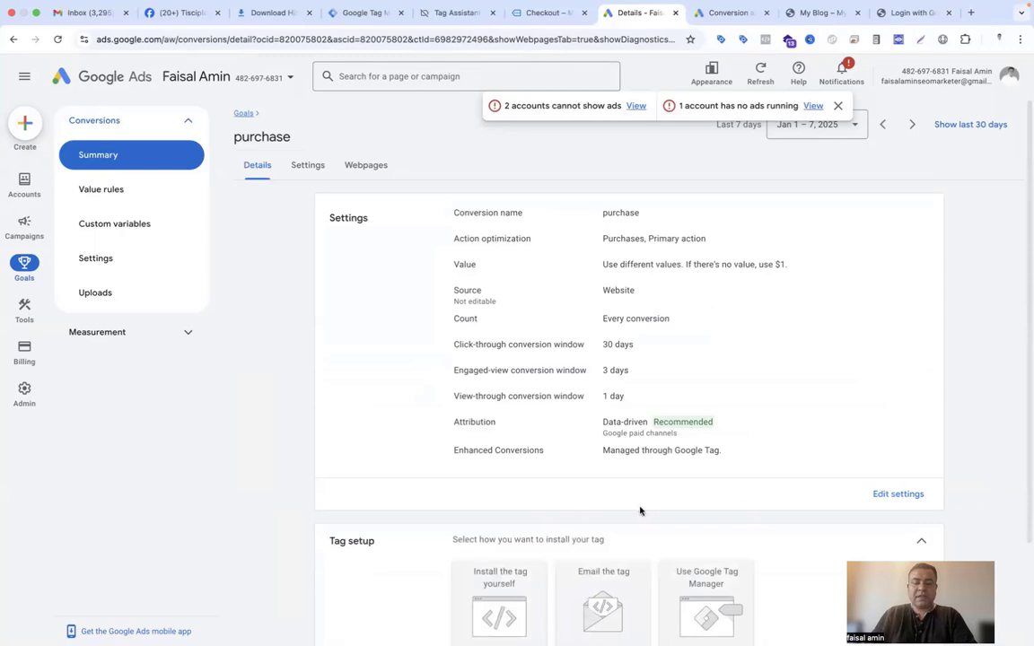
pyautogui.scroll(-2, 740, 500)
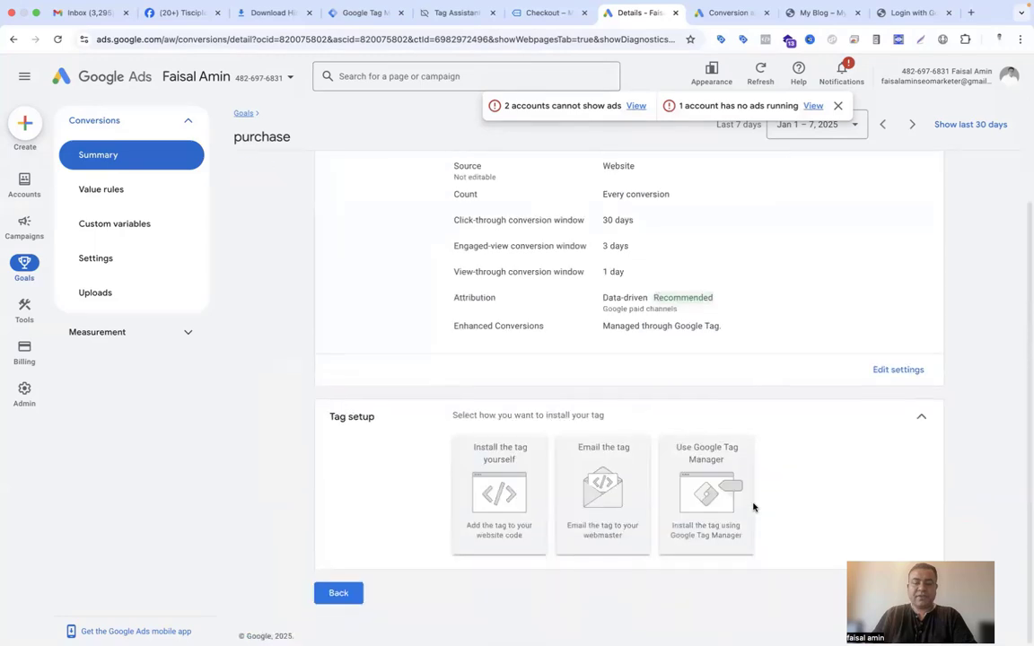
pyautogui.click(698, 494)
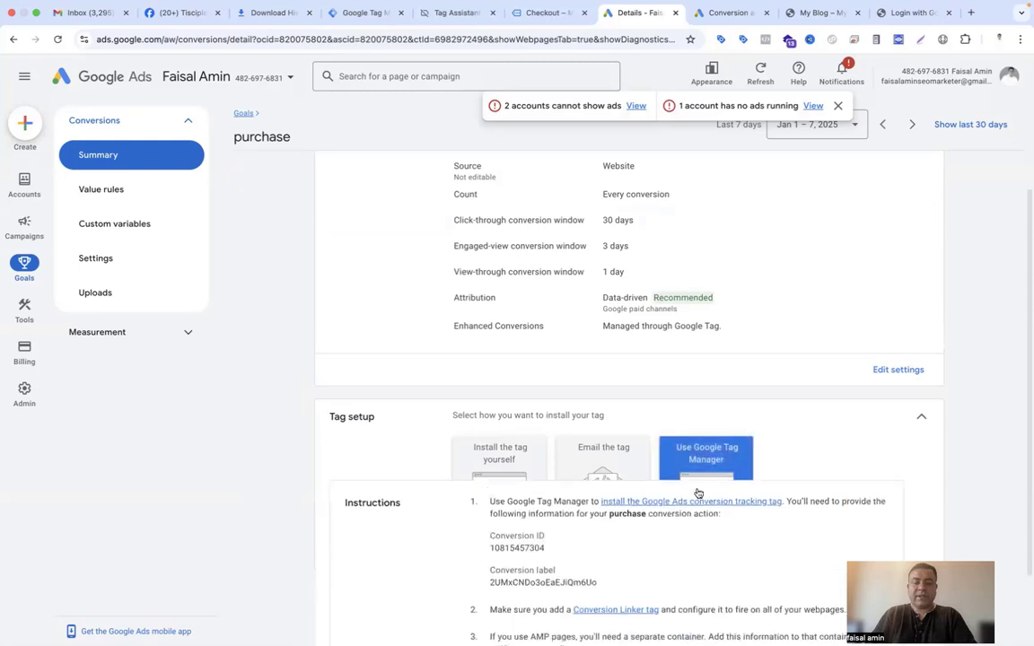
pyautogui.scroll(-1, 682, 518)
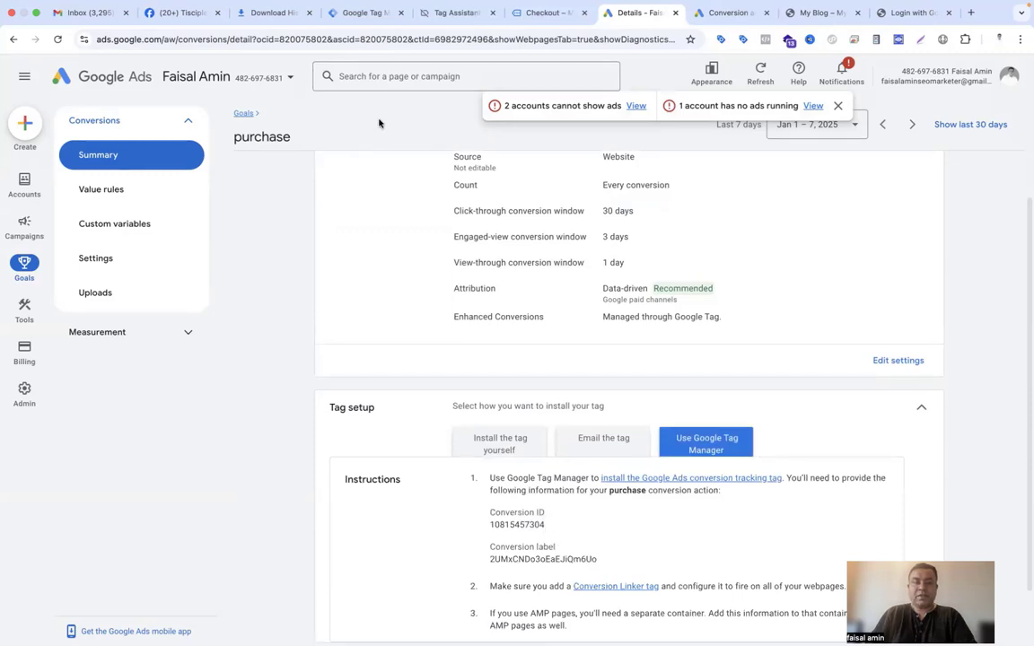
# Switch to Google Tag Manager and review the tags, the user-defined variables, and the configuration of the "dlv first name" variable
pyautogui.click(368, 14)
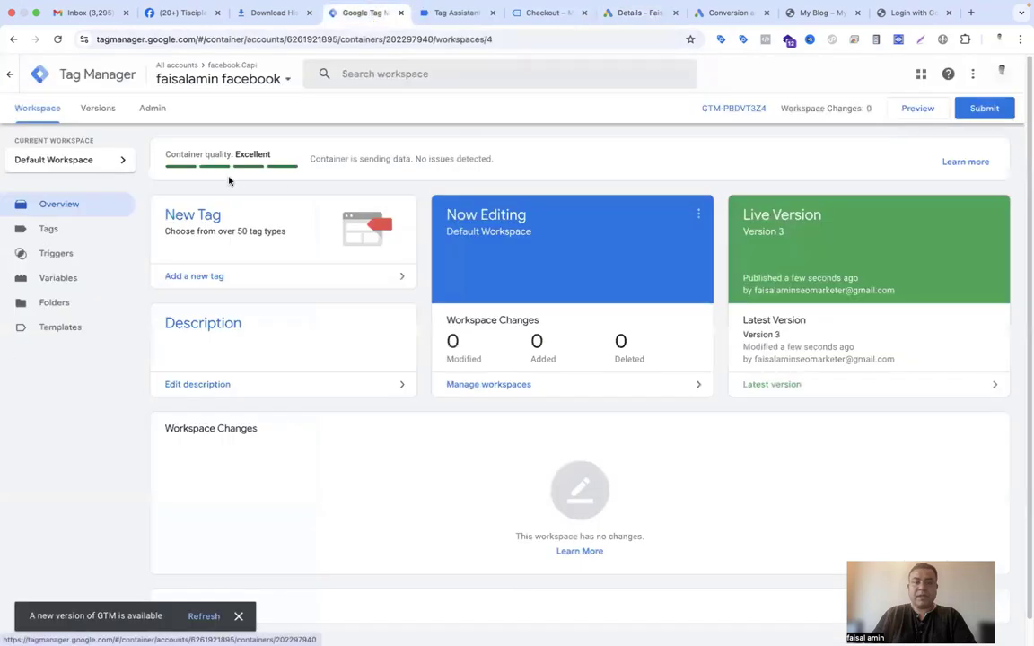
pyautogui.click(87, 229)
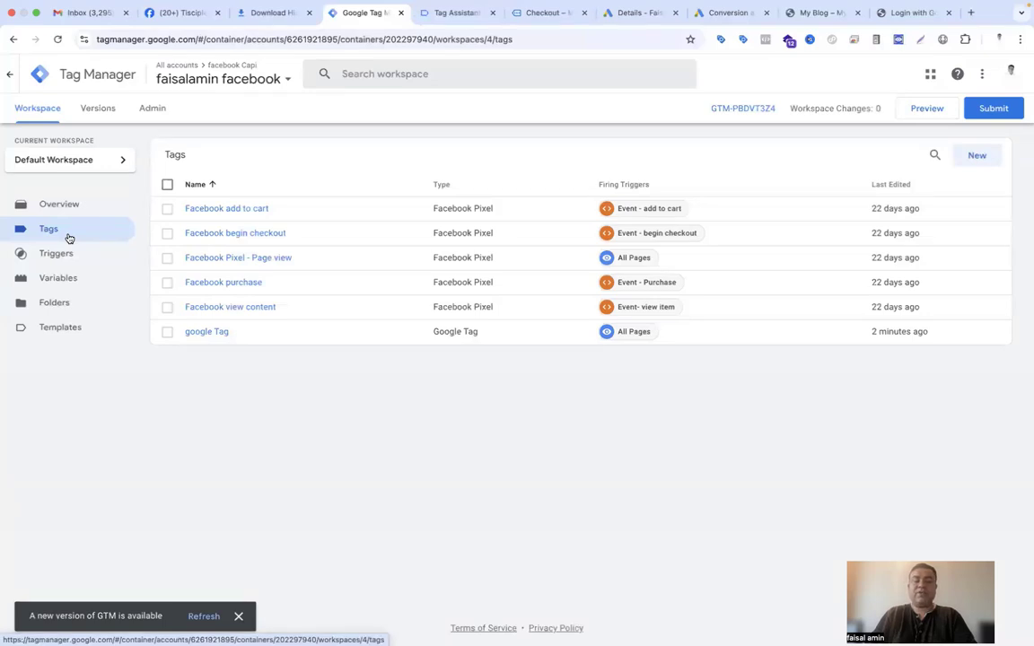
pyautogui.click(69, 279)
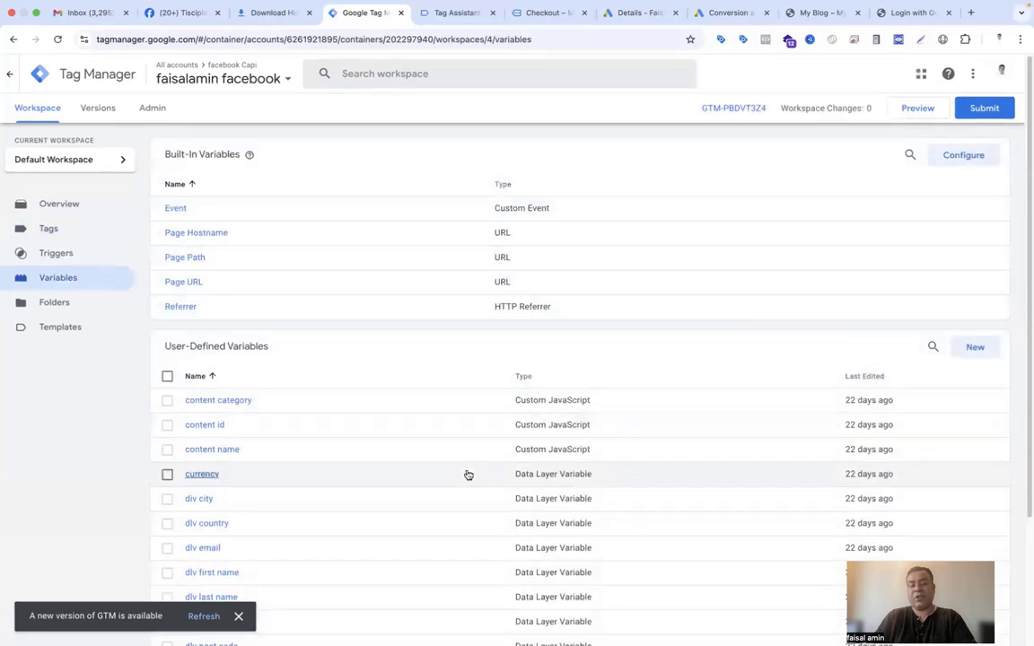
pyautogui.scroll(-3, 467, 474)
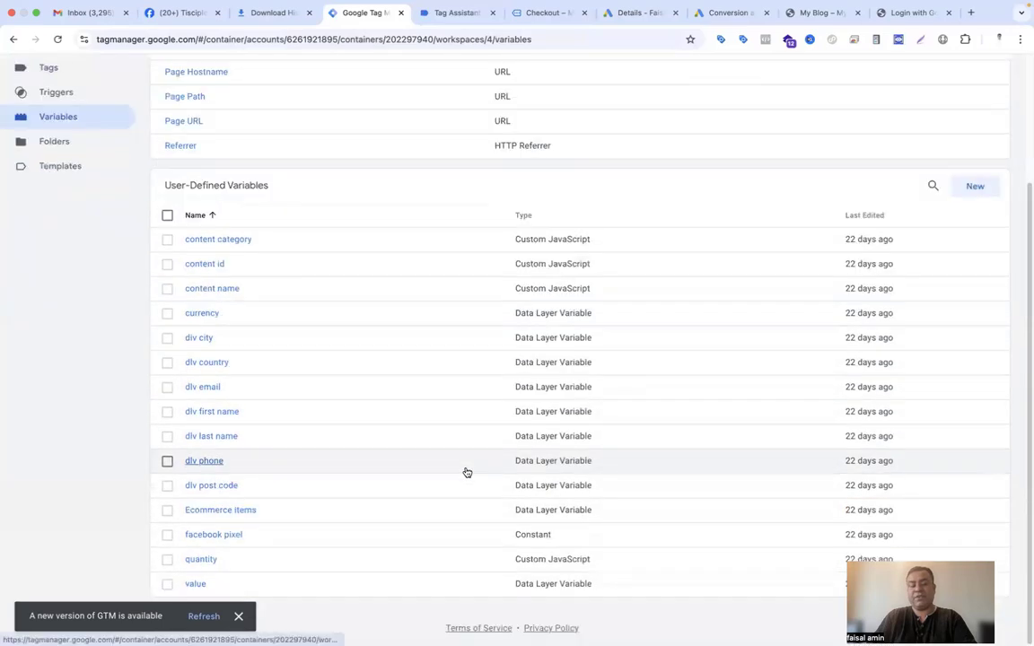
pyautogui.click(217, 413)
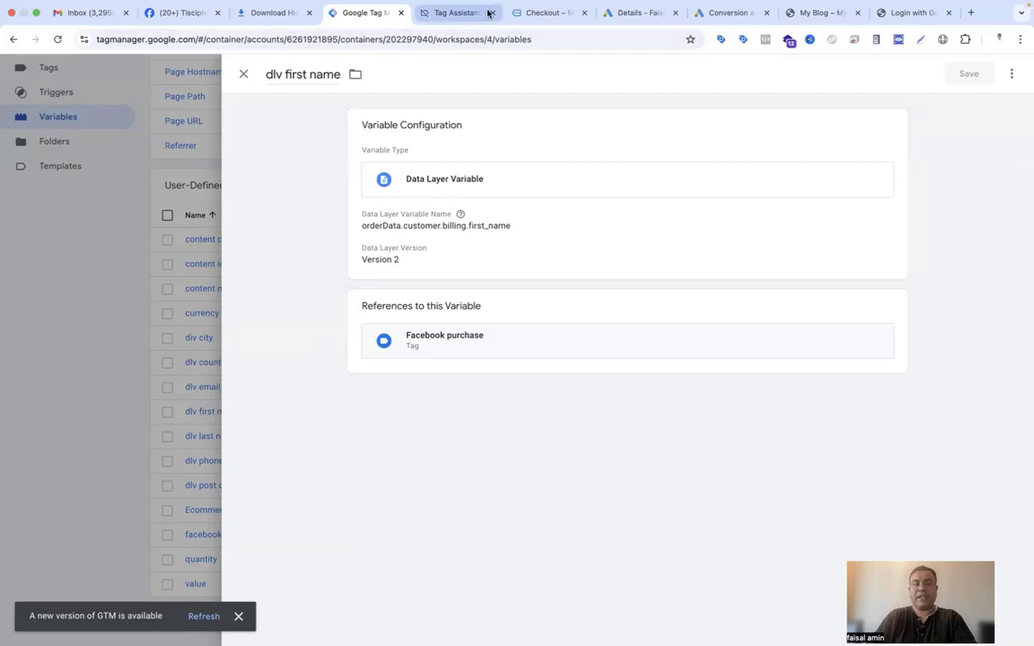
# Switch to Tag Assistant and examine the purchase event's API call and data layer, especially the orderData object and its customer billing fields
pyautogui.click(539, 12)
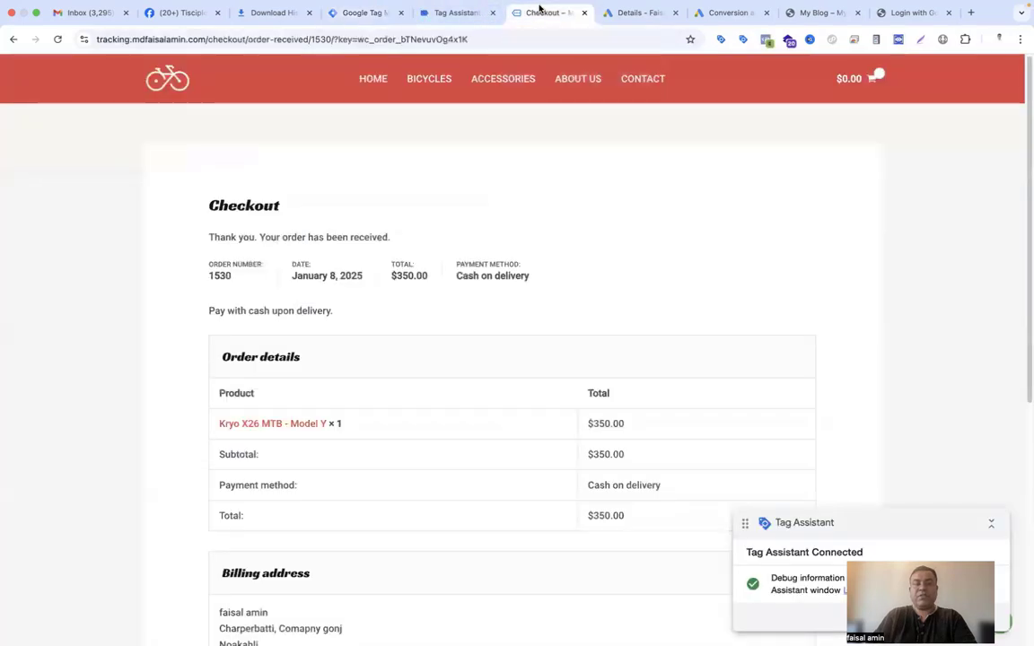
pyautogui.click(463, 13)
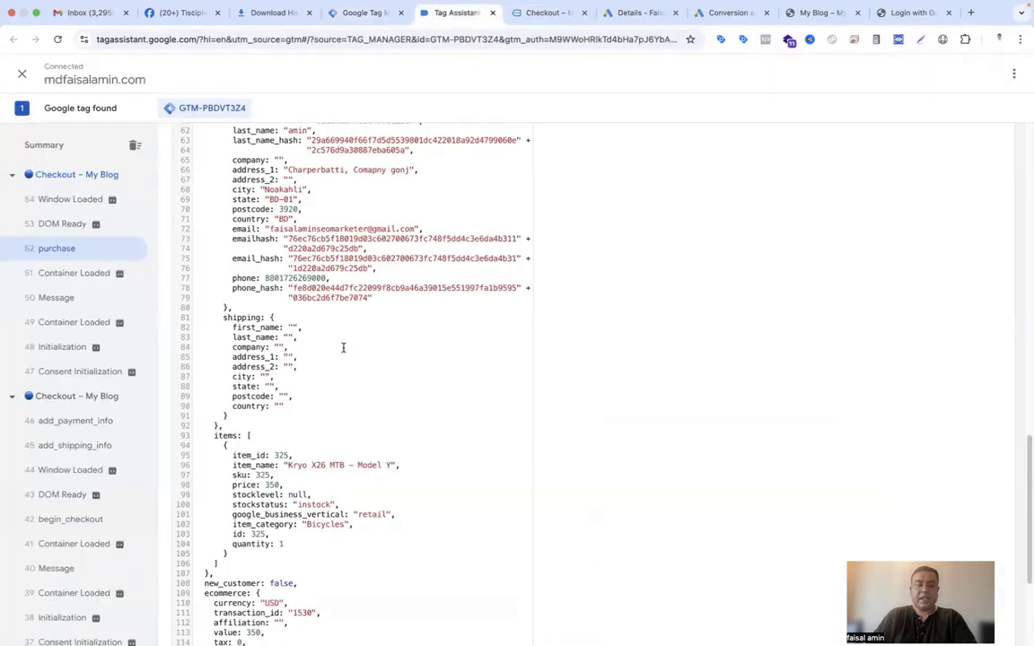
pyautogui.scroll(15, 343, 347)
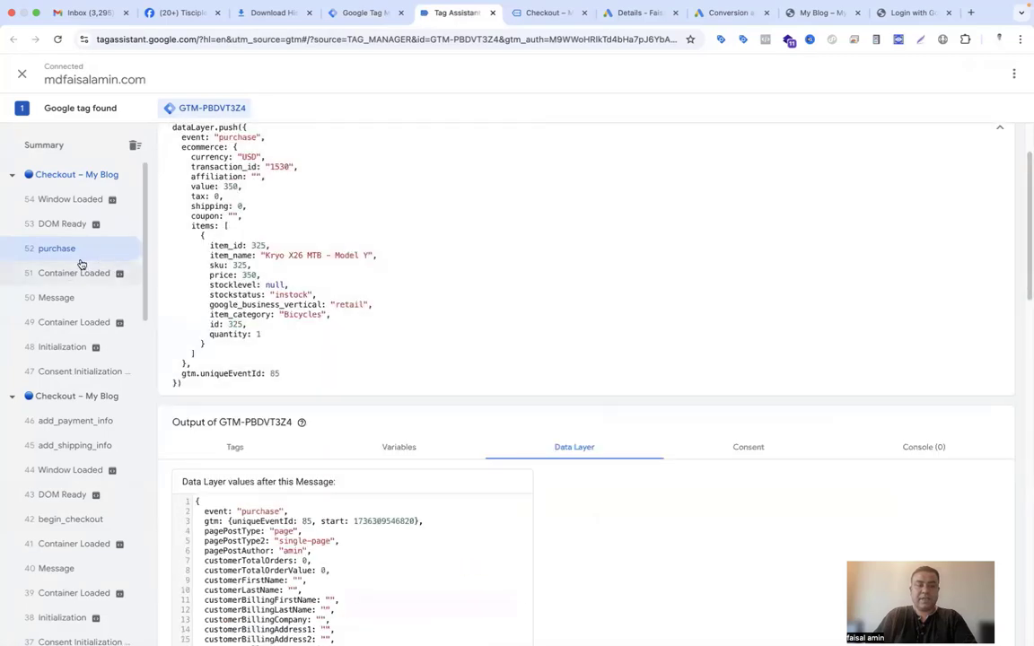
pyautogui.scroll(2, 439, 421)
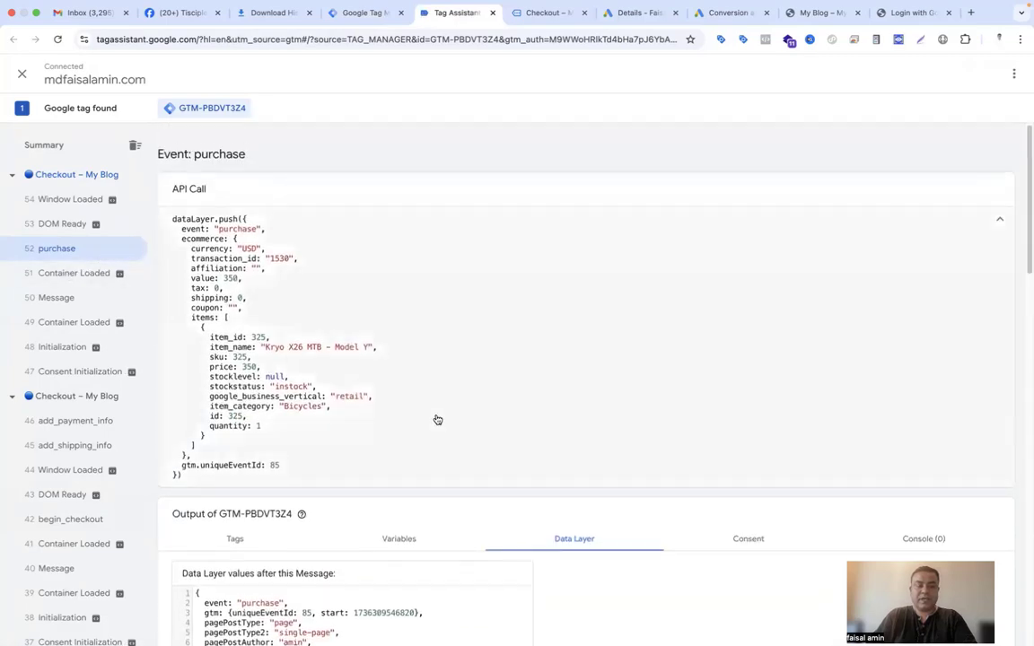
pyautogui.scroll(-5, 457, 445)
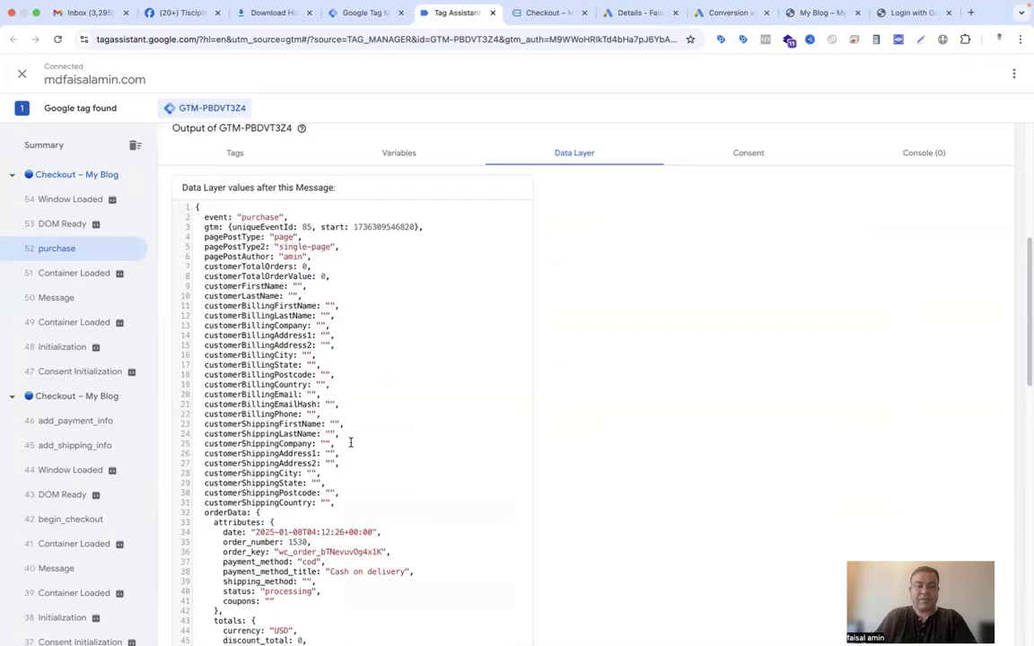
pyautogui.scroll(-3, 351, 443)
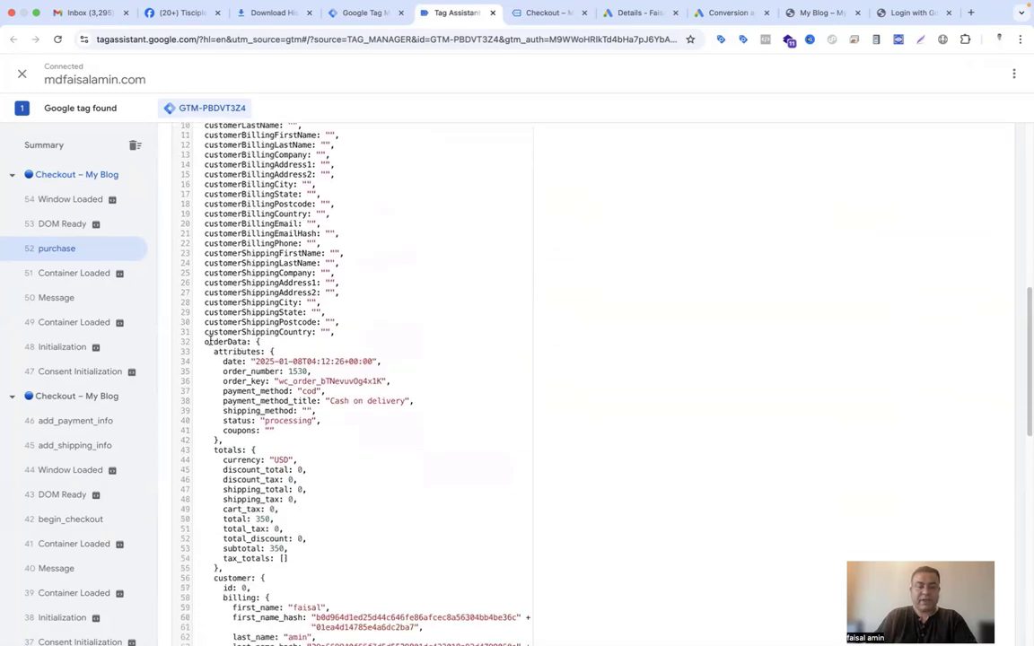
pyautogui.moveTo(205, 342); pyautogui.dragTo(251, 342)
pyautogui.scroll(-3, 239, 458)
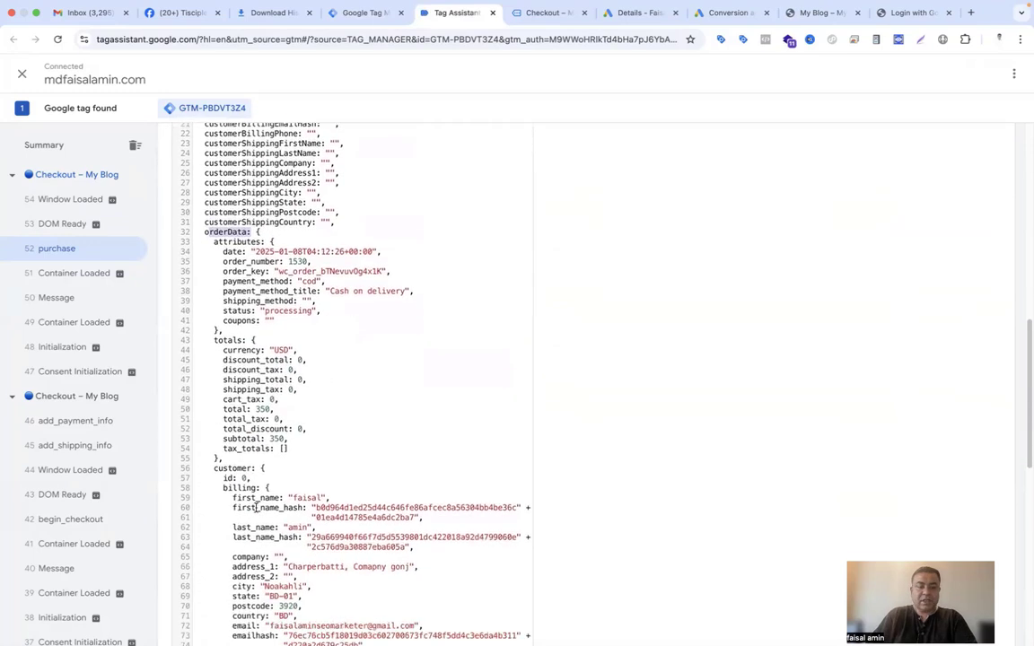
pyautogui.moveTo(209, 420); pyautogui.dragTo(253, 451)
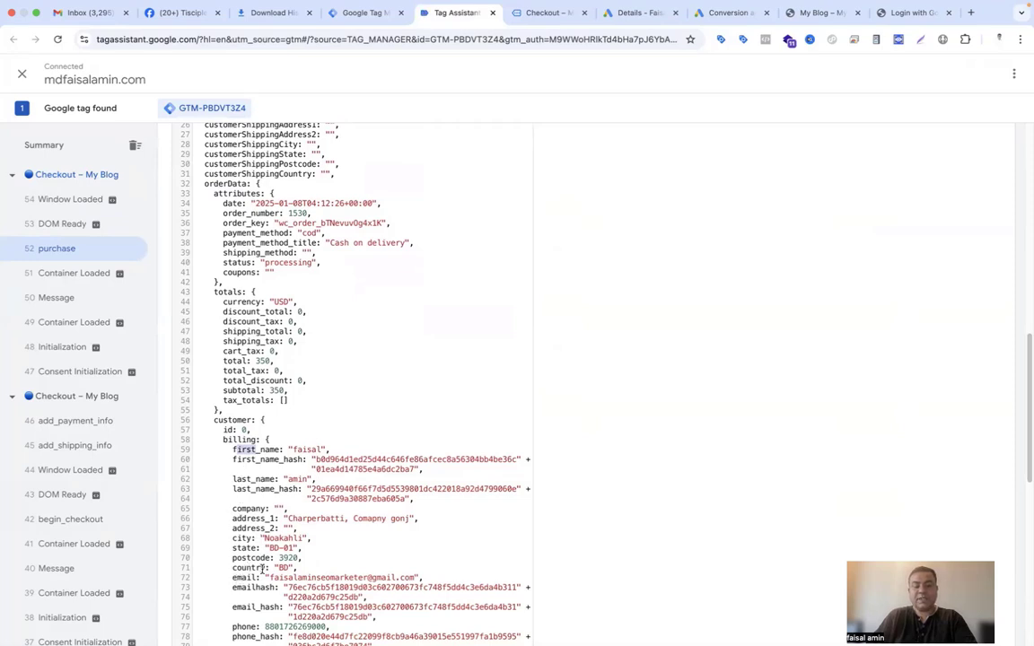
pyautogui.scroll(-3, 323, 500)
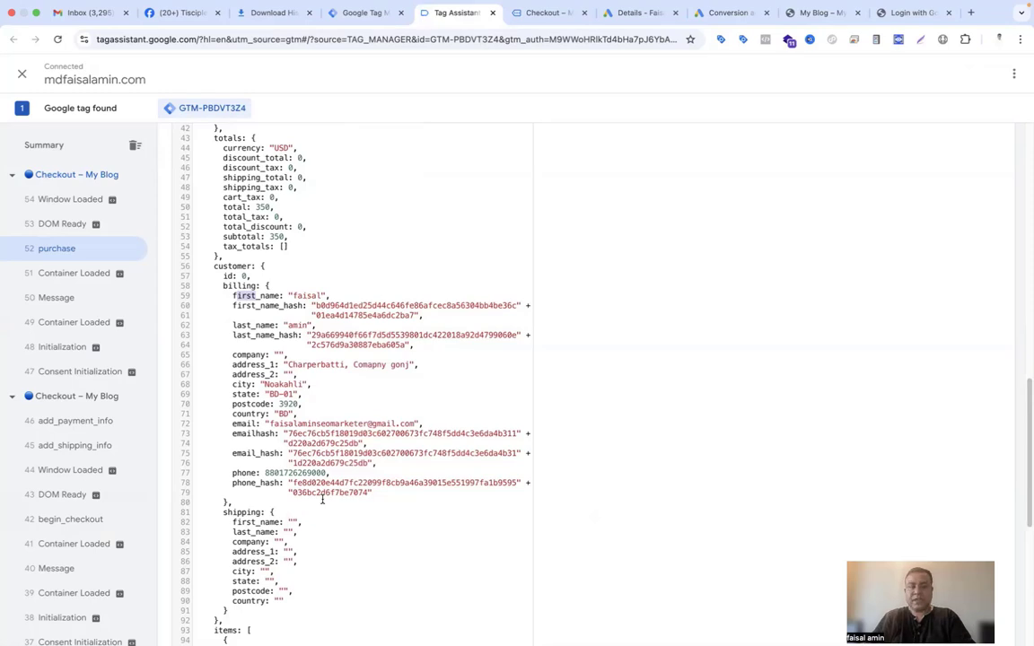
# Return to Google Tag Manager, close the open variable, and create a new tag with the Google Ads Conversion Tracking type
pyautogui.click(372, 13)
pyautogui.click(244, 74)
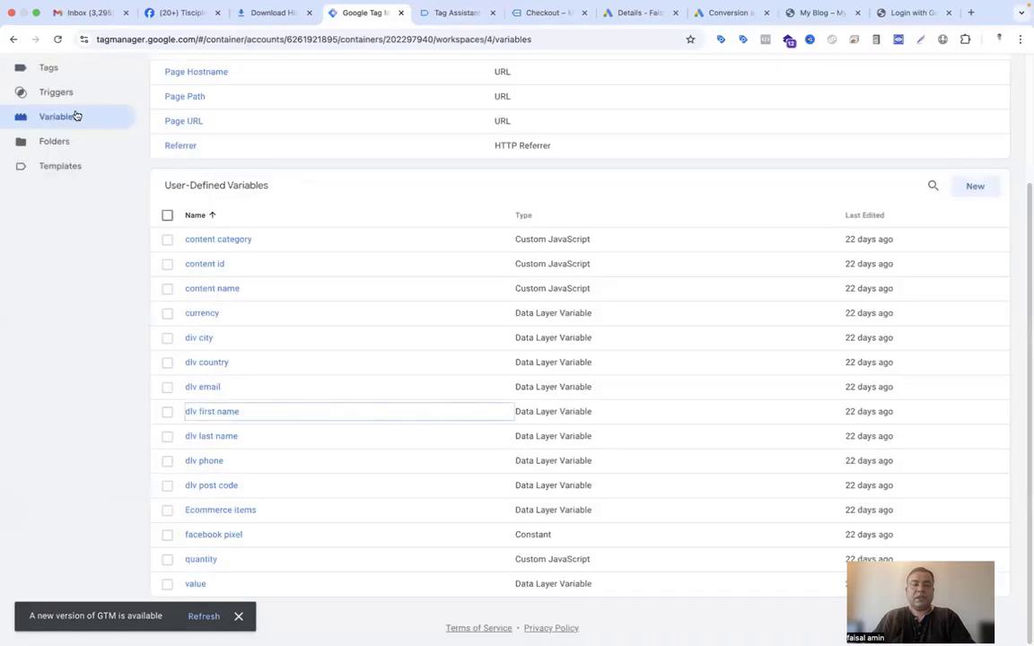
pyautogui.click(51, 68)
pyautogui.click(978, 156)
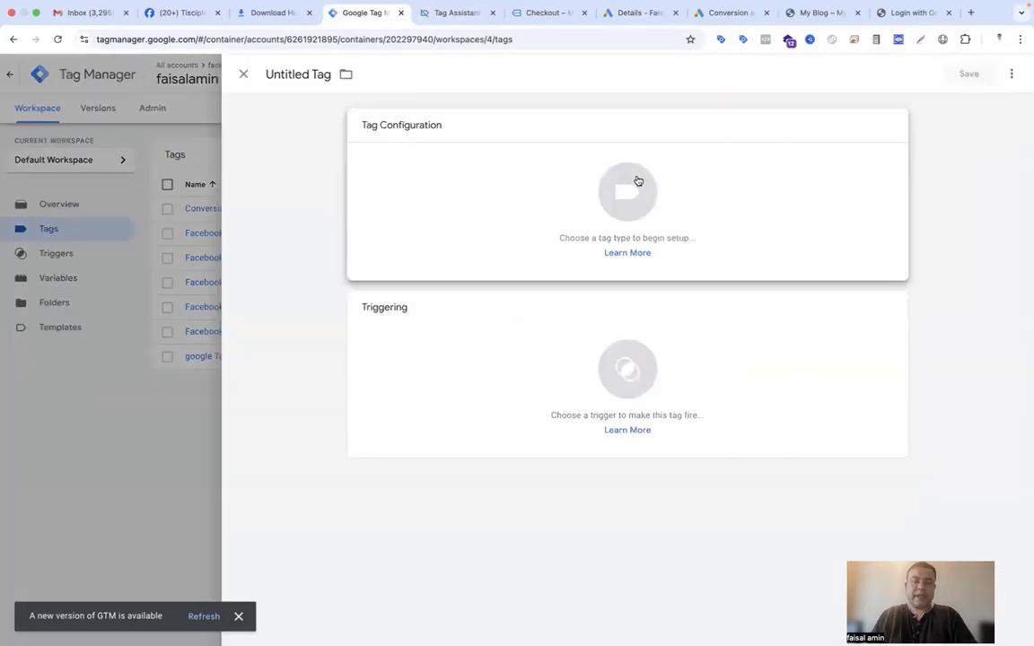
pyautogui.click(638, 181)
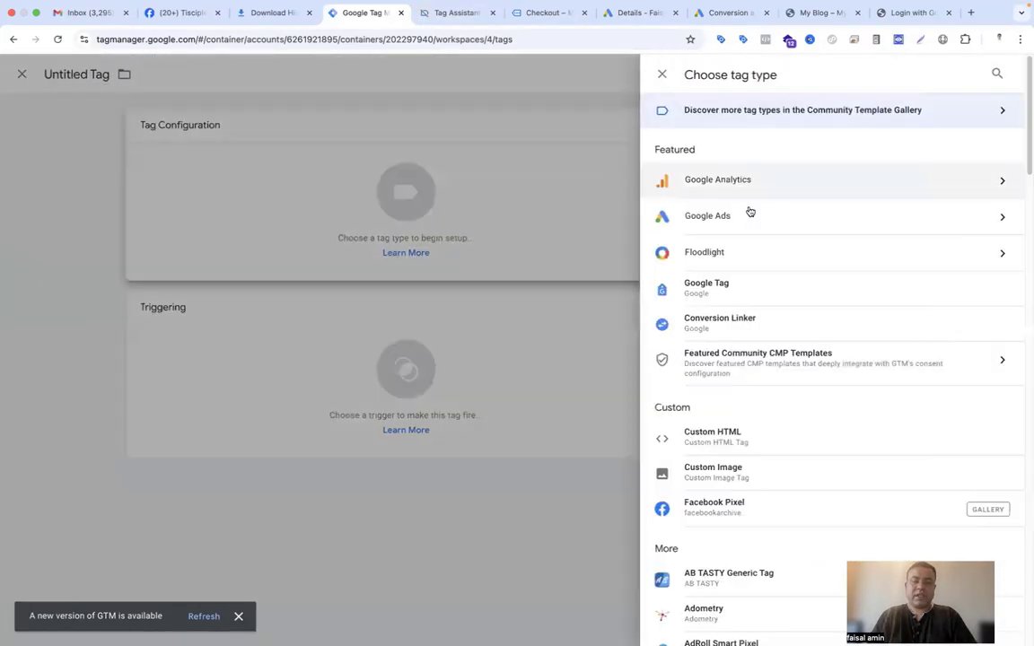
pyautogui.click(911, 227)
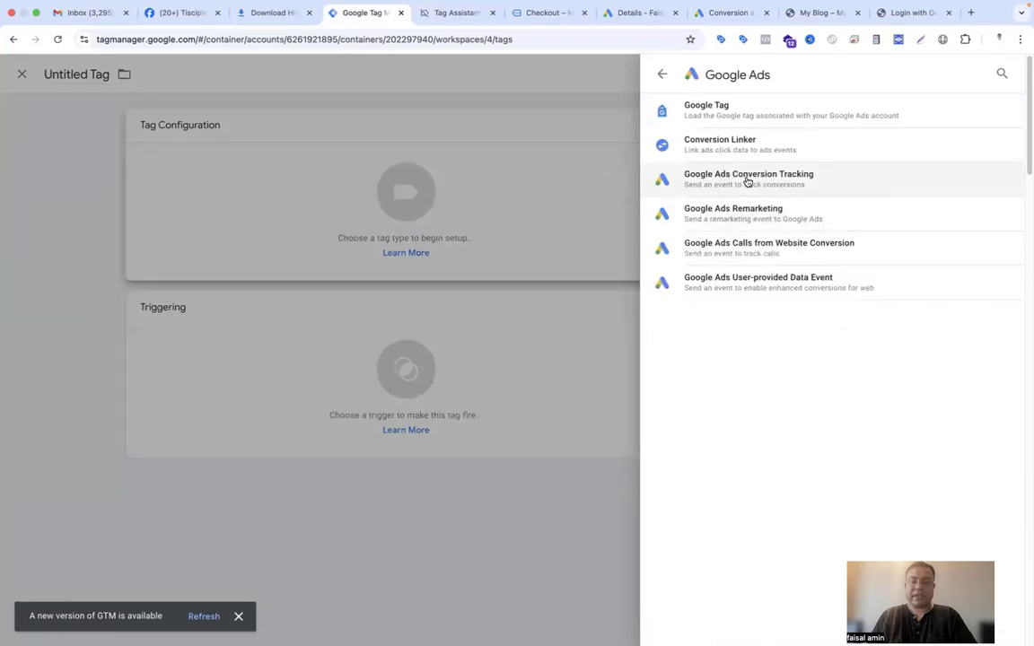
pyautogui.click(746, 180)
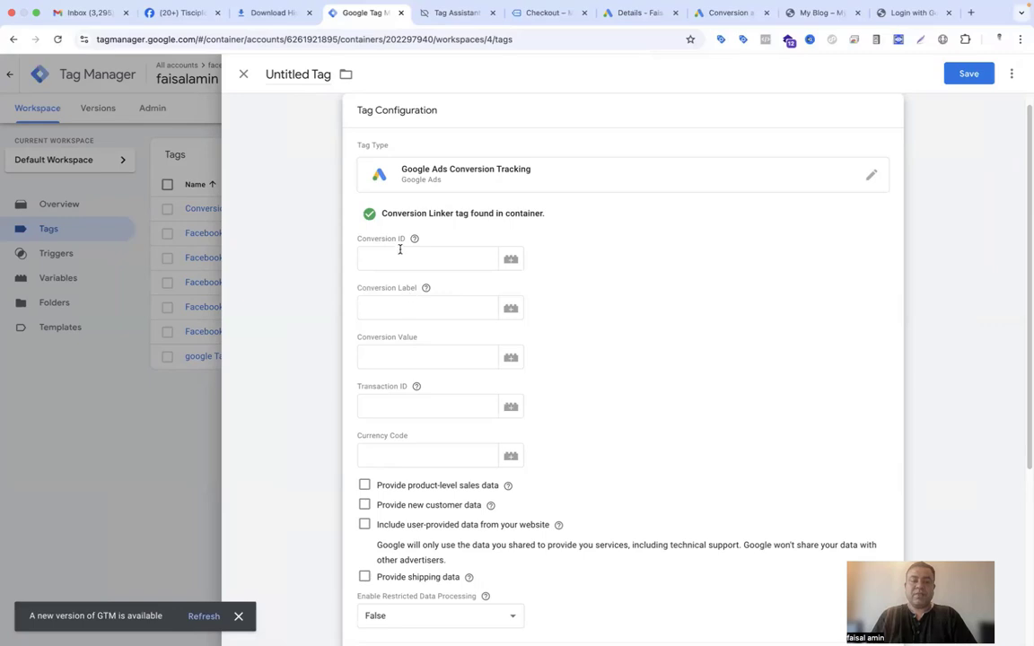
# Copy the purchase action's conversion ID from Google Ads and paste it as the new tag's Conversion ID in Google Tag Manager
pyautogui.click(538, 14)
pyautogui.click(641, 13)
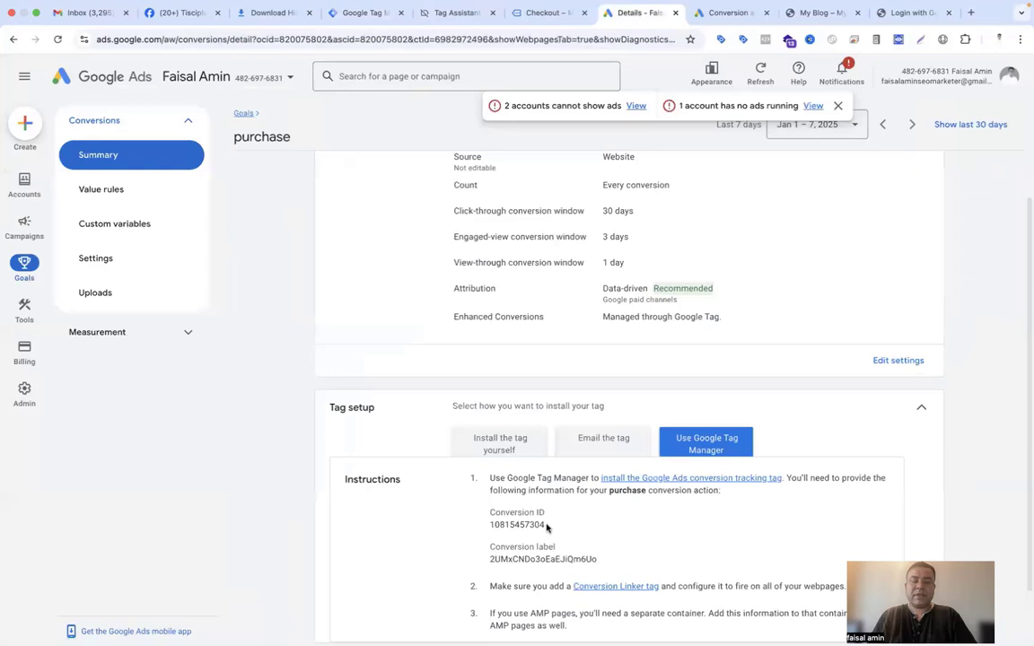
pyautogui.moveTo(546, 526); pyautogui.dragTo(490, 521)
pyautogui.press('super+c')
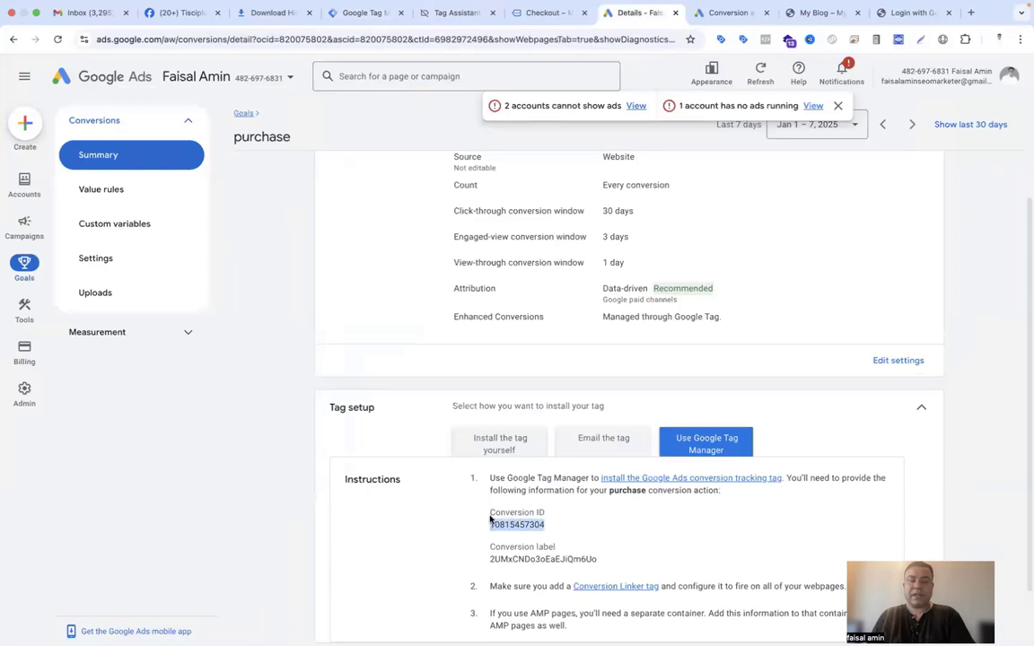
pyautogui.click(361, 13)
pyautogui.click(418, 257)
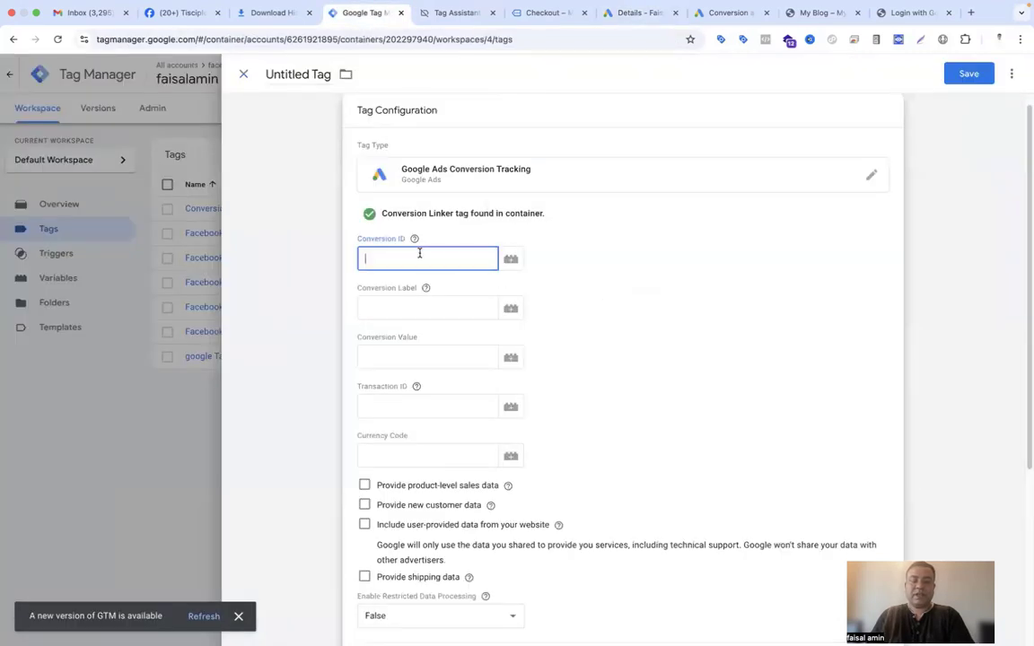
pyautogui.press('super+v')
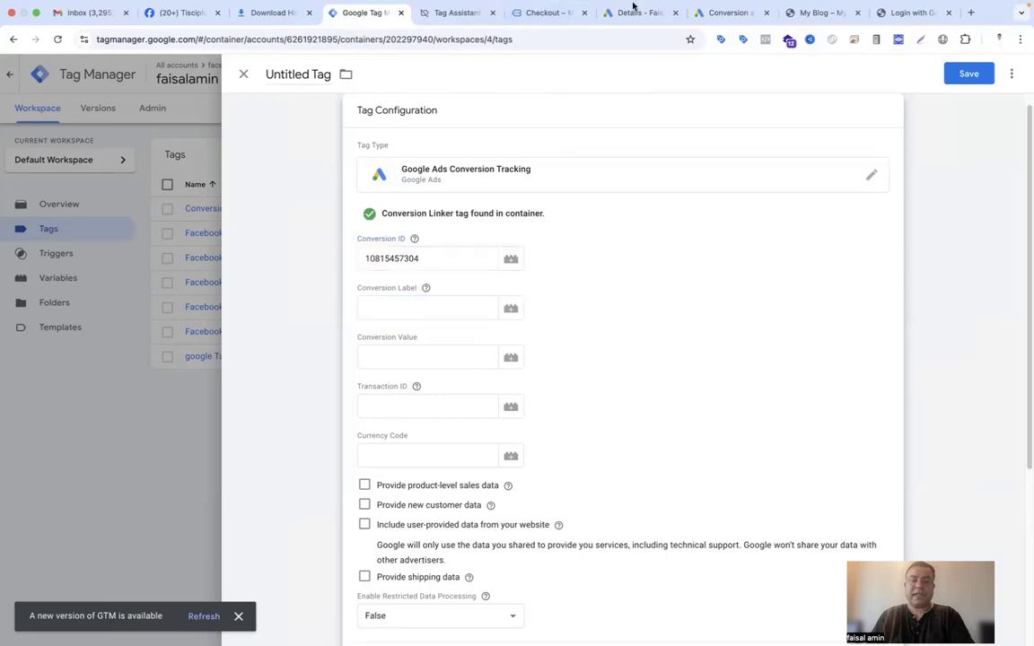
# Copy the purchase action's conversion label from Google Ads and paste it as the tag's Conversion Label in Google Tag Manager
pyautogui.click(622, 29)
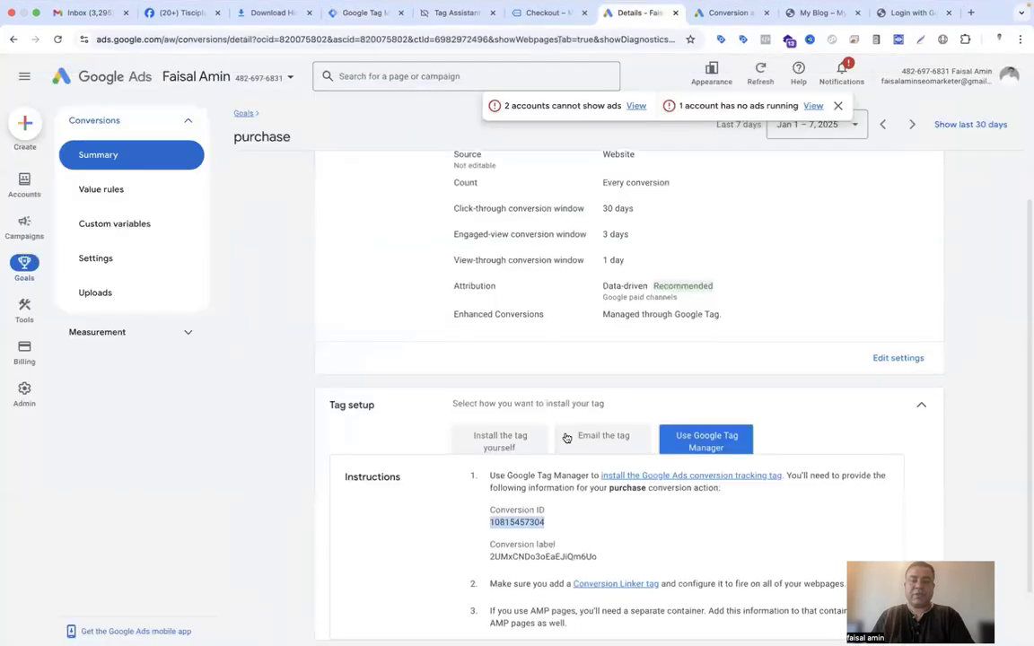
pyautogui.scroll(-2, 625, 492)
pyautogui.moveTo(625, 492); pyautogui.dragTo(484, 491)
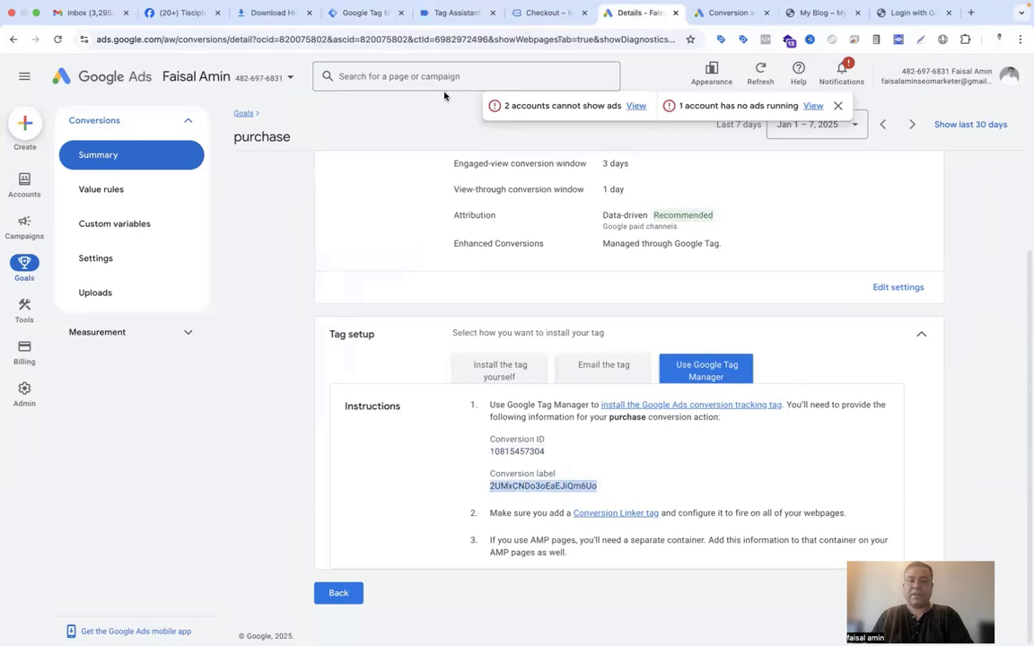
pyautogui.click(370, 13)
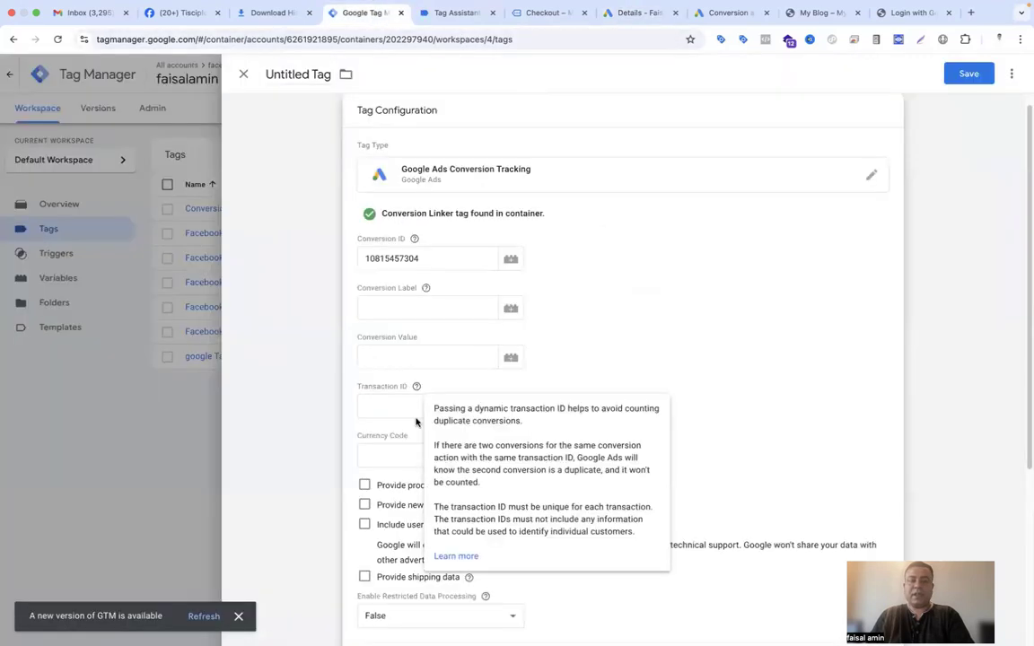
pyautogui.click(386, 307)
pyautogui.hotkey('ctrl', 'v')
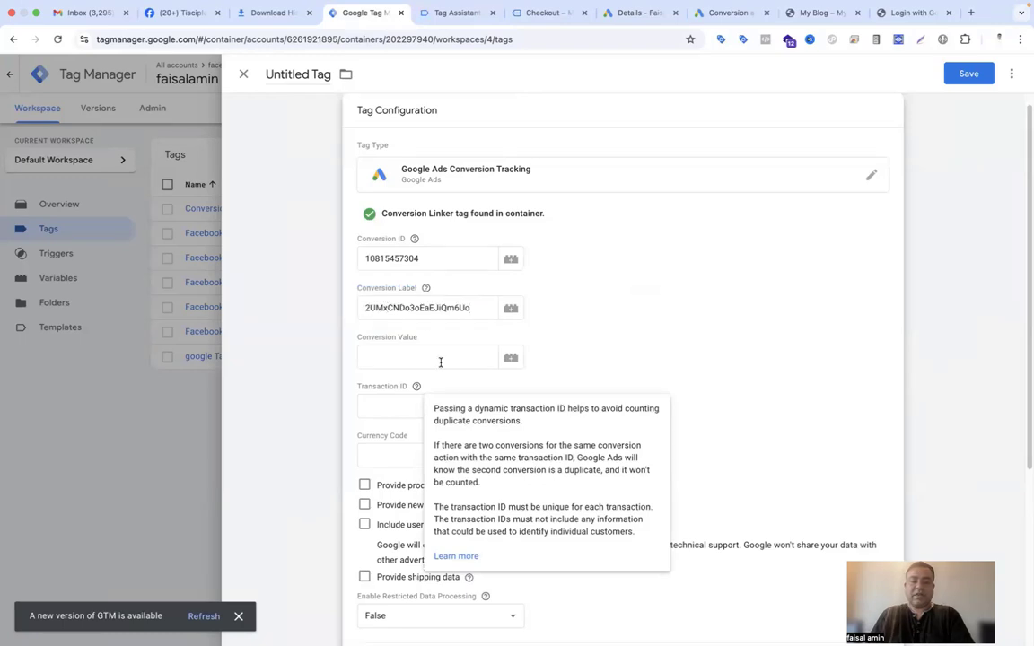
# Set the tag's Conversion Value to the {{value}} variable
pyautogui.click(440, 358)
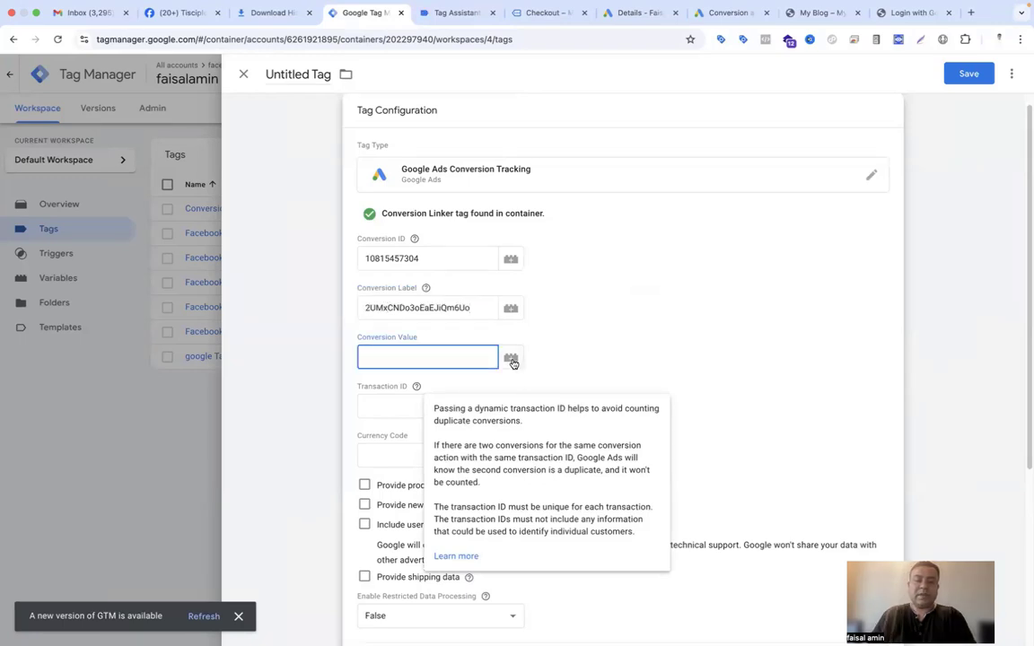
pyautogui.write('{{val')
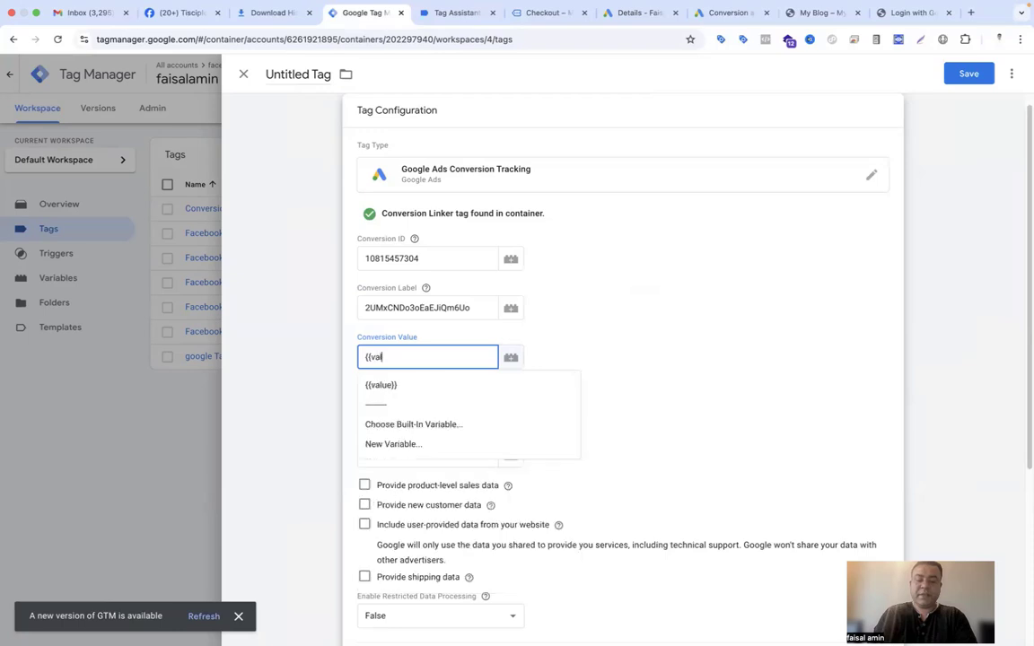
pyautogui.click(505, 385)
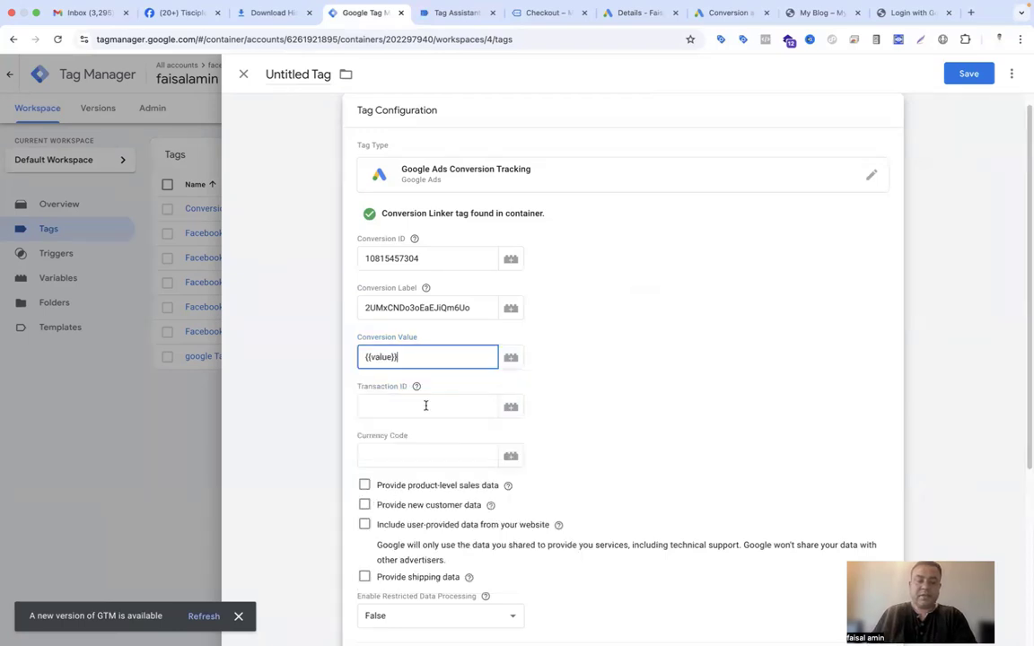
pyautogui.click(416, 405)
pyautogui.write('{{tr')
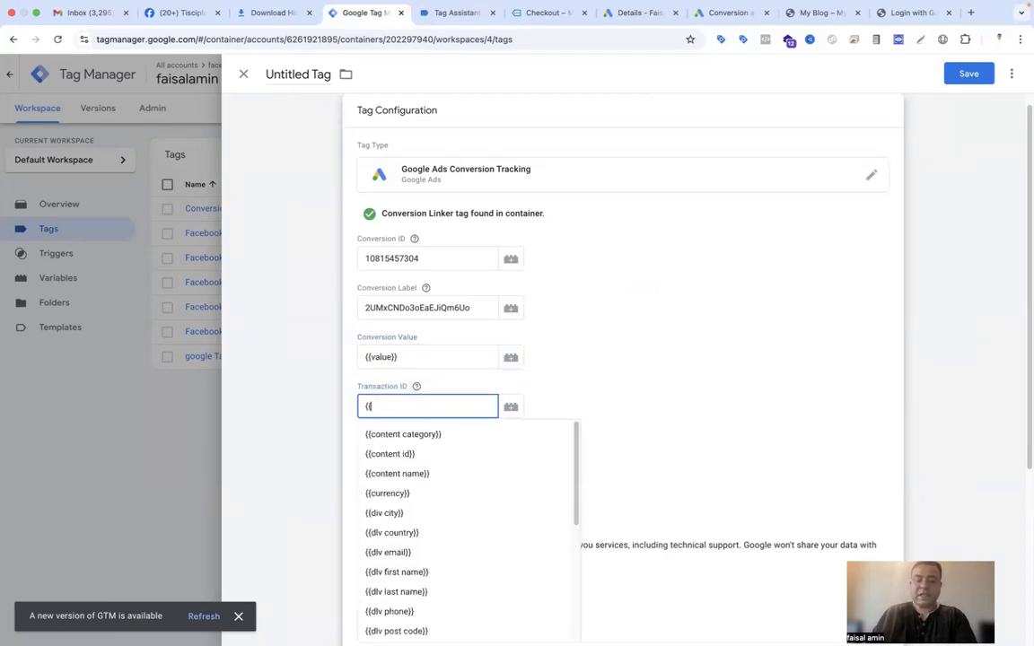
pyautogui.press('BackSpace')
pyautogui.press('BackSpace')
pyautogui.press('BackSpace')
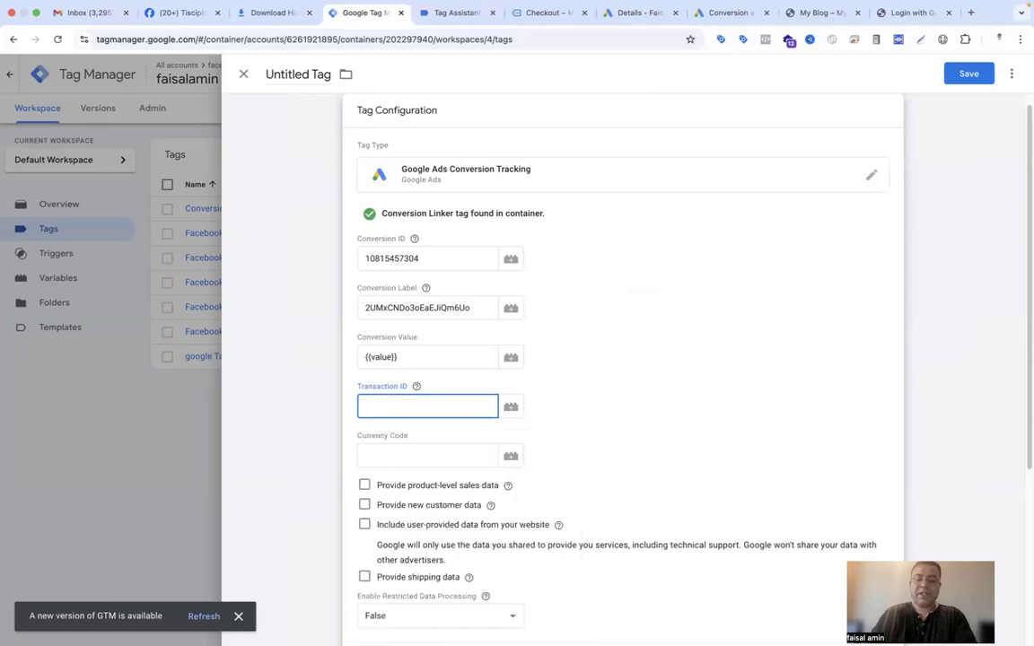
pyautogui.press('BackSpace')
# Create a new Data Layer Variable for the tag's Transaction ID, with the data layer variable name ecommerce.transection_id
pyautogui.click(509, 406)
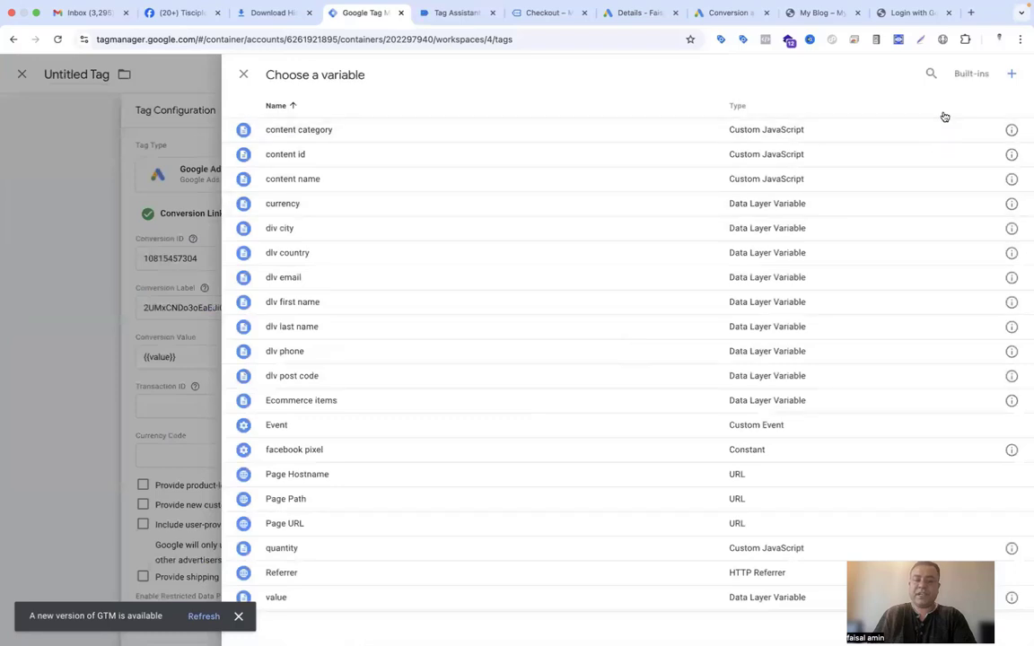
pyautogui.click(1011, 74)
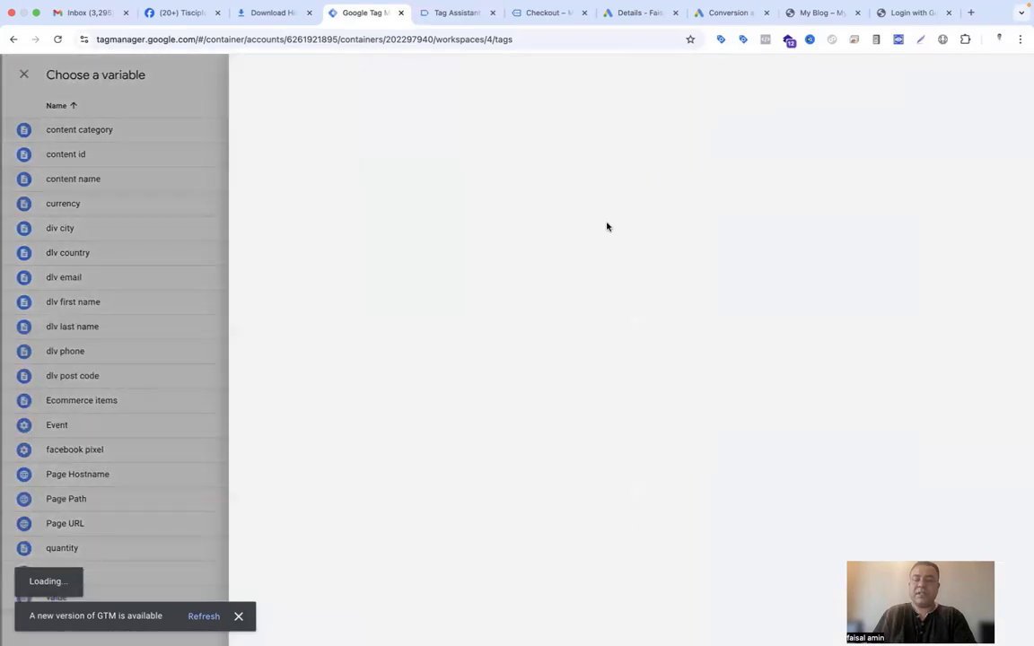
pyautogui.click(619, 203)
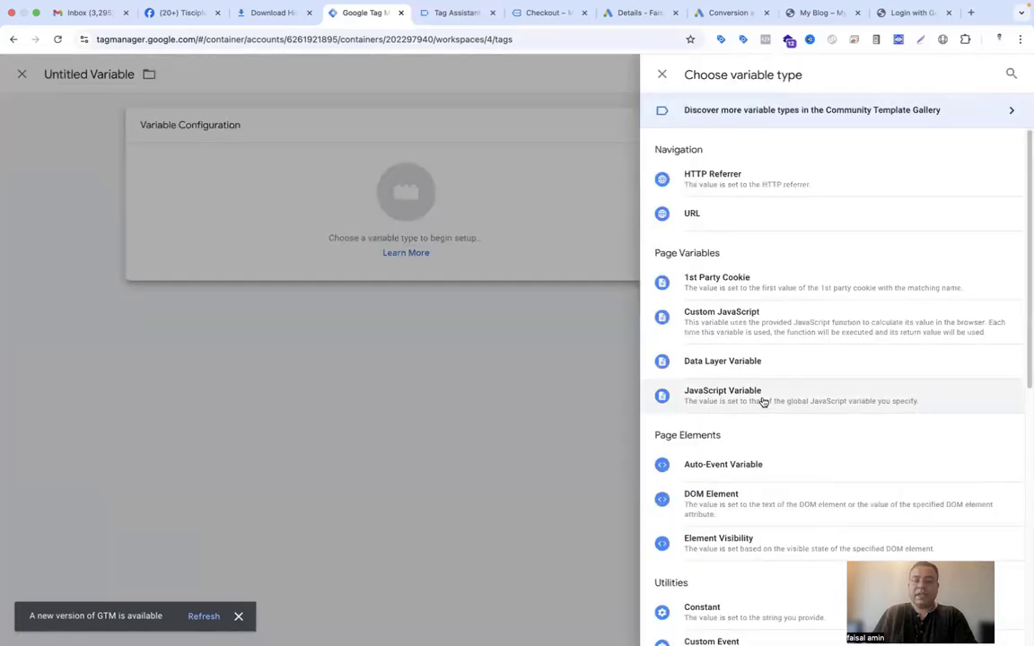
pyautogui.click(750, 363)
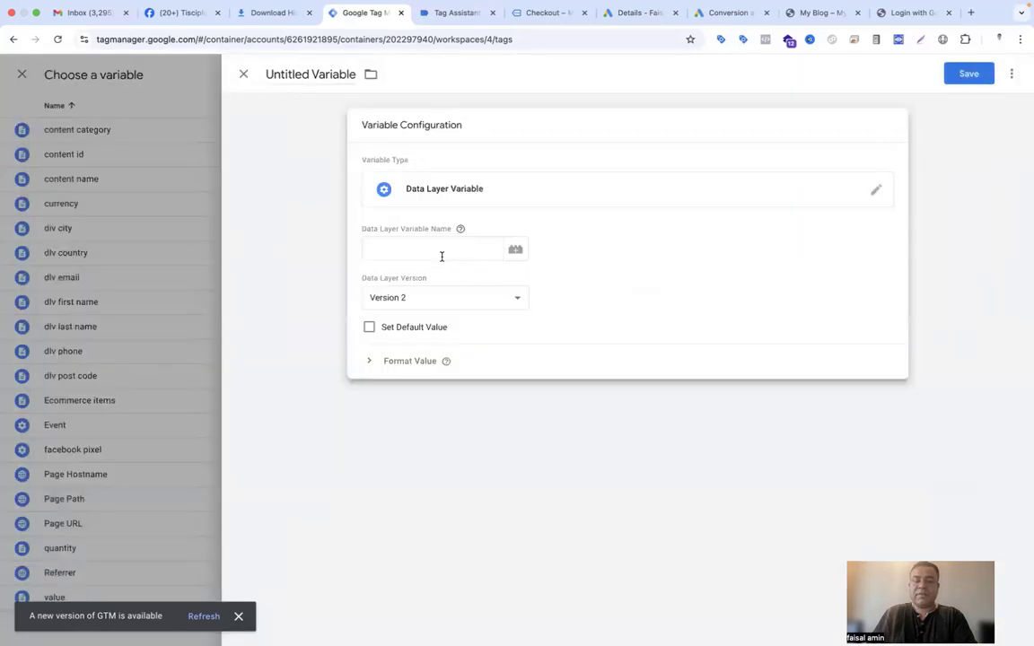
pyautogui.click(441, 252)
pyautogui.write('ecommerce.transection_id')
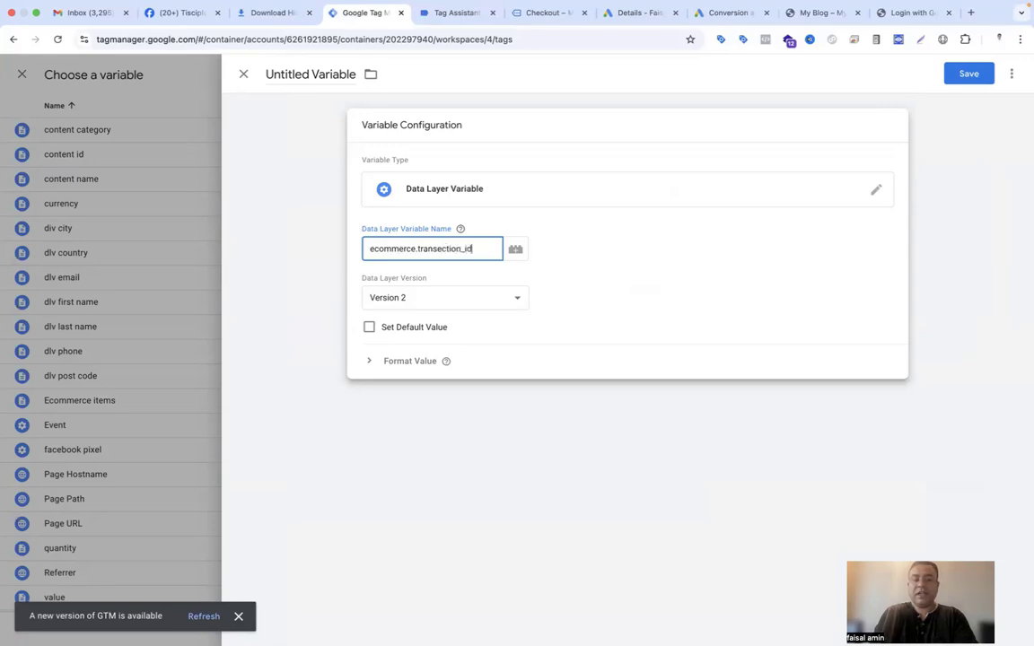
# Switch to Tag Assistant and check the ecommerce object and its transaction ID key in the purchase event's API call
pyautogui.click(453, 13)
pyautogui.scroll(-5, 371, 228)
pyautogui.scroll(15, 372, 228)
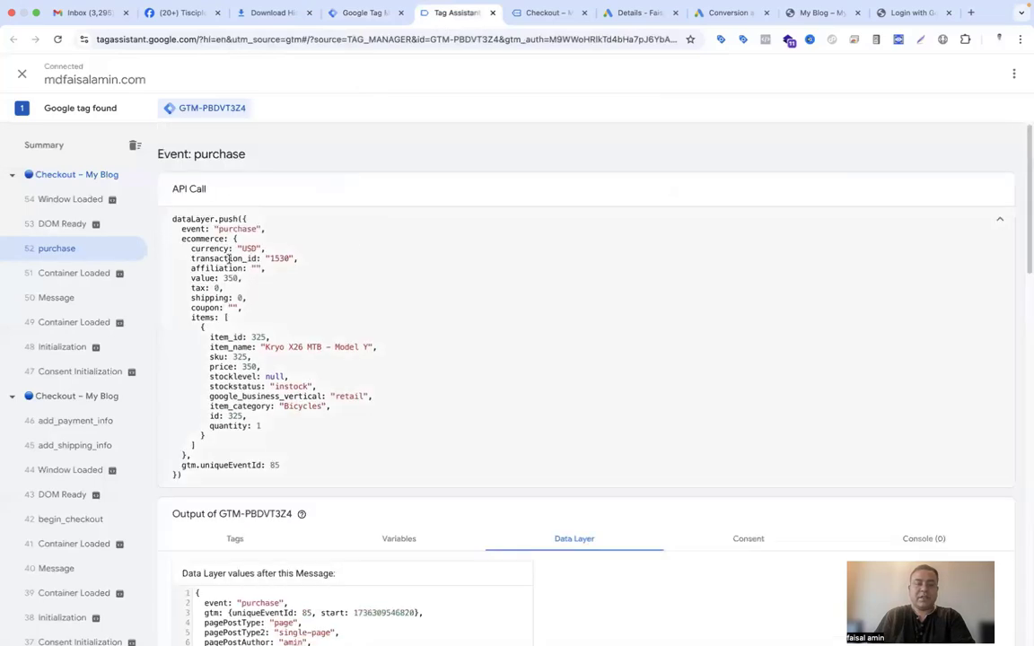
pyautogui.doubleClick(188, 237)
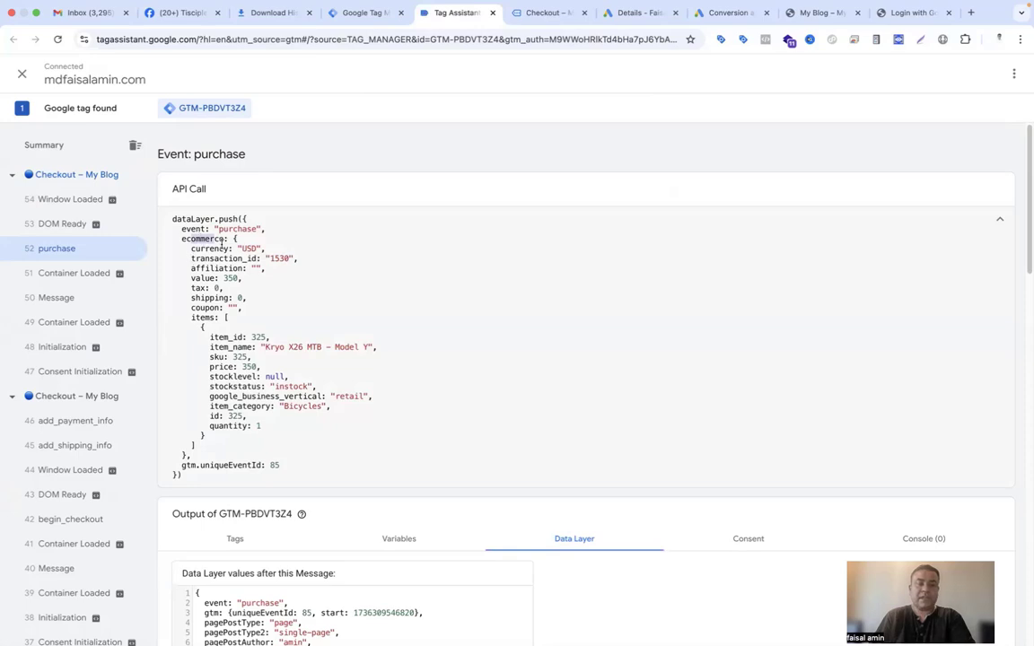
# Return to Google Tag Manager, name the new variable "dlv transection id", and save it into the tag's Transaction ID
pyautogui.click(359, 12)
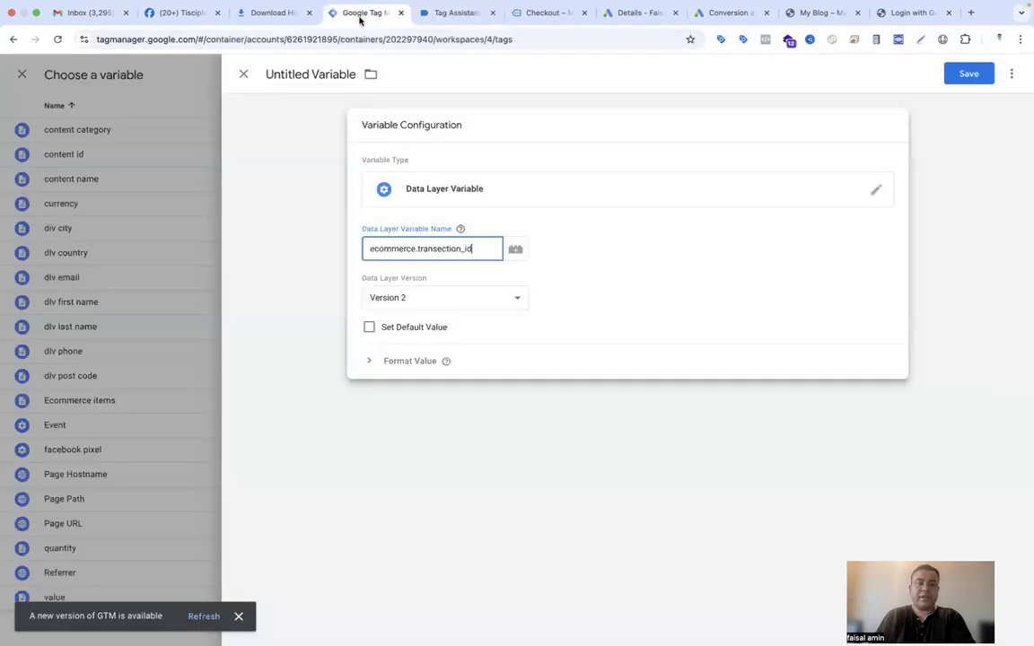
pyautogui.click(324, 73)
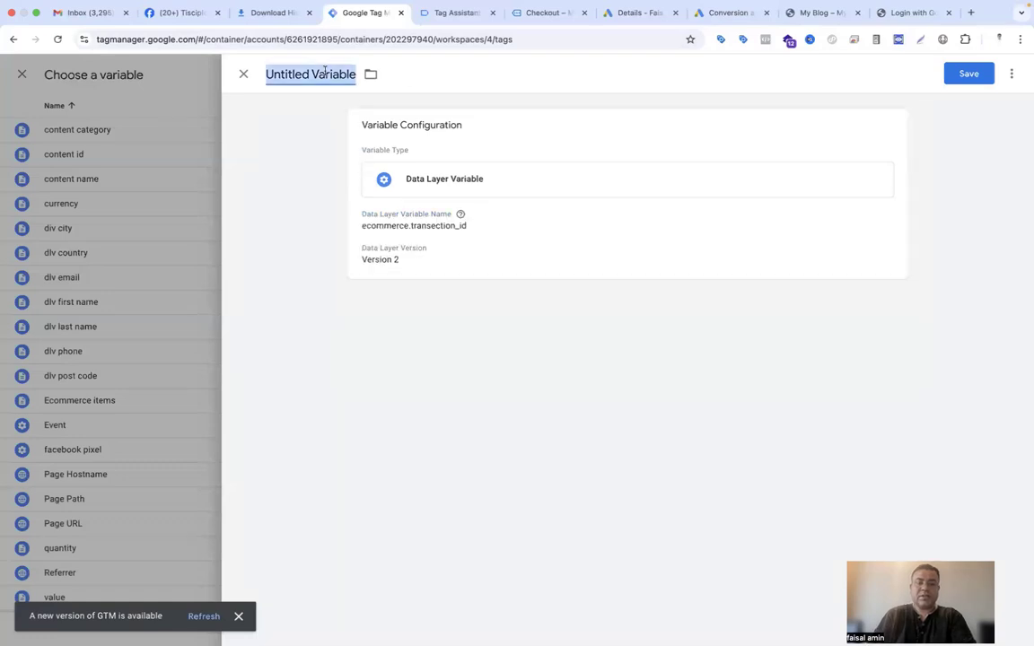
pyautogui.write('dlv t')
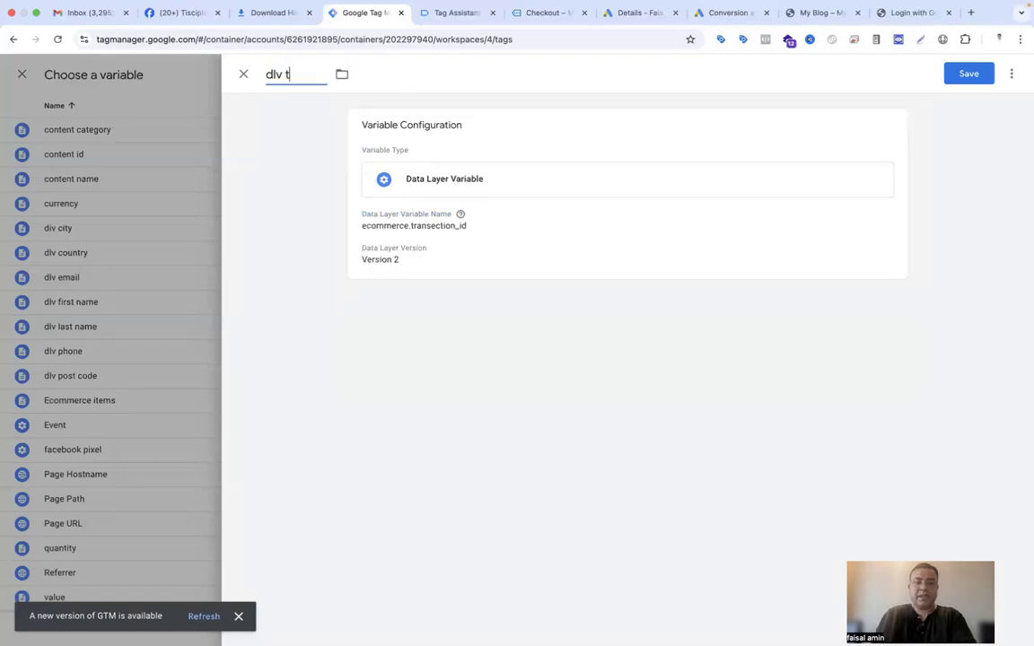
pyautogui.write('ransec')
pyautogui.write('tion id')
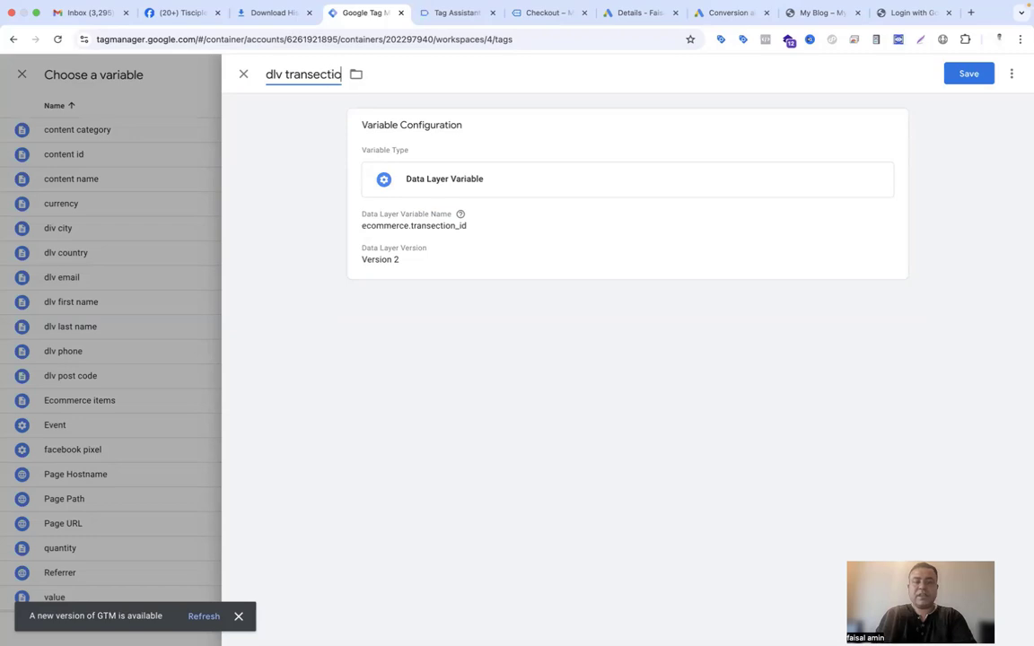
pyautogui.click(968, 75)
# Set the tag's Currency Code to the {{currency}} variable
pyautogui.click(422, 455)
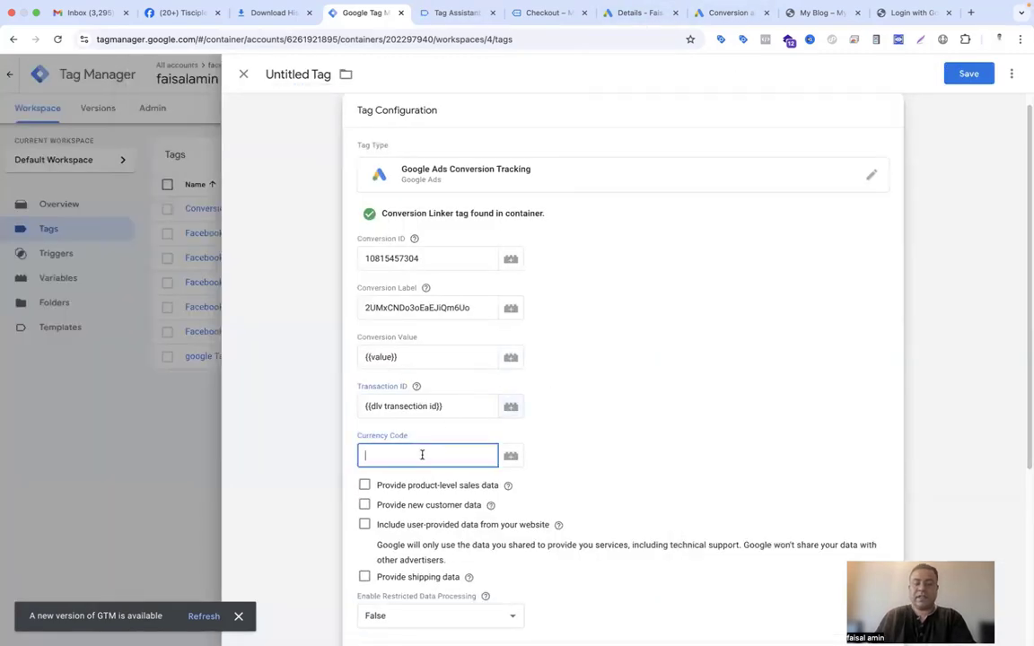
pyautogui.write('{{cu')
pyautogui.click(387, 483)
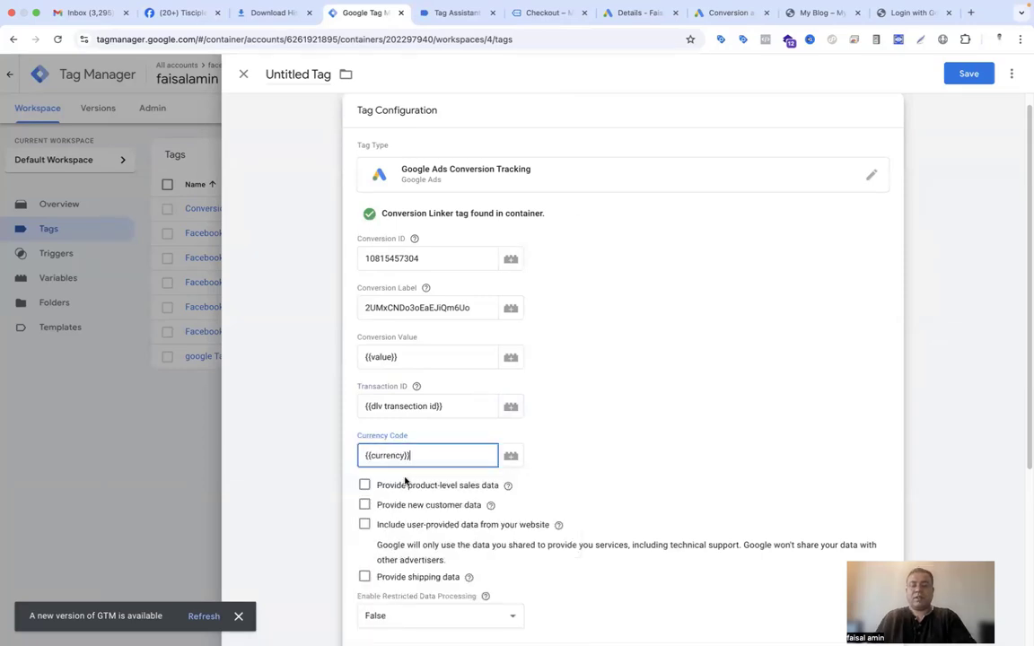
# Enable product-level sales data in the conversion tag and review its custom fields
pyautogui.scroll(-1, 352, 473)
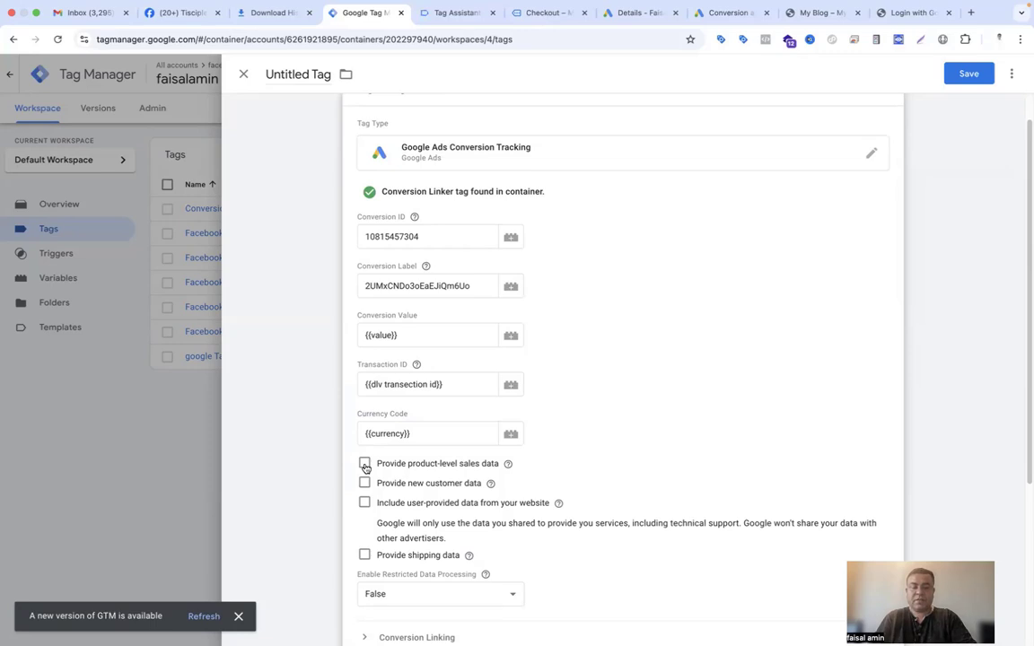
pyautogui.click(364, 464)
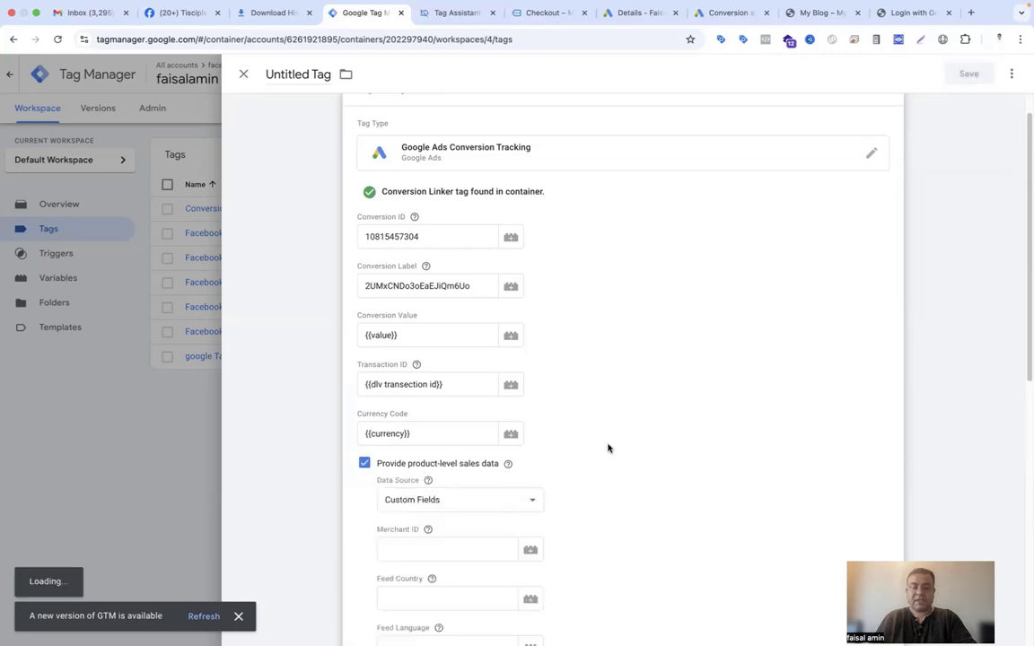
pyautogui.scroll(-2, 600, 448)
pyautogui.scroll(-5, 594, 448)
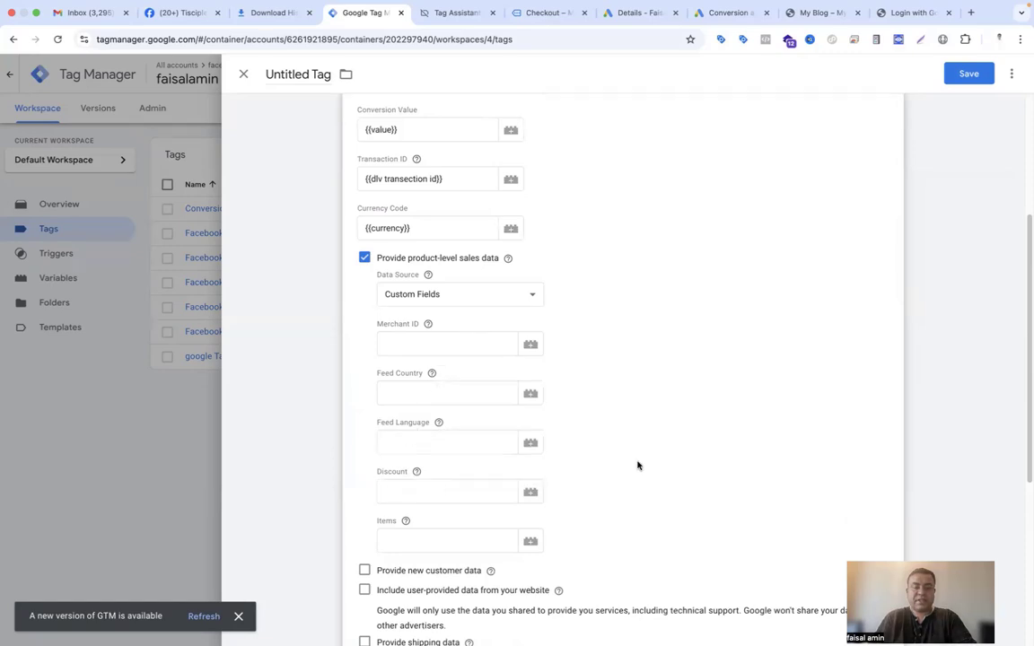
pyautogui.scroll(-1, 637, 465)
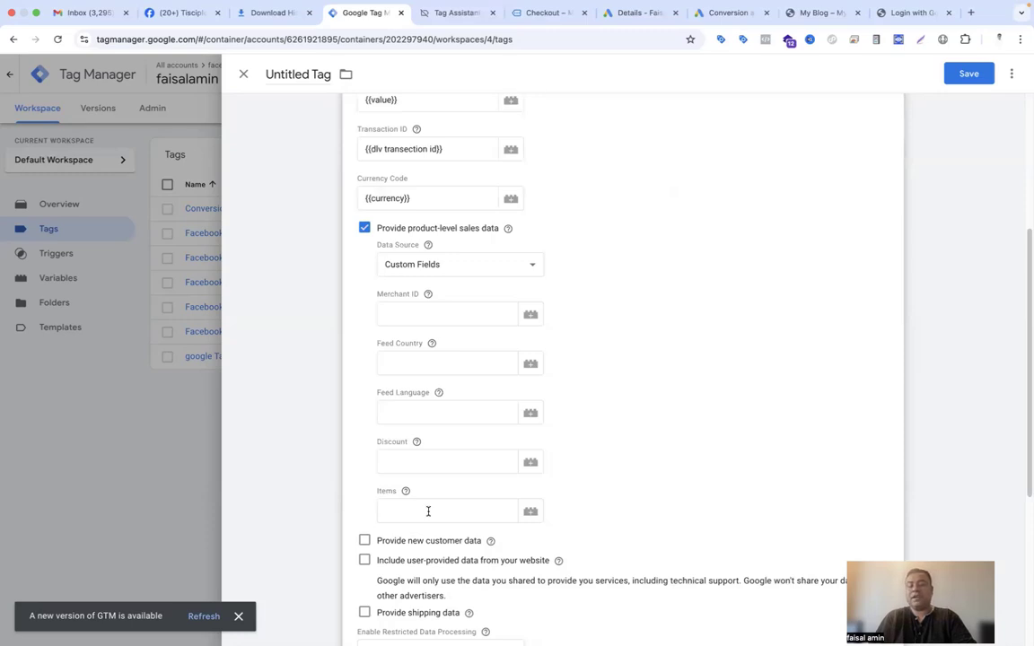
# Start a new Custom JavaScript variable for the Items field of the product-level sales data
pyautogui.click(531, 512)
pyautogui.click(1011, 81)
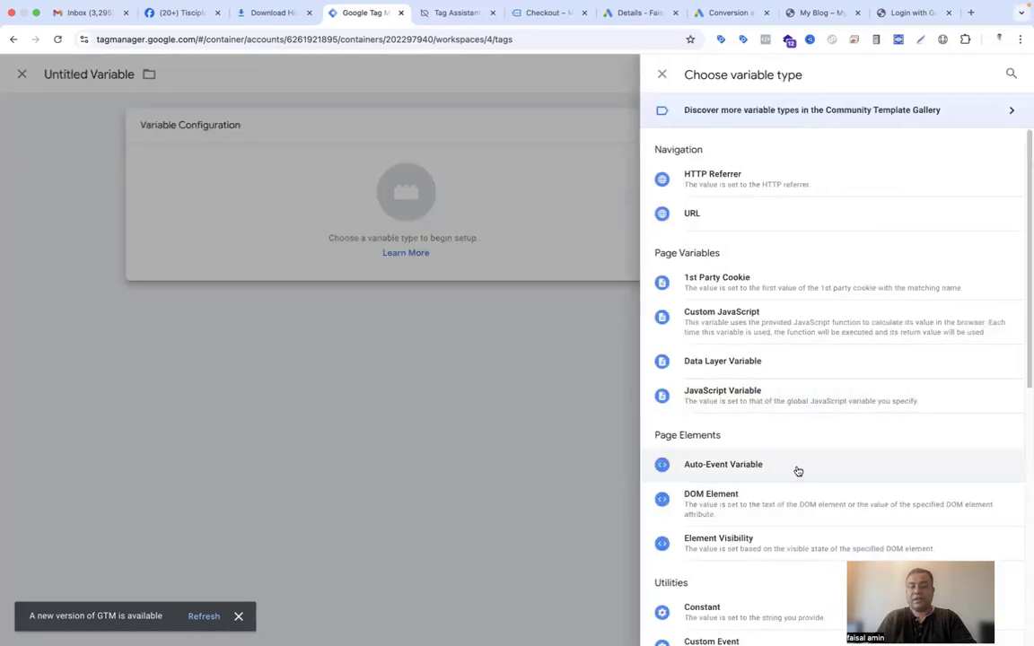
pyautogui.click(754, 334)
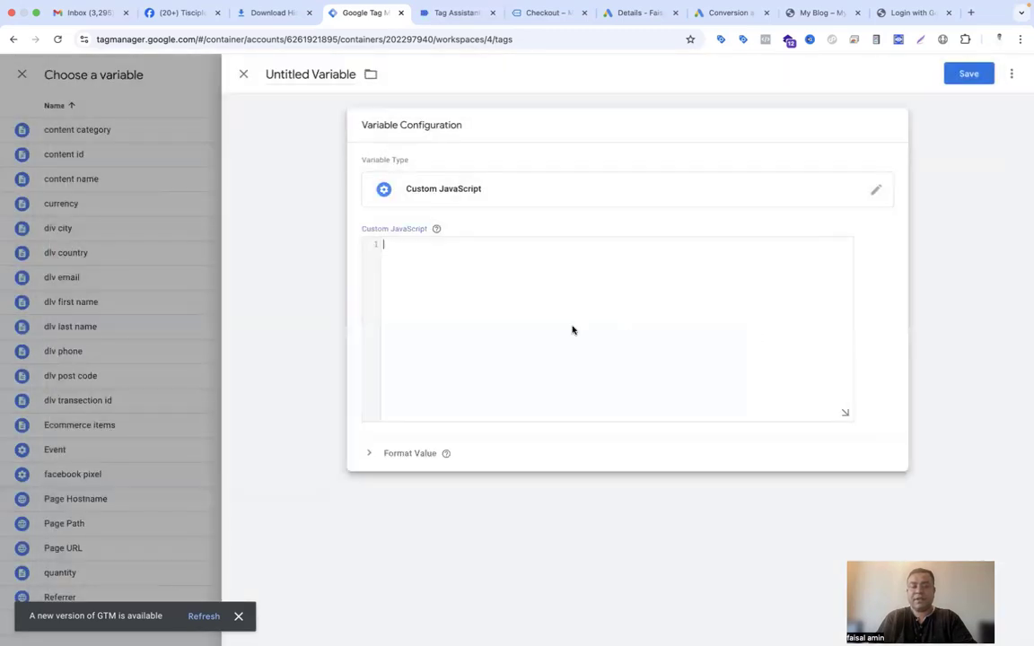
# Copy the function that maps {{Items Array}} from the Notes app and paste it as the variable's Custom JavaScript code
pyautogui.click(337, 627)
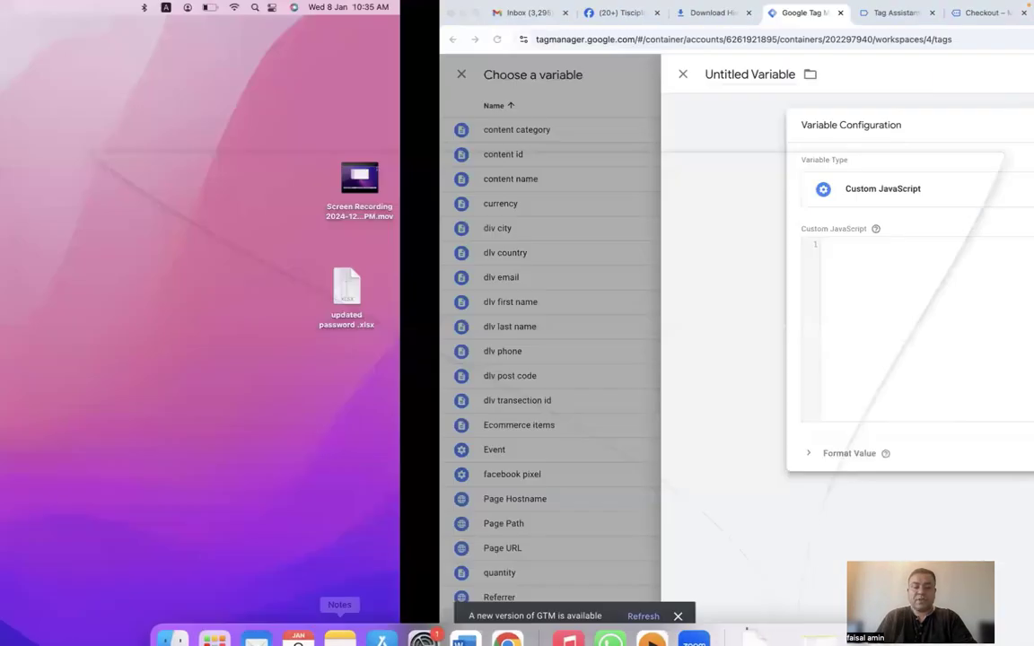
pyautogui.moveTo(319, 274); pyautogui.dragTo(305, 106)
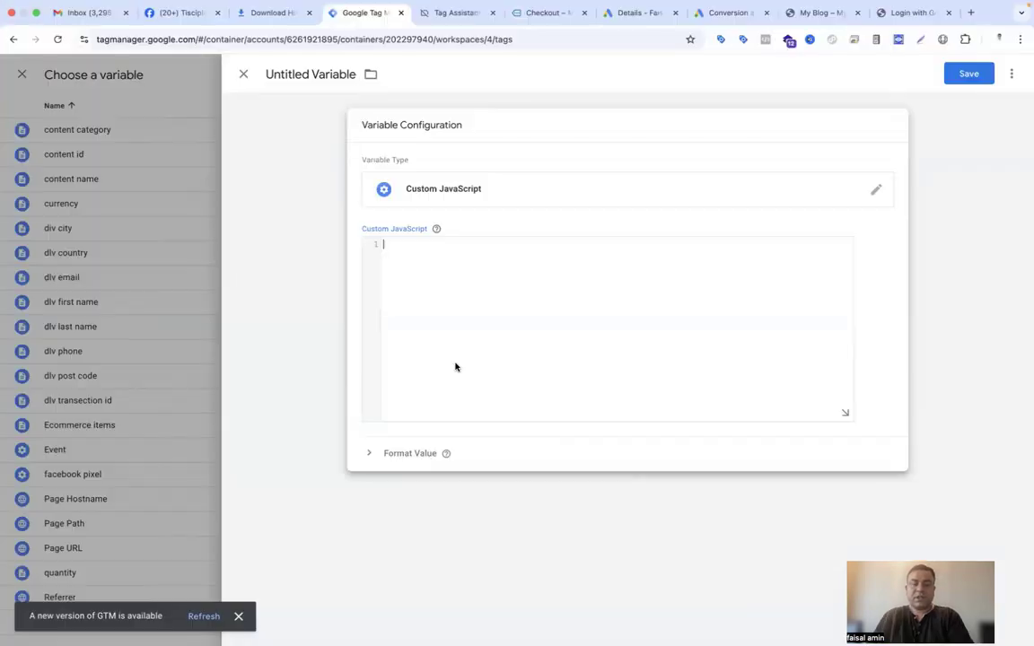
pyautogui.click(455, 367)
pyautogui.write('function(){ var items = {{Items Array}}; // Items Array••return items.map(function(item){••return { item_id : item.item_id.toString(), item_name : item.item_name, item_brand : item.item_brand, price : parseFloat(item.price), item_category : item.item_category, quantity : item.quantity ? parseFloat(item.quantity) : 1 }  }) }')
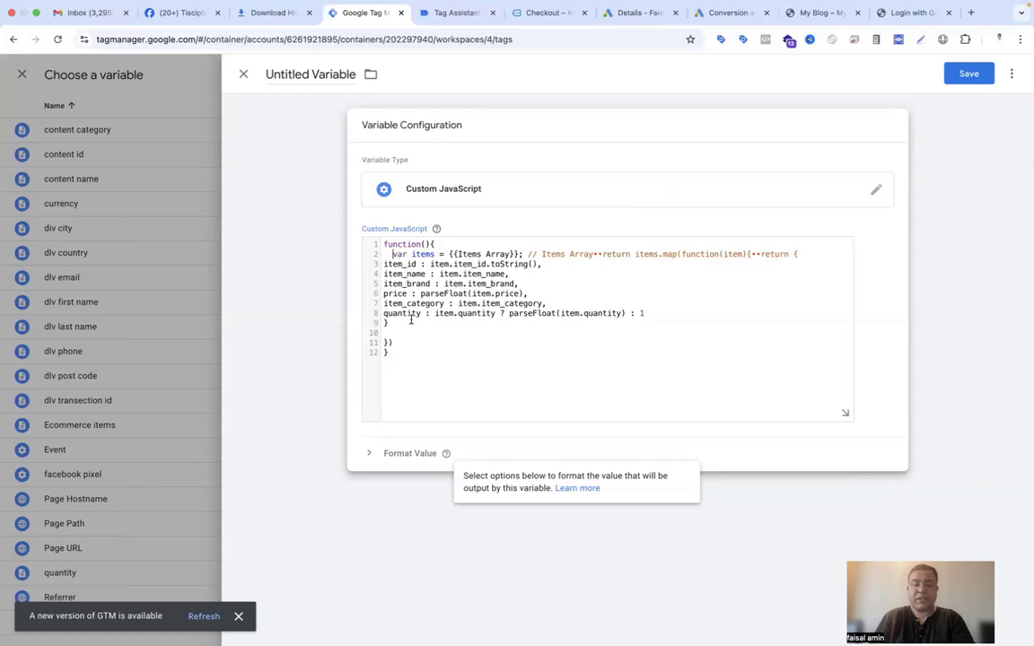
# Remove the item_category, item_name and item_brand lines from the Custom JavaScript code and rename the item_id key to id
pyautogui.moveTo(558, 303); pyautogui.dragTo(382, 302)
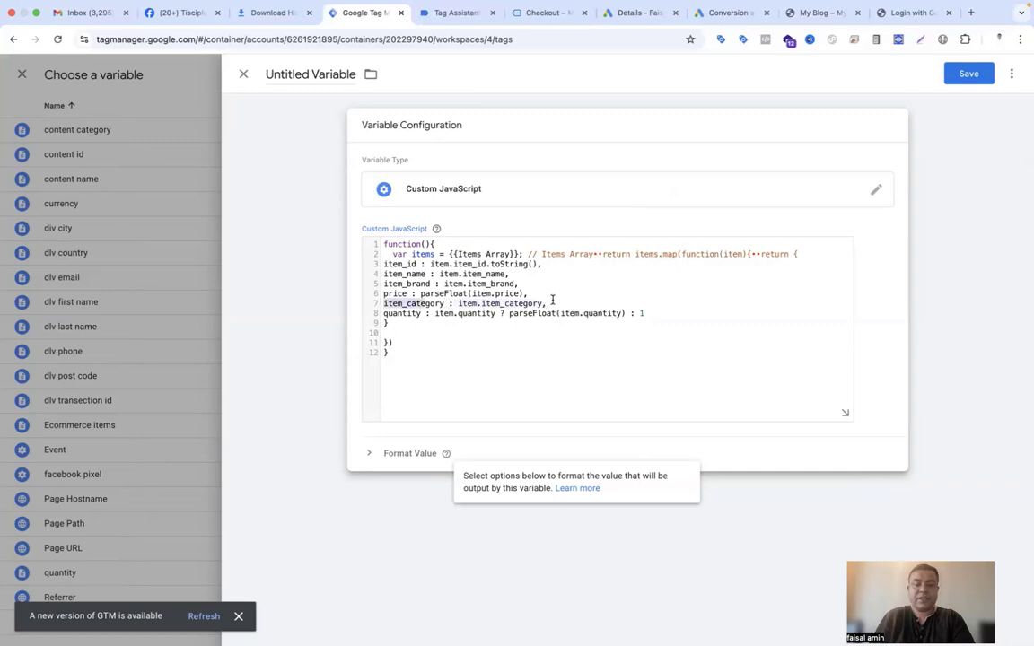
pyautogui.moveTo(553, 300); pyautogui.dragTo(384, 303)
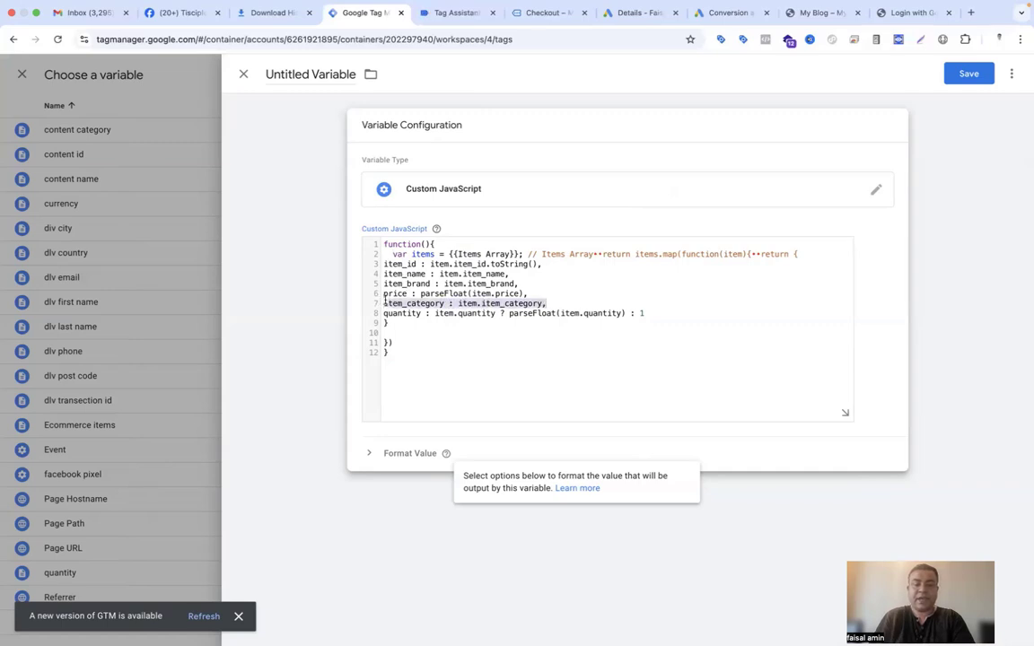
pyautogui.press('BackSpace')
pyautogui.press('BackSpace')
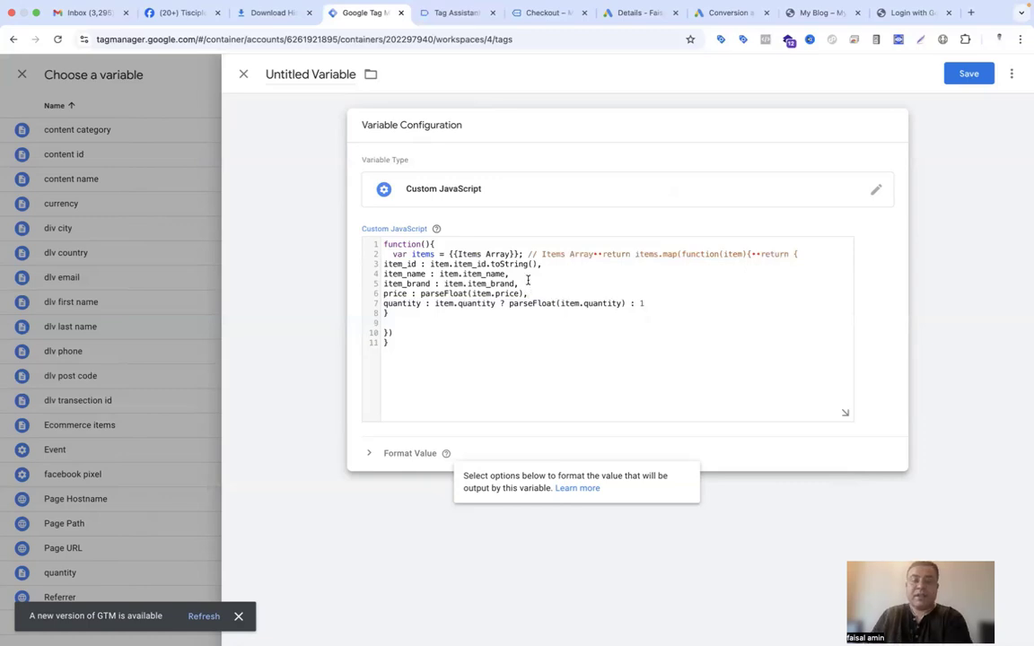
pyautogui.moveTo(510, 274); pyautogui.dragTo(383, 277)
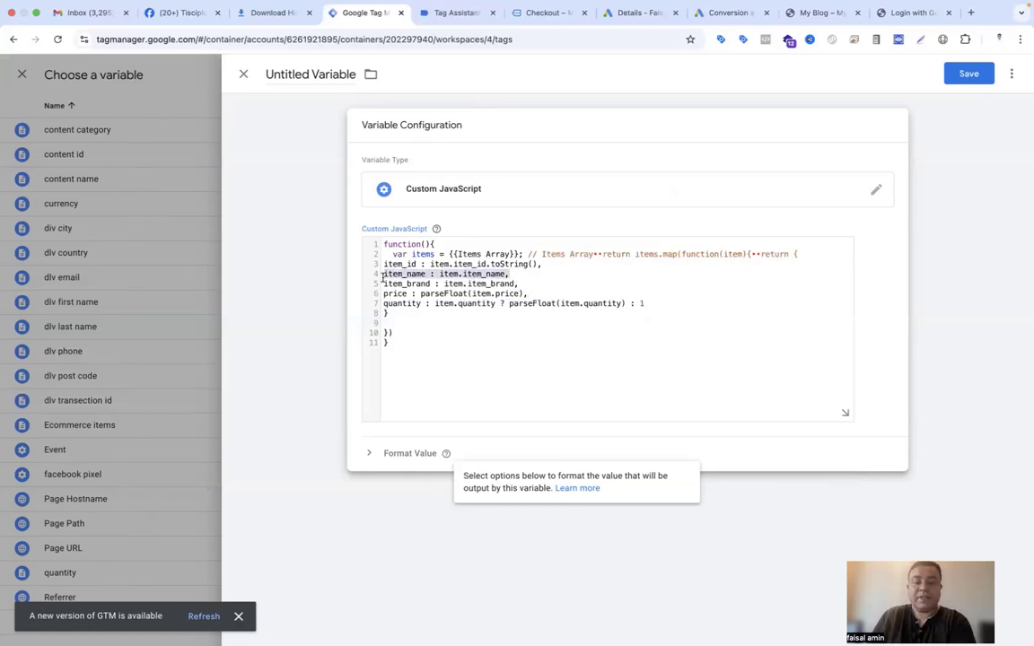
pyautogui.press('BackSpace')
pyautogui.press('BackSpace')
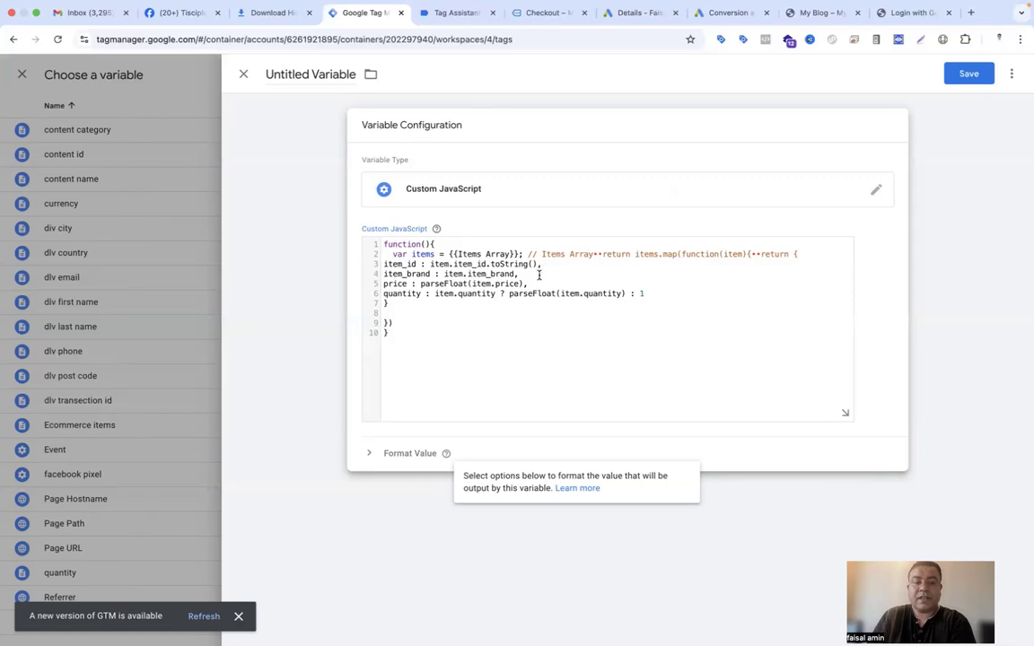
pyautogui.moveTo(538, 276); pyautogui.dragTo(383, 275)
pyautogui.press('BackSpace')
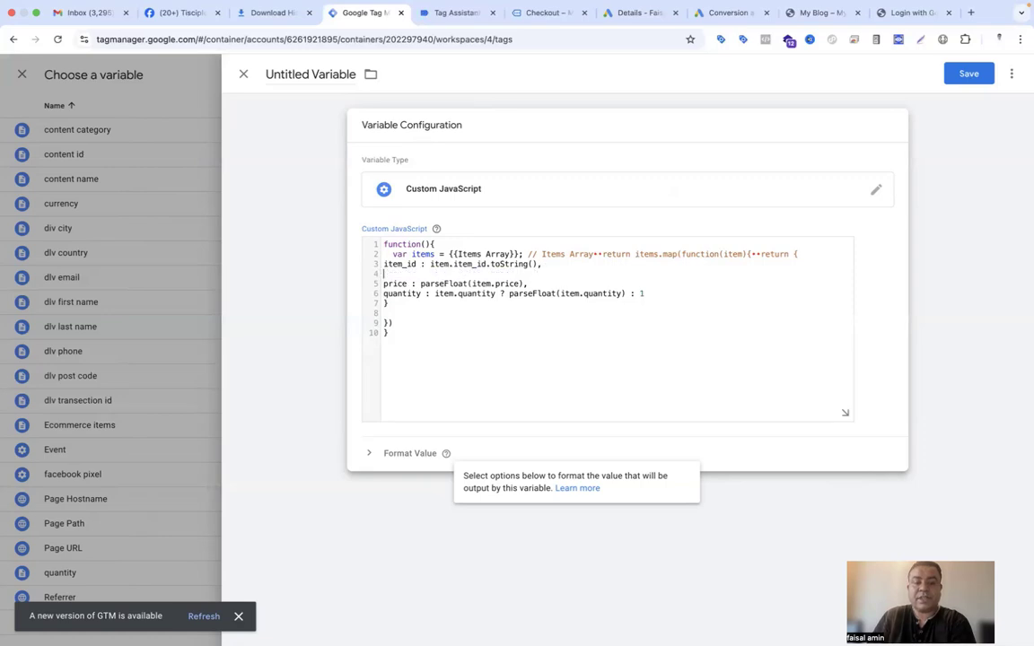
pyautogui.press('BackSpace')
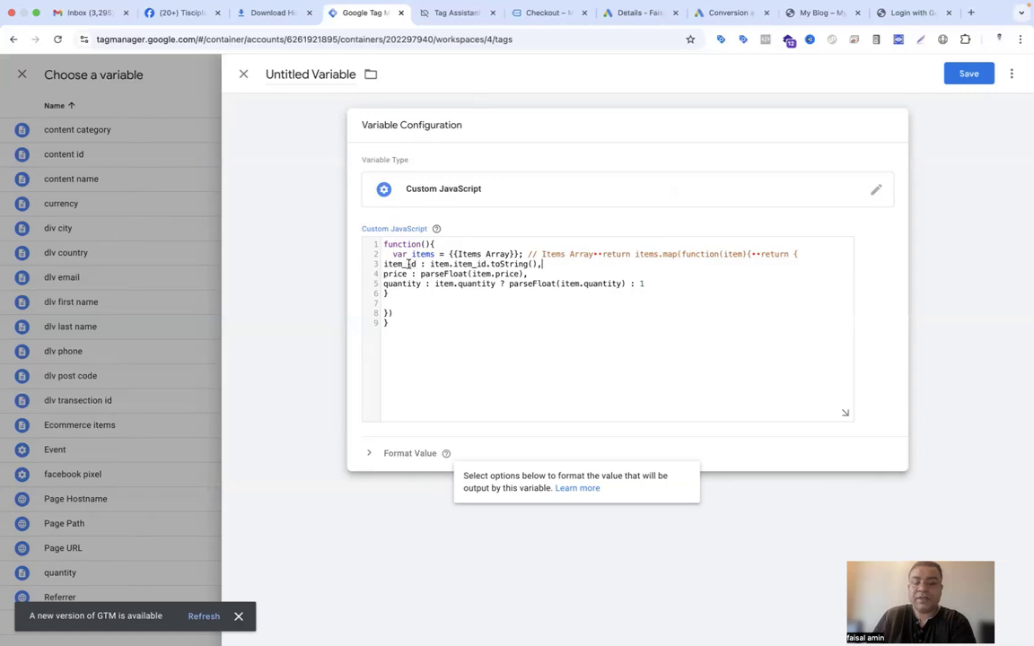
pyautogui.moveTo(416, 264); pyautogui.dragTo(389, 264)
pyautogui.press('BackSpace')
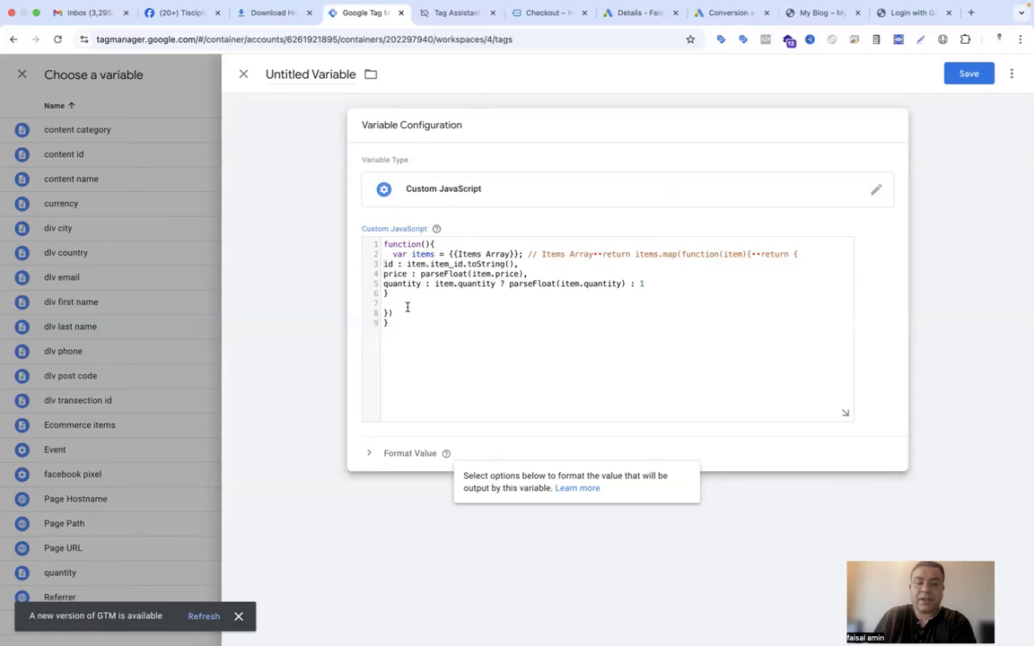
# Replace the {{Items Array}} reference in the code's items declaration with the {{Ecommerce items}} variable
pyautogui.moveTo(518, 254); pyautogui.dragTo(452, 253)
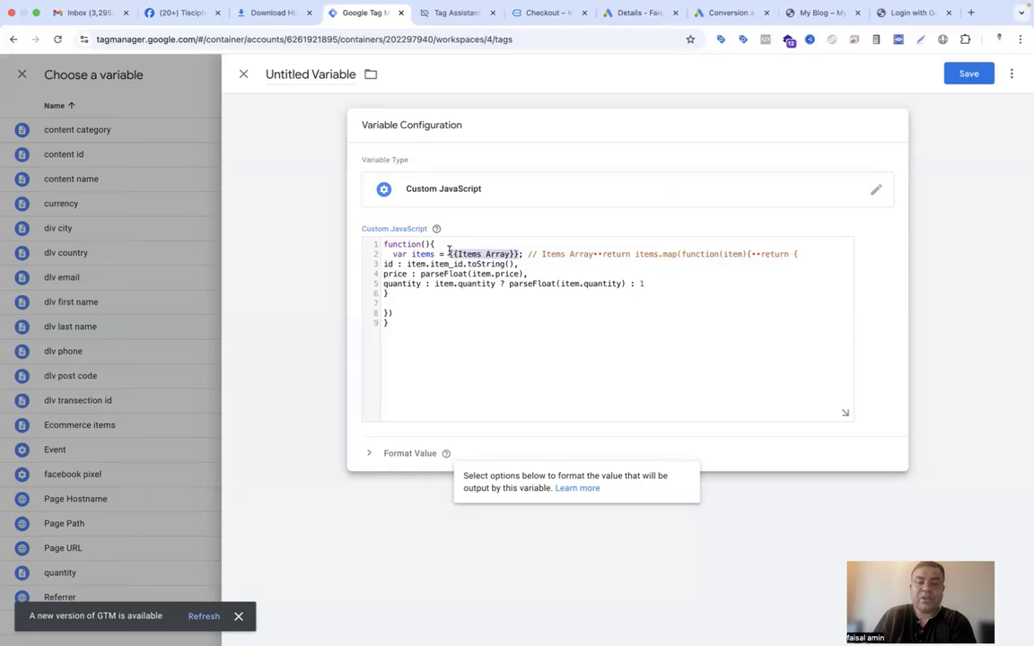
pyautogui.press('BackSpace')
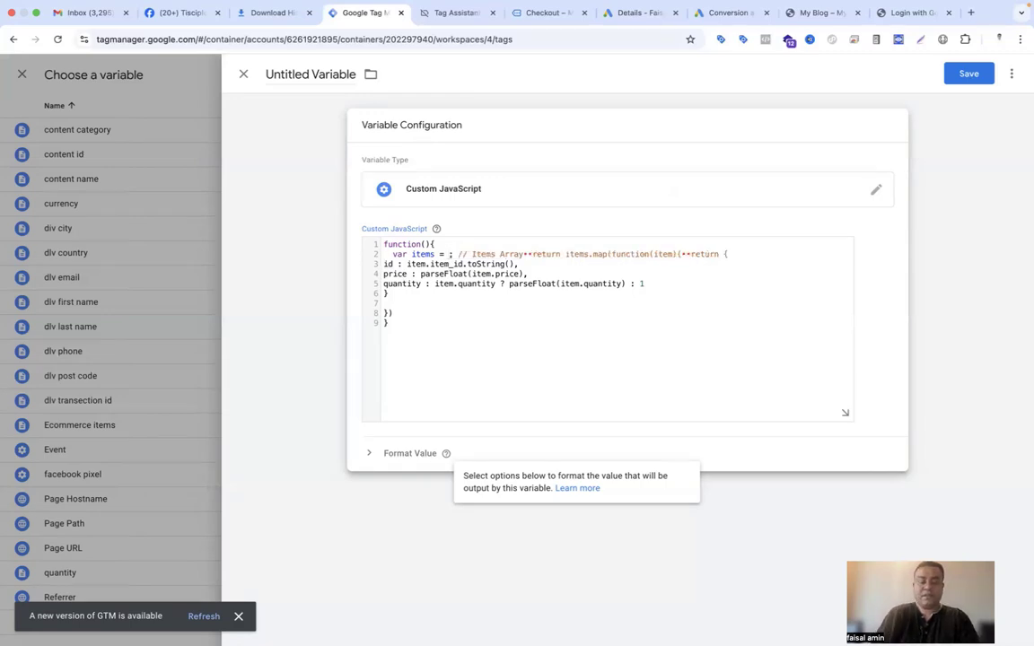
pyautogui.write('{')
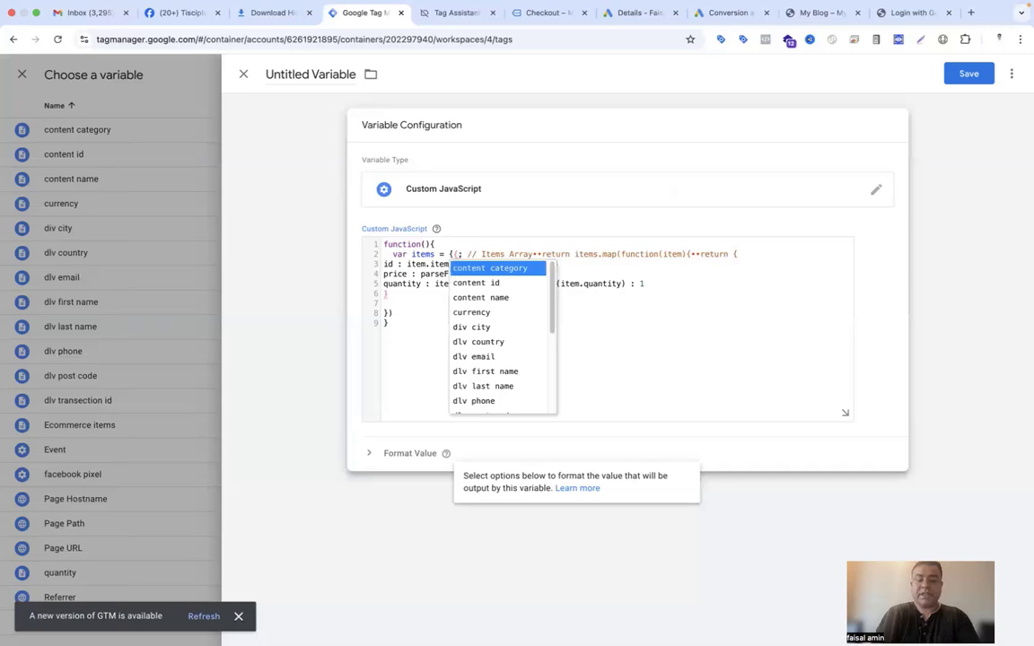
pyautogui.write('ec')
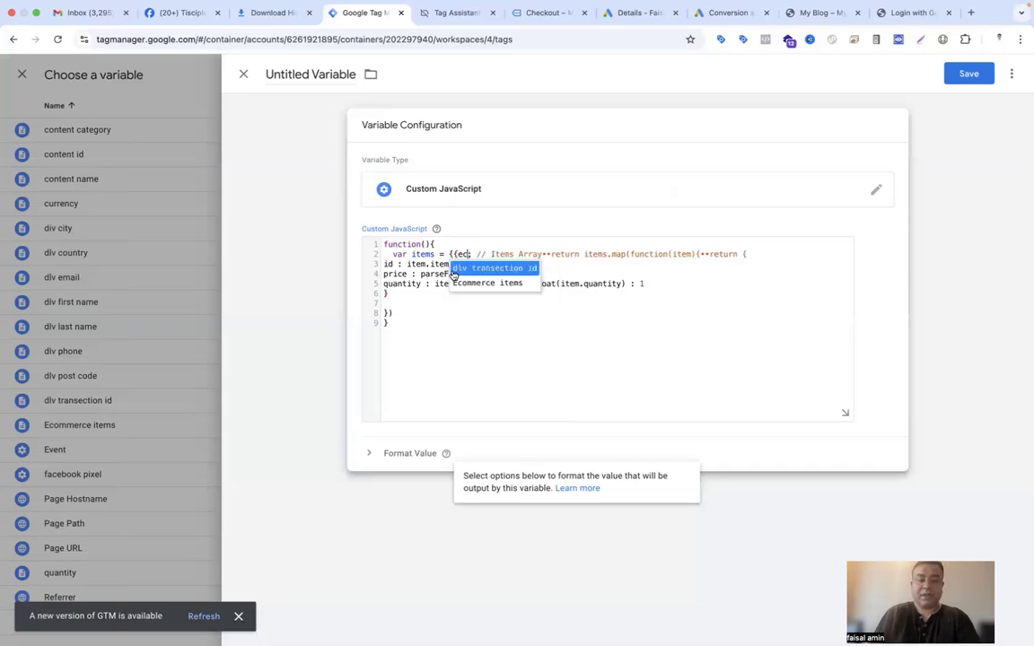
pyautogui.click(463, 285)
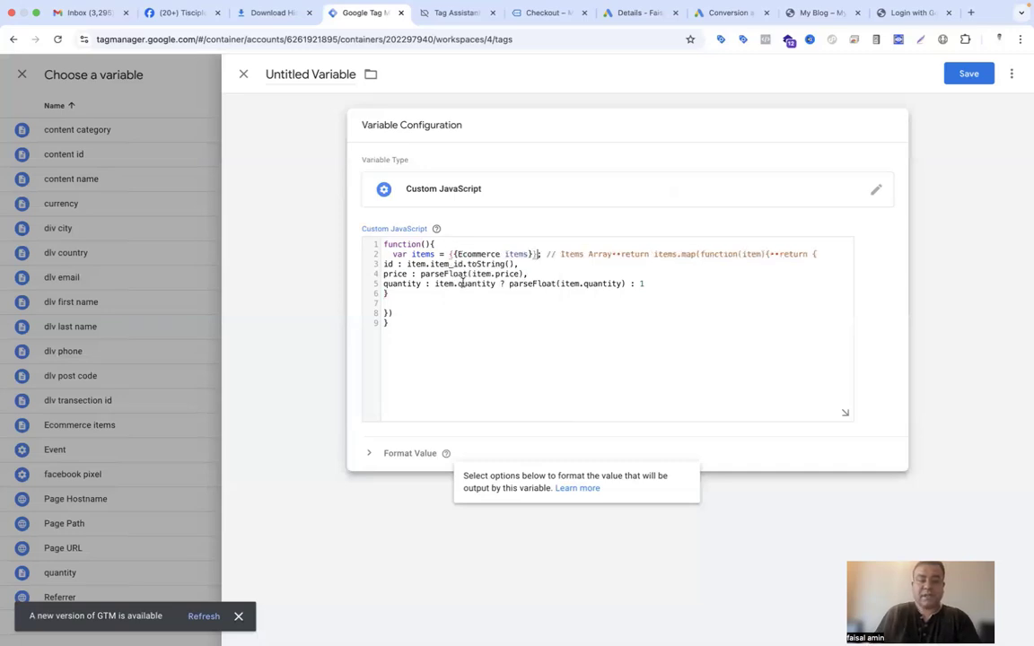
# Name the Custom JavaScript variable "items Array Modified" and save it into the tag's Items field
pyautogui.click(305, 79)
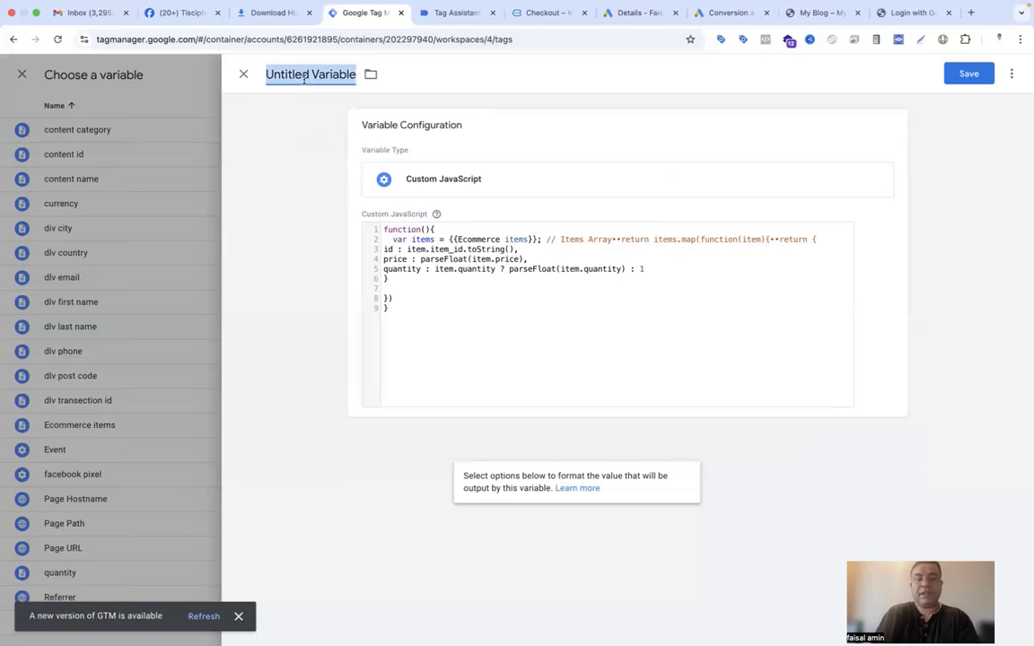
pyautogui.write('items Arra')
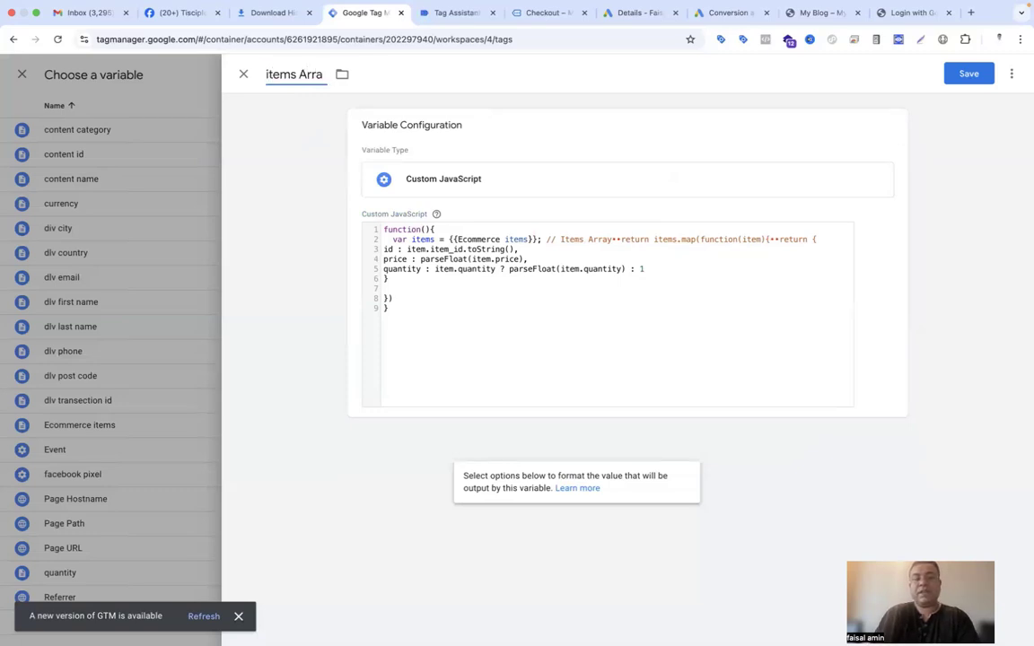
pyautogui.write('y Modified')
pyautogui.click(949, 82)
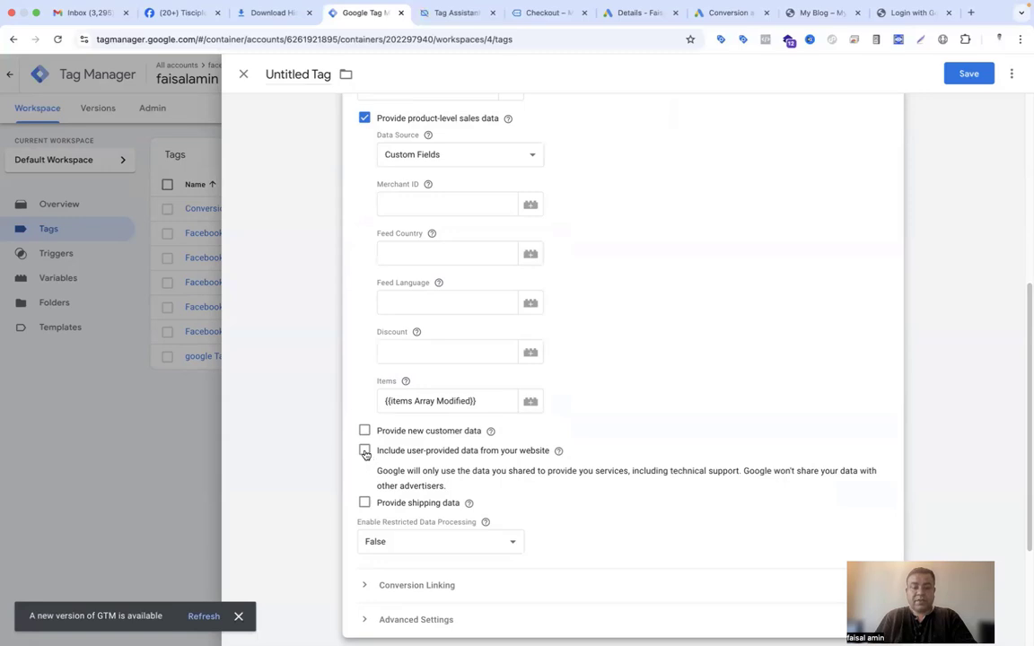
# Include user-provided data from the website in the tag and start a new user-provided data variable for it
pyautogui.click(364, 451)
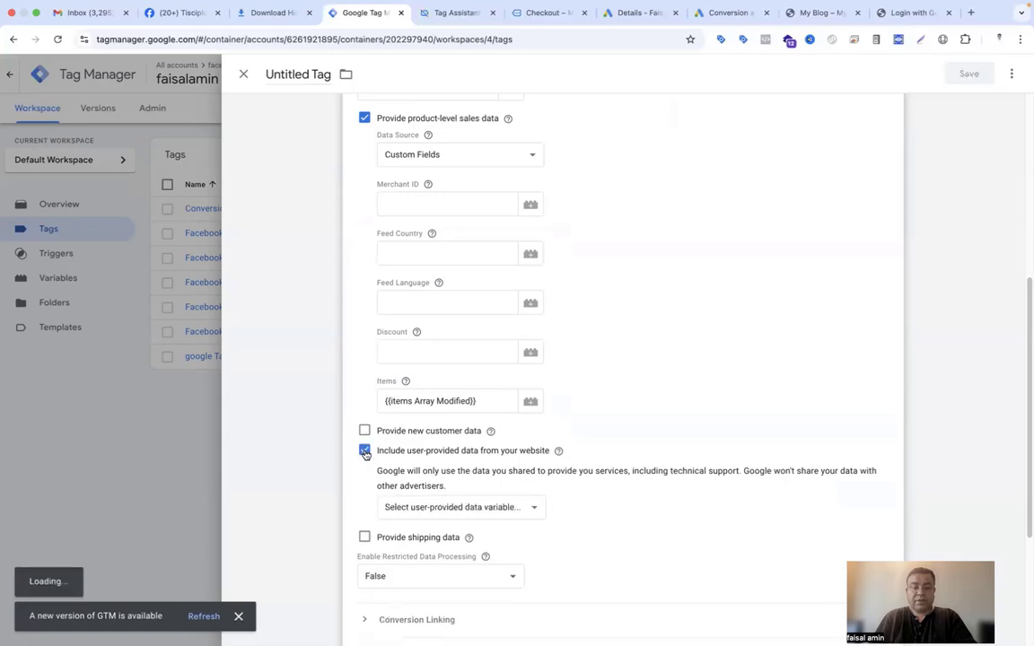
pyautogui.click(517, 512)
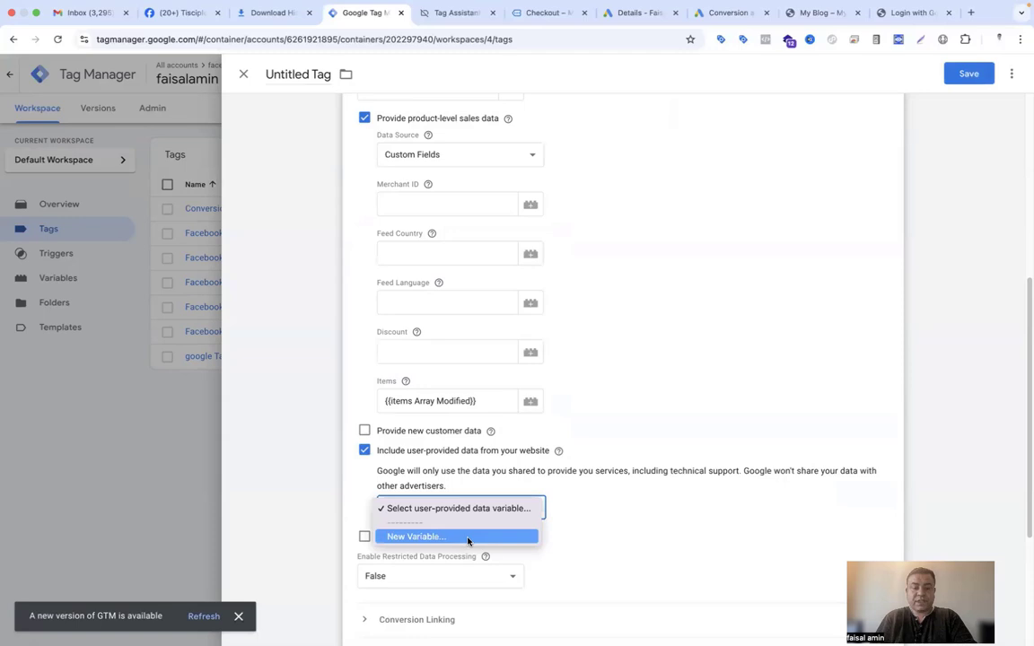
pyautogui.click(468, 538)
# Map Email to {{dlv email}}, Phone to {{dlv phone}}, First Name to {{dlv first name}} and Last Name to {{dlv last name}}
pyautogui.click(525, 331)
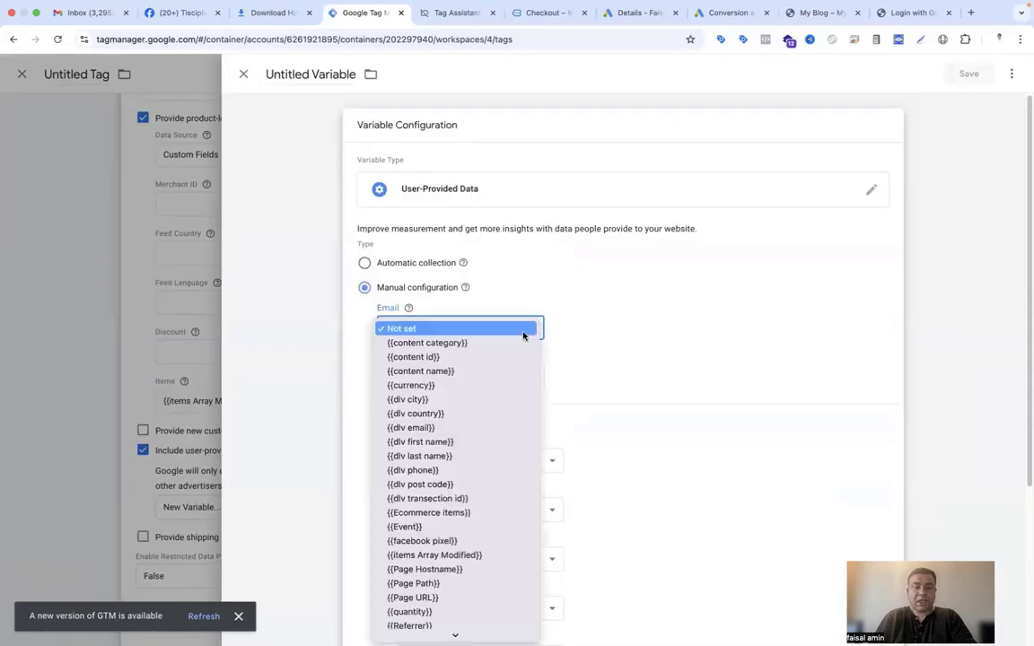
pyautogui.click(463, 428)
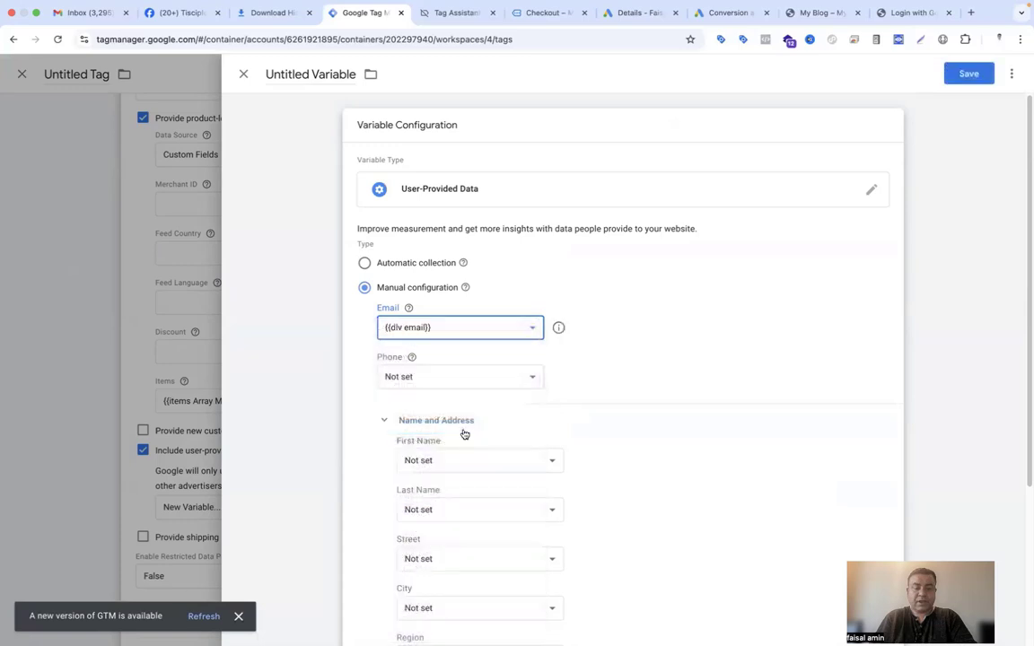
pyautogui.click(476, 380)
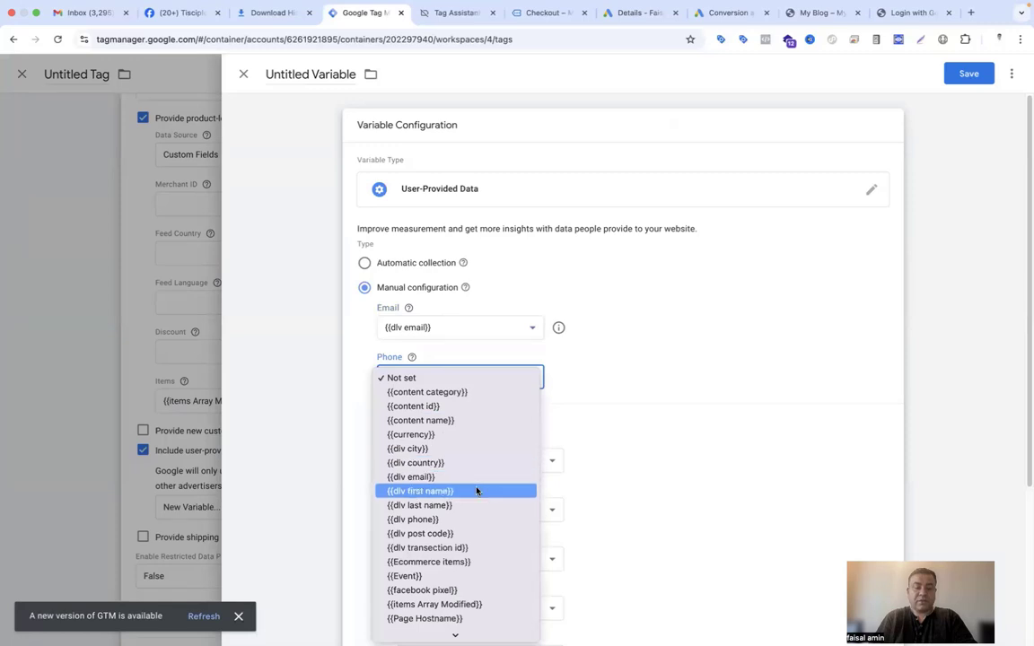
pyautogui.click(464, 519)
pyautogui.click(459, 462)
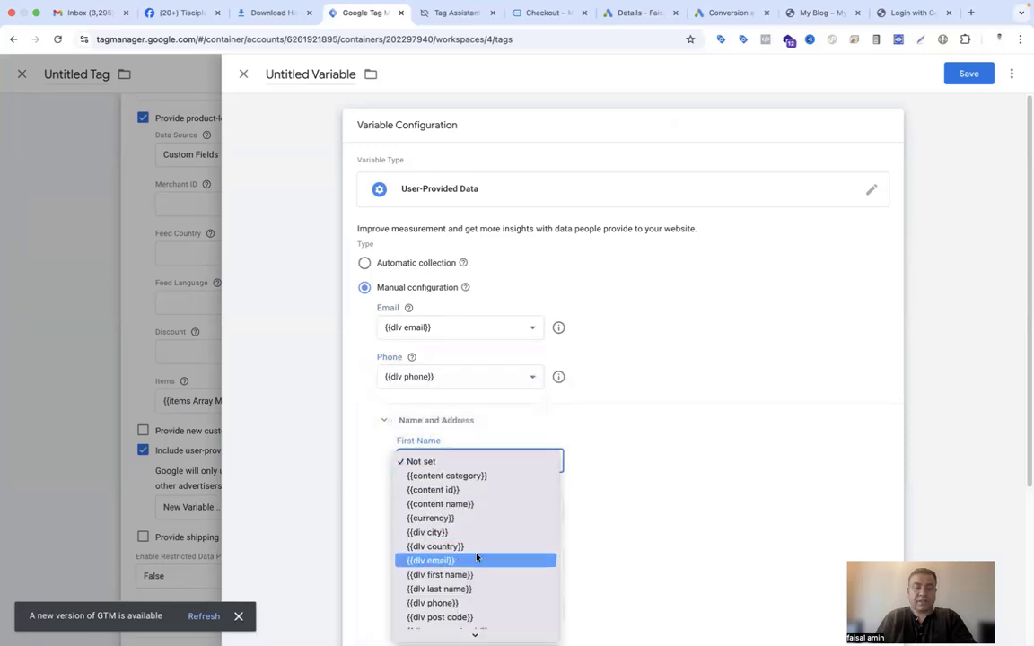
pyautogui.click(468, 578)
pyautogui.click(466, 510)
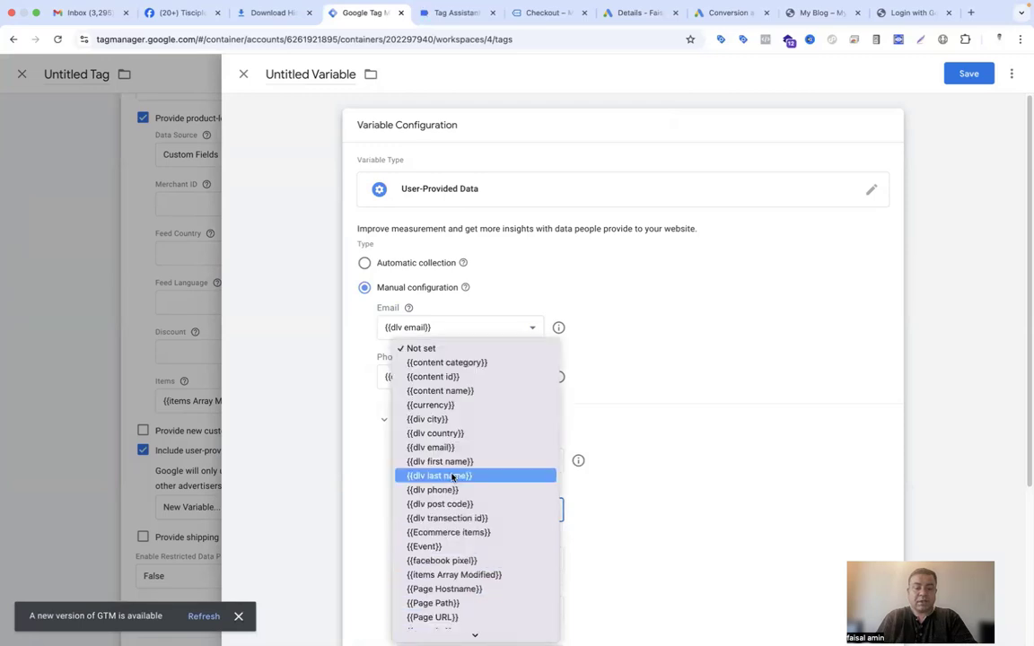
pyautogui.click(457, 475)
# Set both the City and Region fields of the user-provided data variable to {{div city}}
pyautogui.scroll(-2, 466, 476)
pyautogui.click(538, 478)
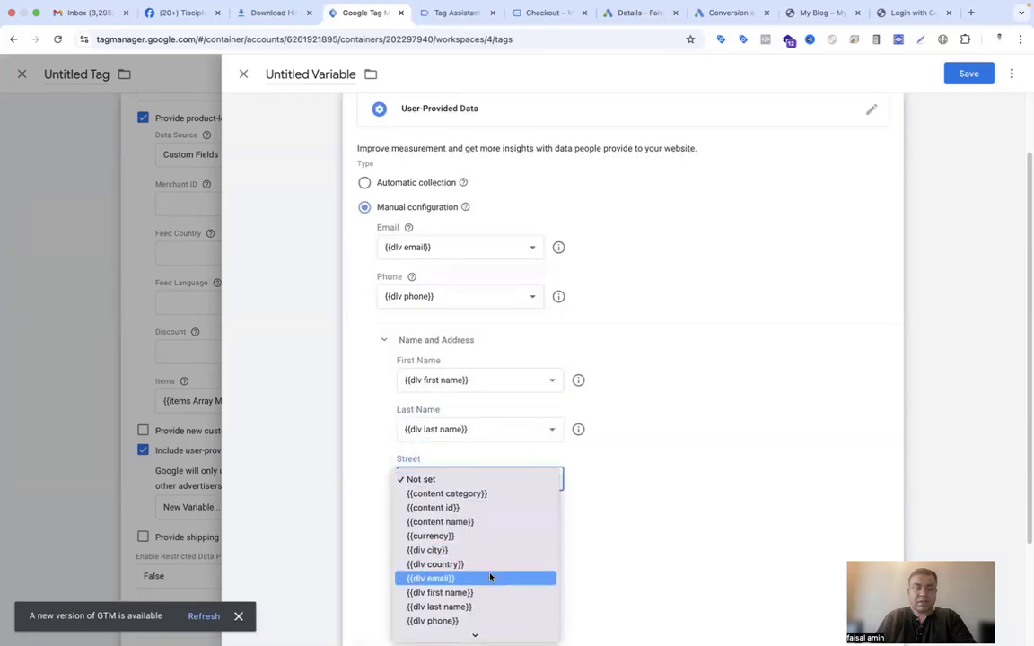
pyautogui.click(621, 556)
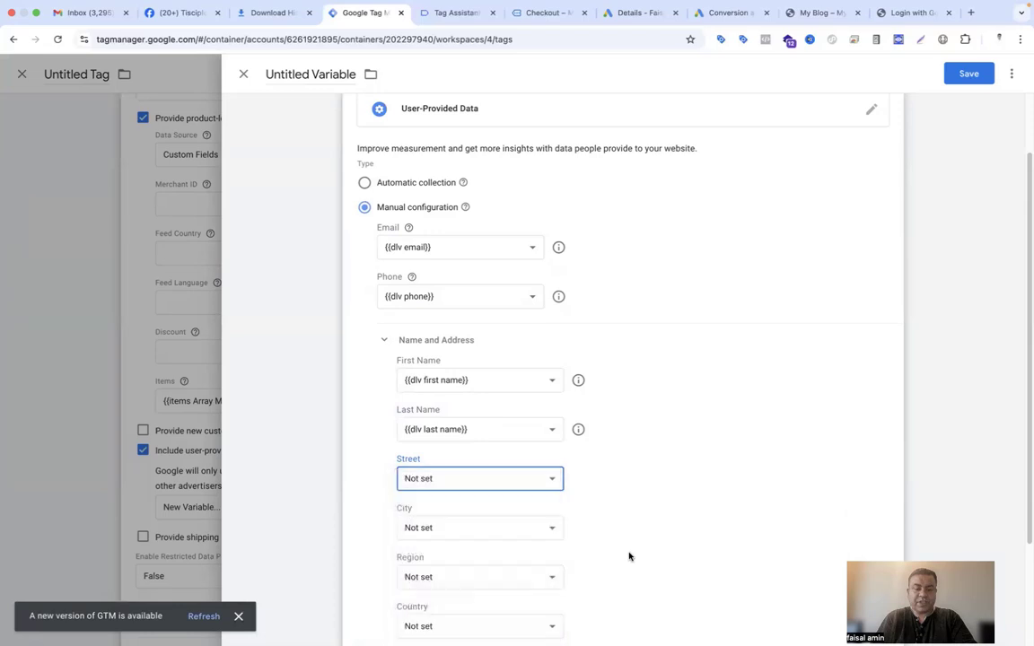
pyautogui.click(544, 533)
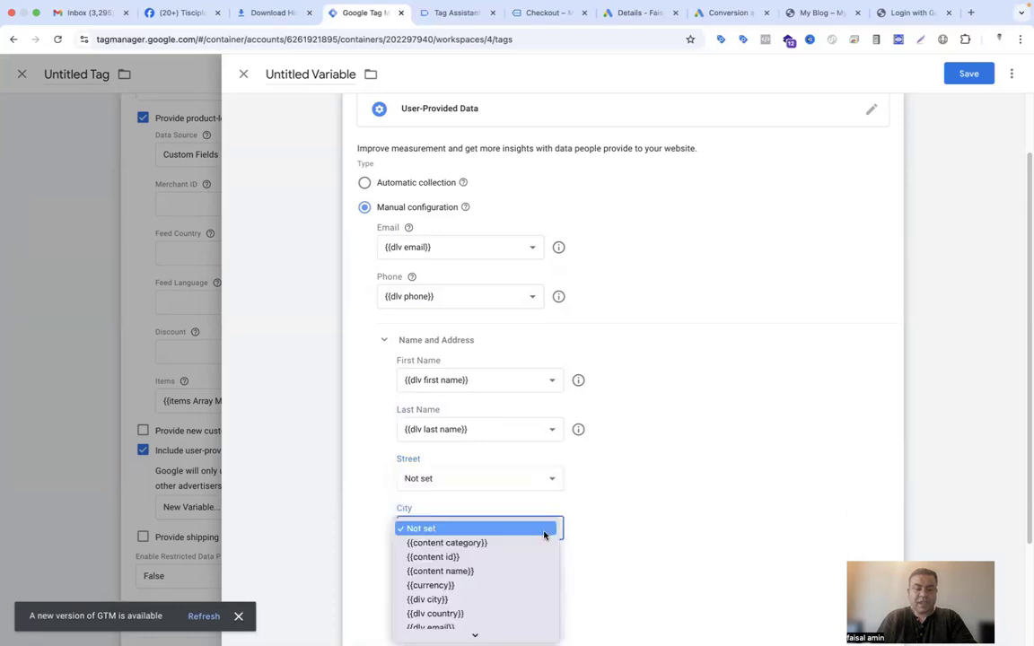
pyautogui.click(511, 598)
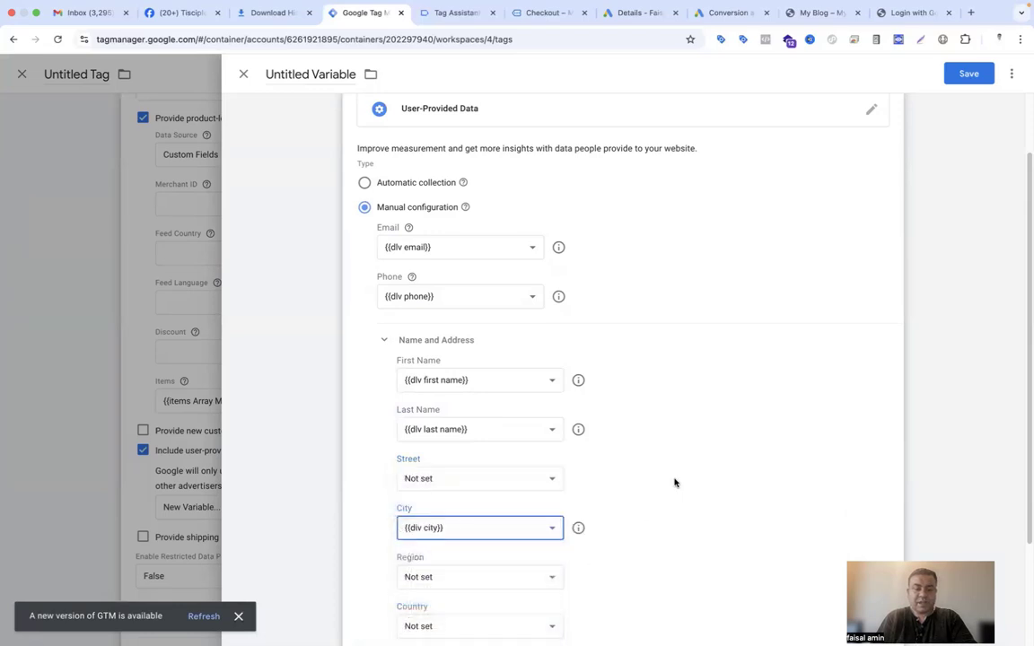
pyautogui.scroll(-3, 674, 480)
pyautogui.click(552, 447)
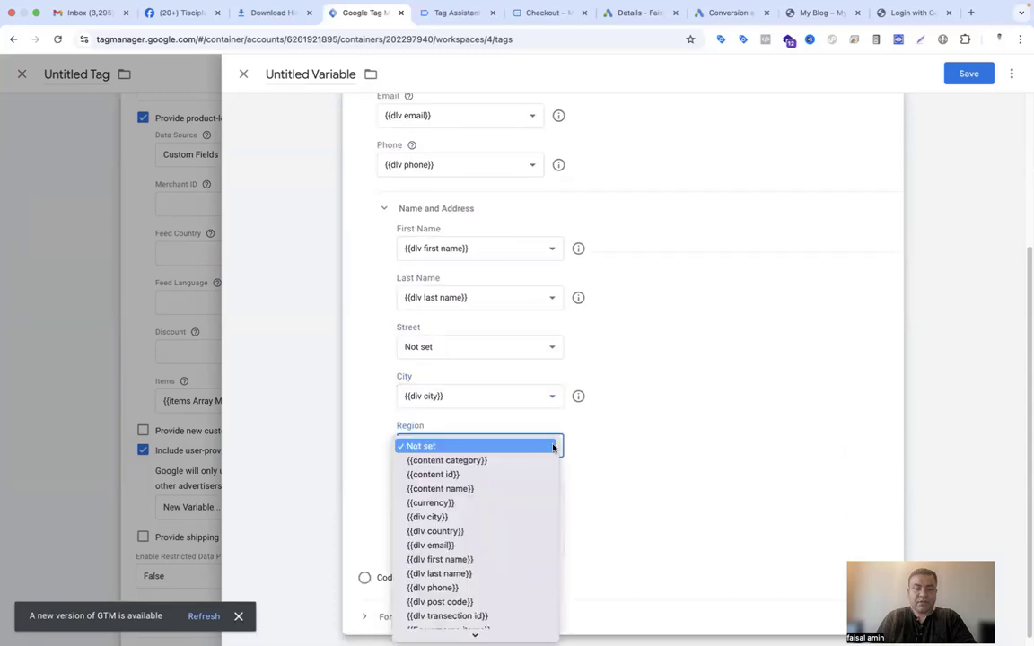
pyautogui.scroll(-1, 523, 568)
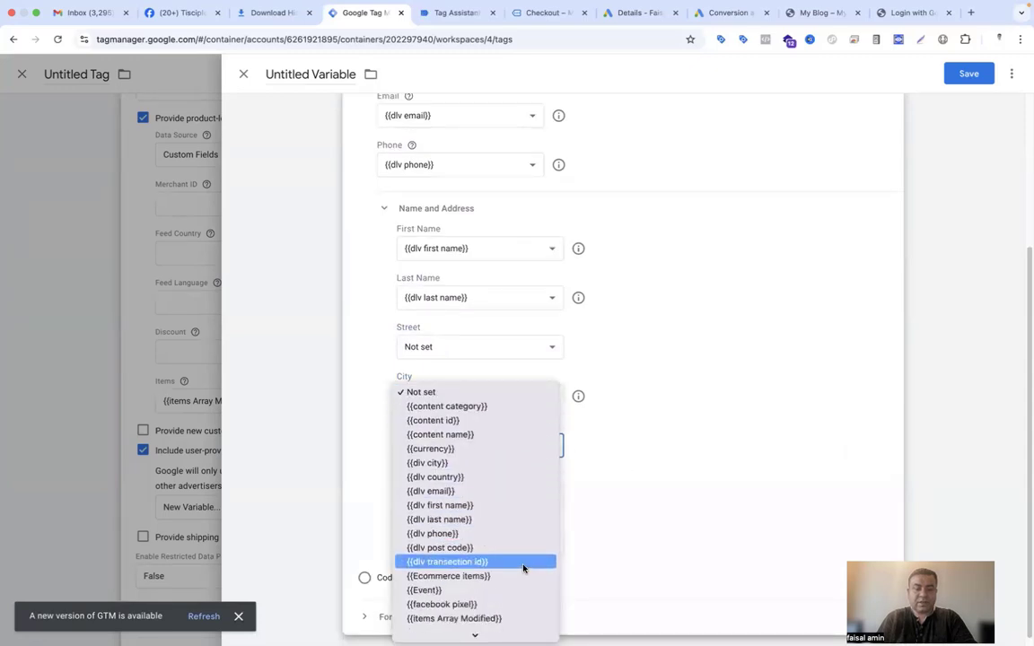
pyautogui.click(525, 509)
# Set the Country field to {{dlv country}} and the Postal Code field to {{dlv post code}}
pyautogui.click(528, 501)
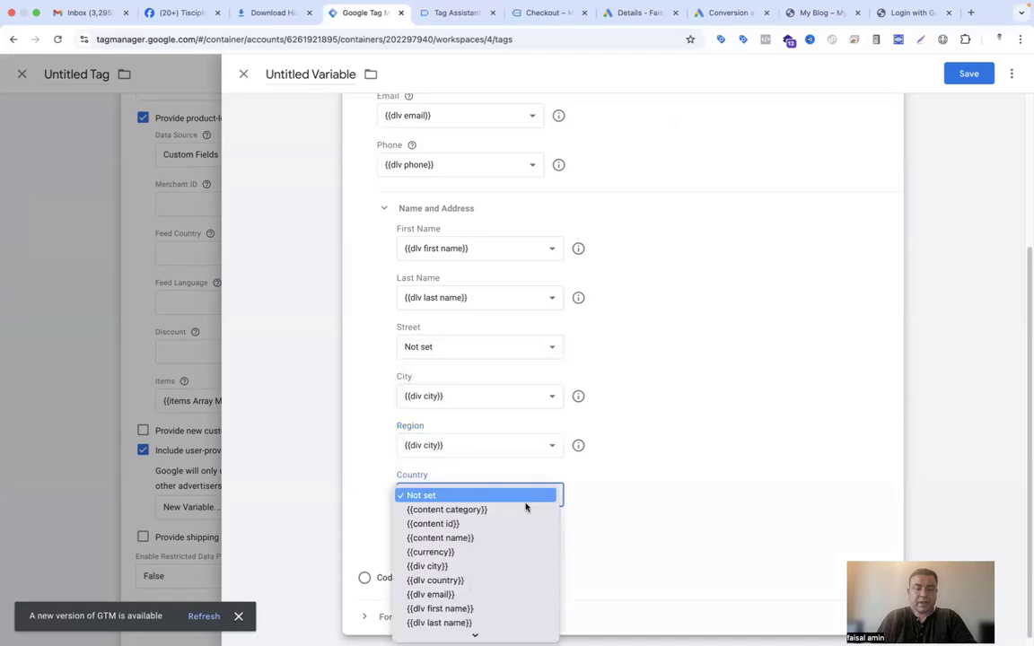
pyautogui.scroll(-1, 503, 599)
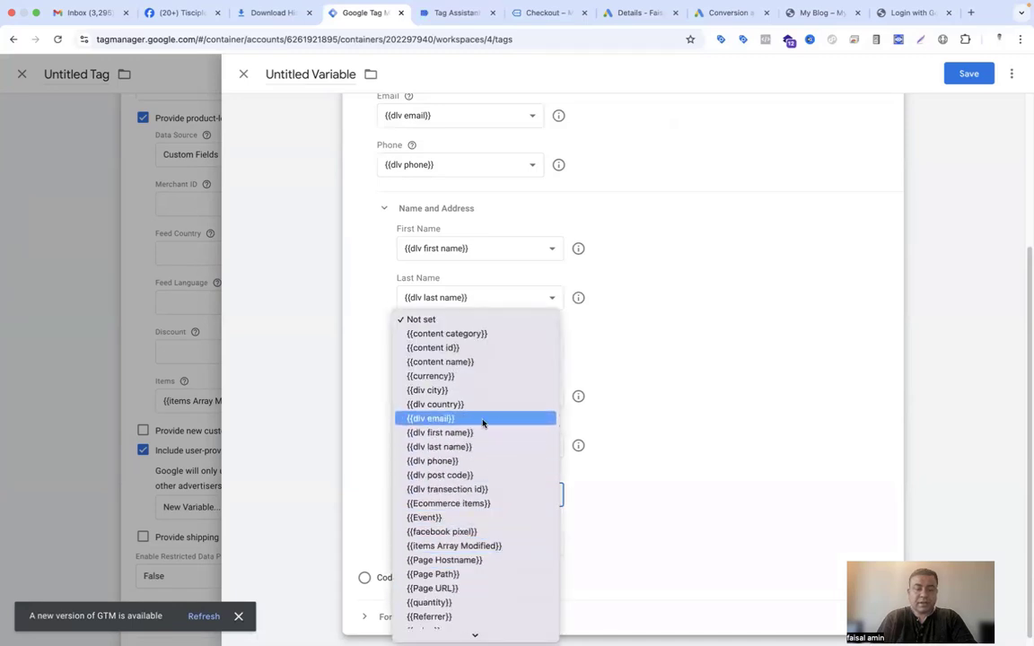
pyautogui.click(497, 514)
pyautogui.click(540, 545)
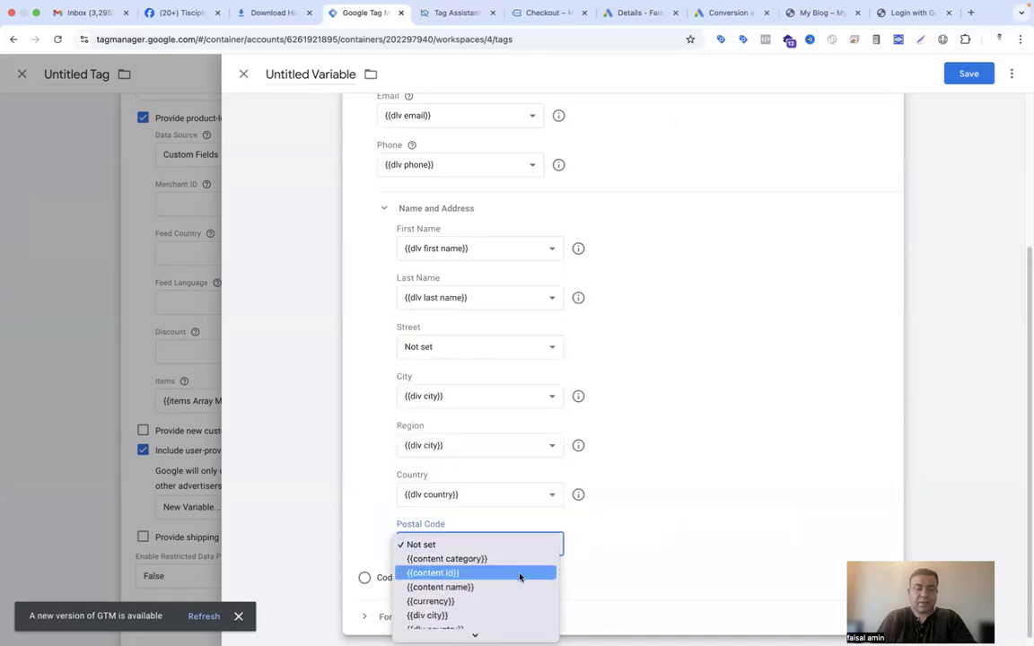
pyautogui.scroll(-1, 520, 578)
pyautogui.click(518, 604)
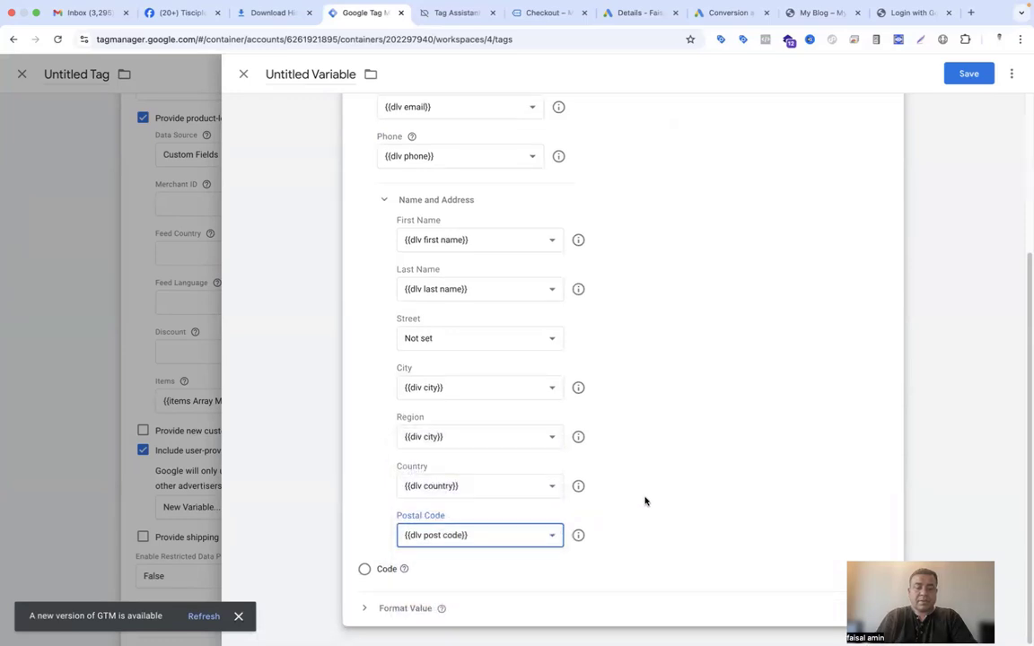
# Save the user-provided data variable under its suggested name and return to the conversion tag
pyautogui.scroll(3, 668, 333)
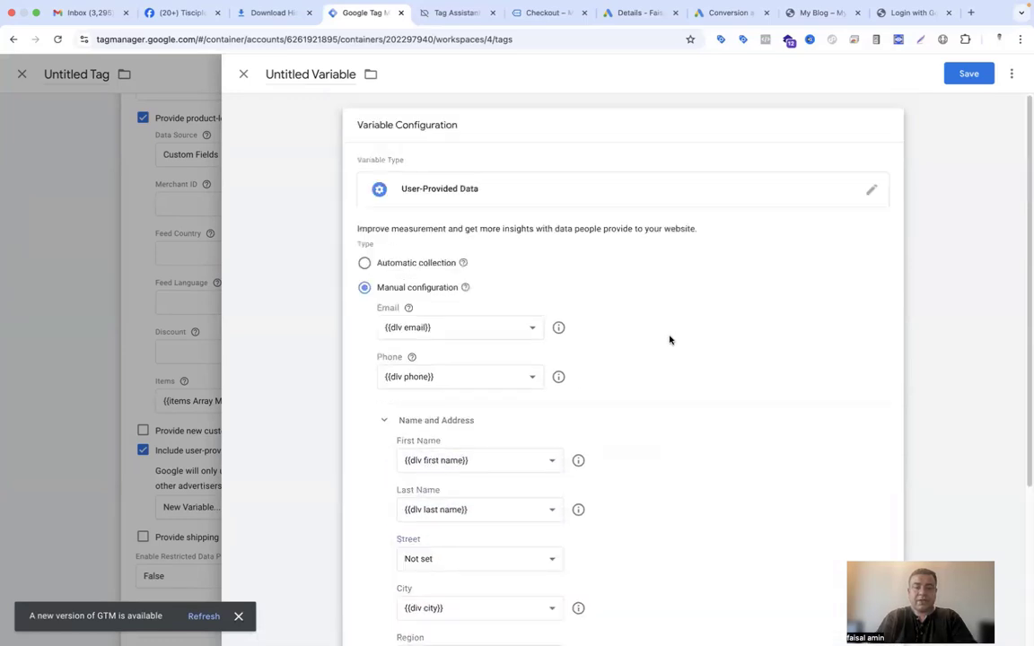
pyautogui.click(965, 81)
pyautogui.click(615, 257)
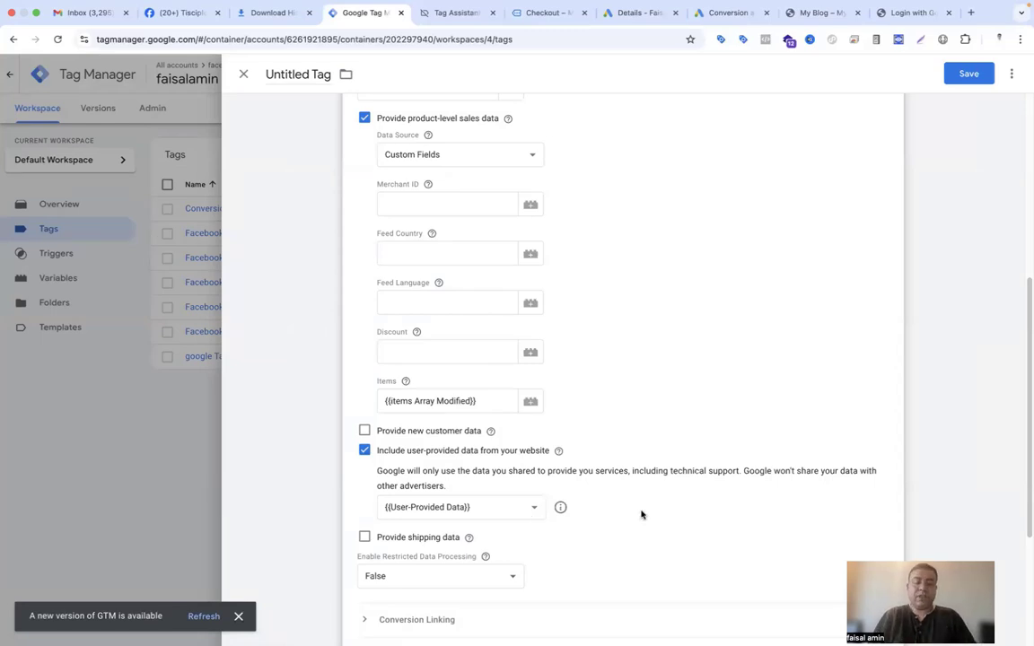
# Review the Event - Purchase trigger's configuration and assign it as the conversion tag's firing trigger
pyautogui.scroll(-3, 543, 478)
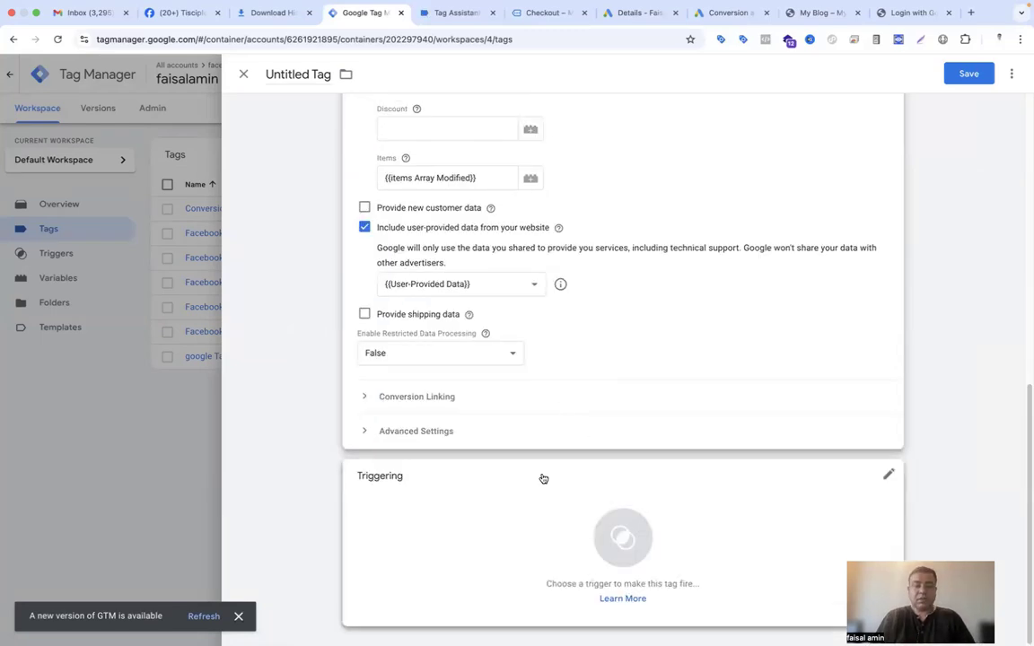
pyautogui.click(623, 536)
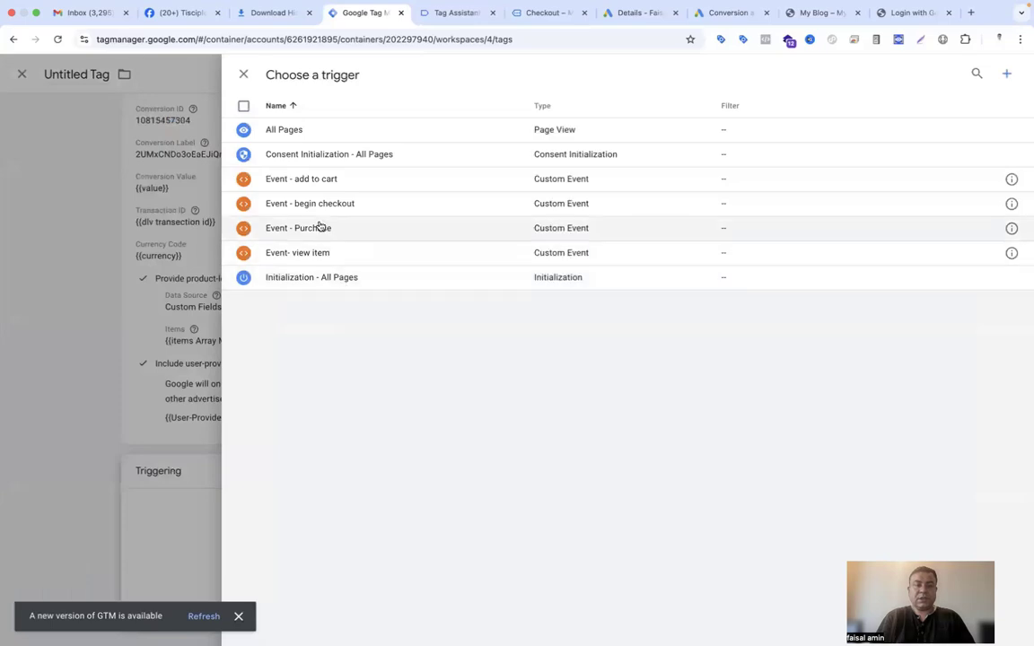
pyautogui.click(1011, 228)
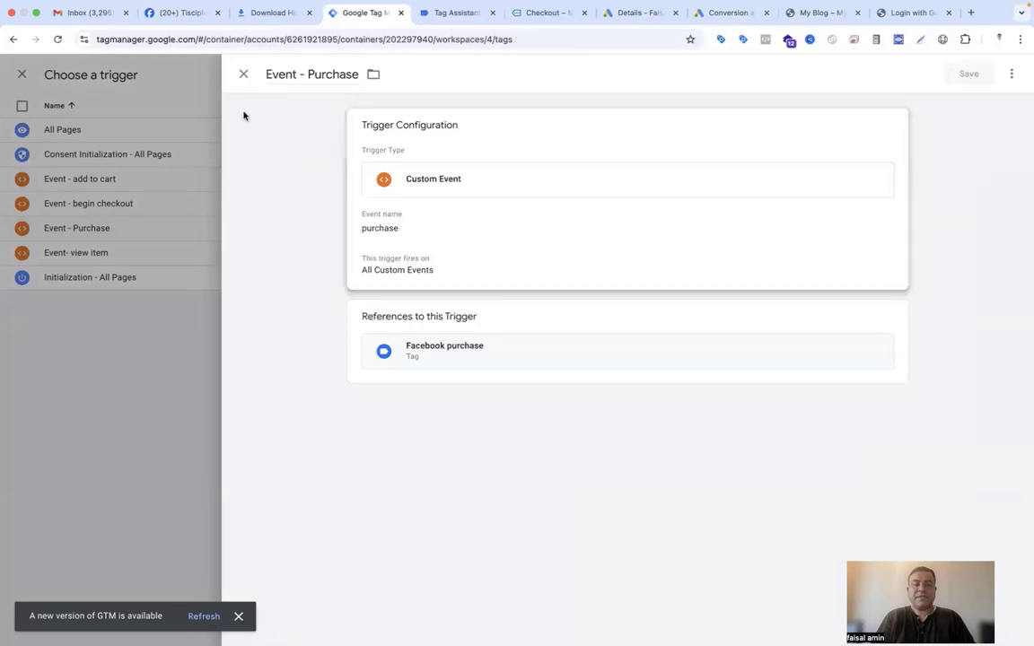
pyautogui.click(243, 74)
pyautogui.click(320, 233)
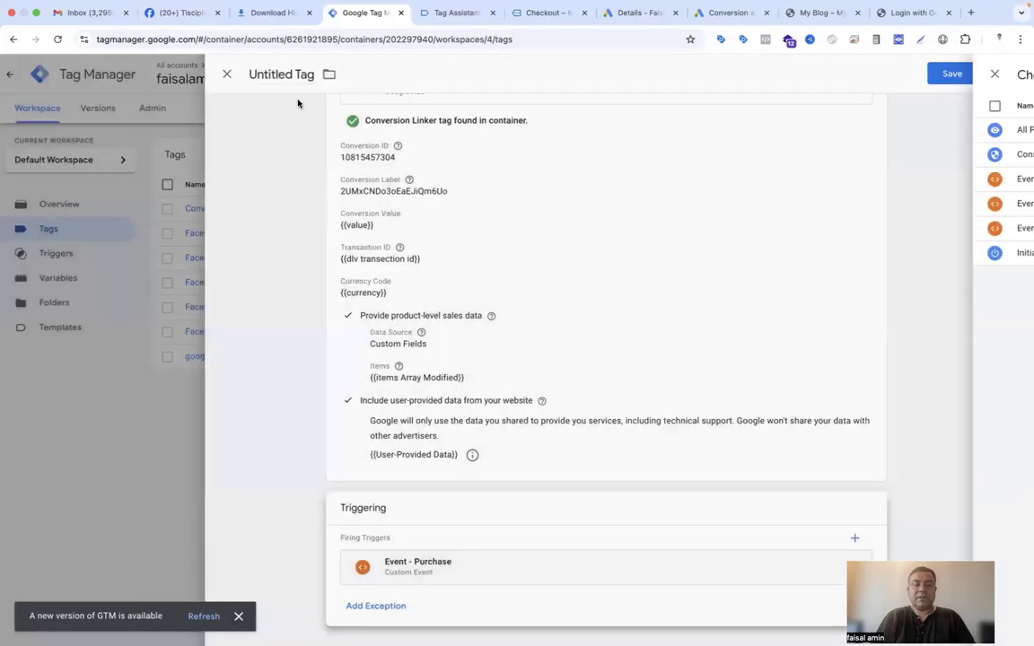
# Name the tag "Google Ads Conversion Tracking For Purchase" and save it
pyautogui.click(302, 74)
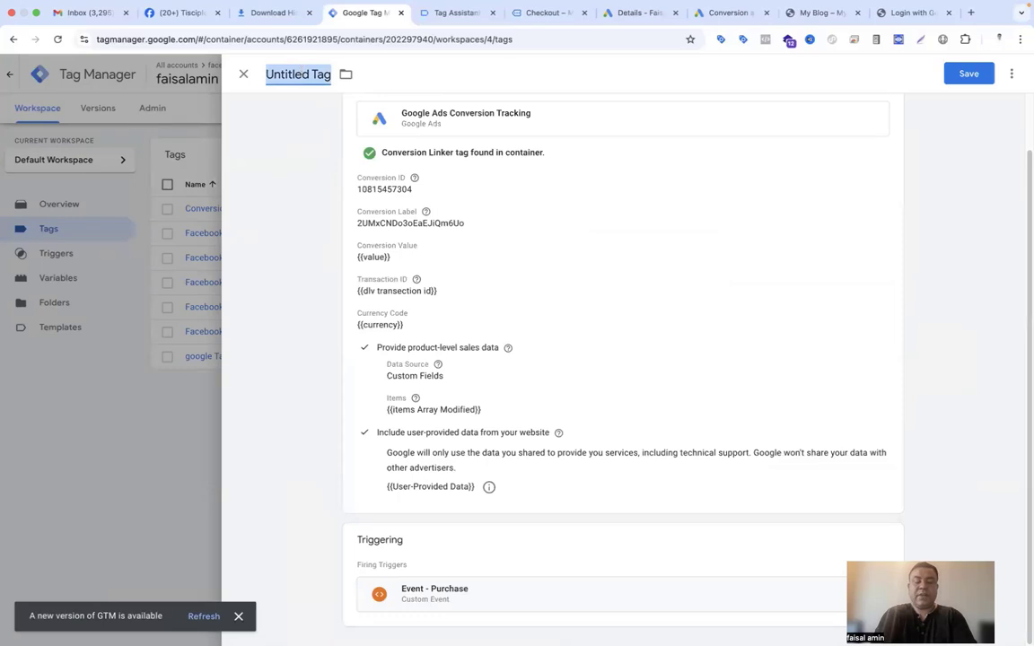
pyautogui.write('Google Ads Co')
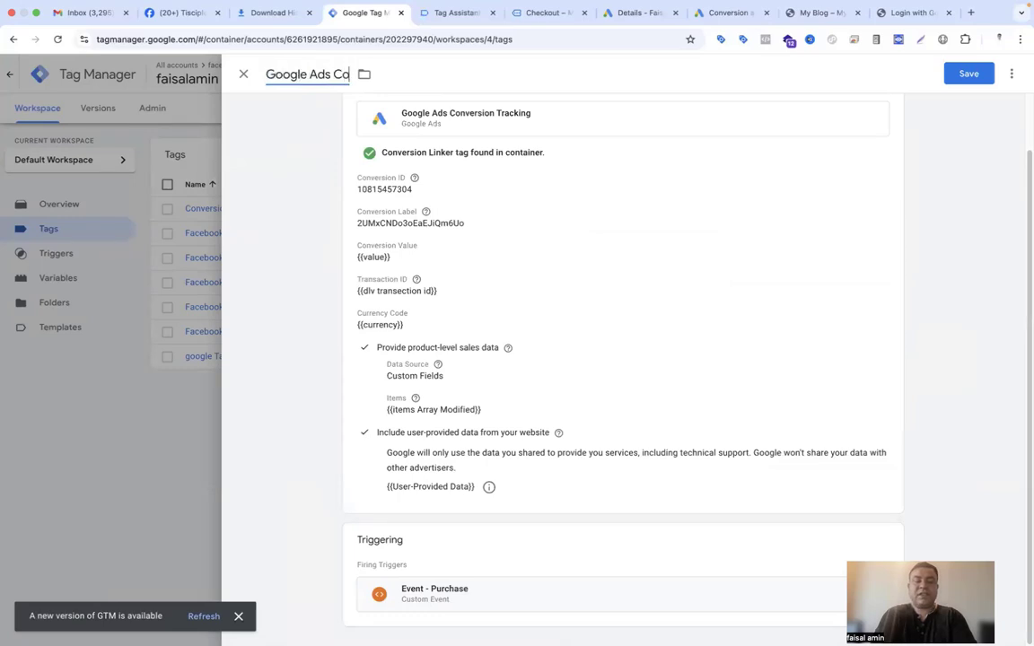
pyautogui.write('nversion Tra')
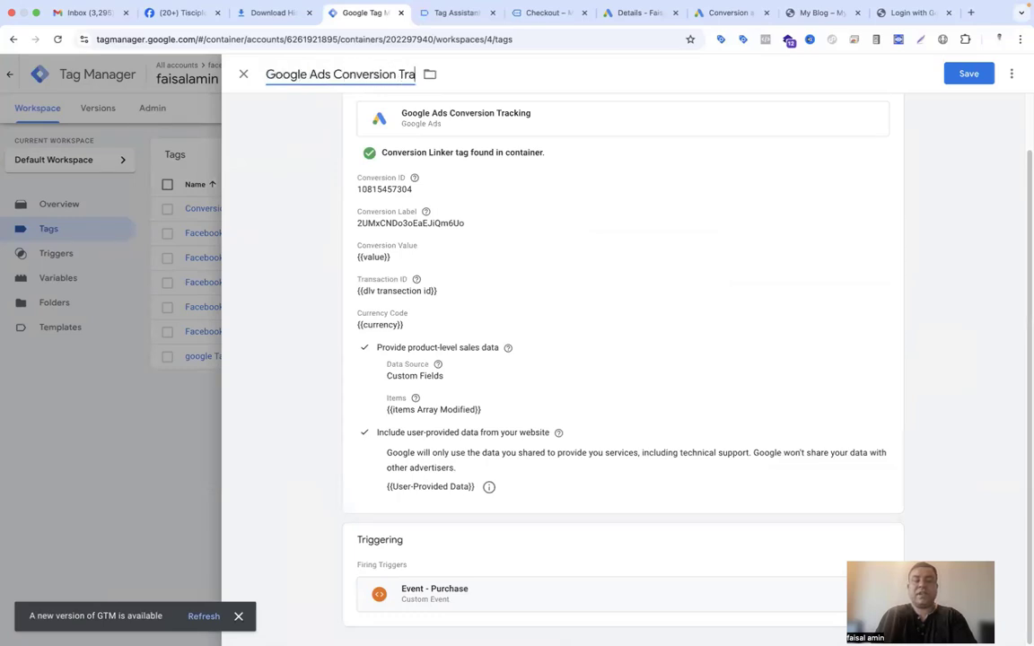
pyautogui.write('cking For')
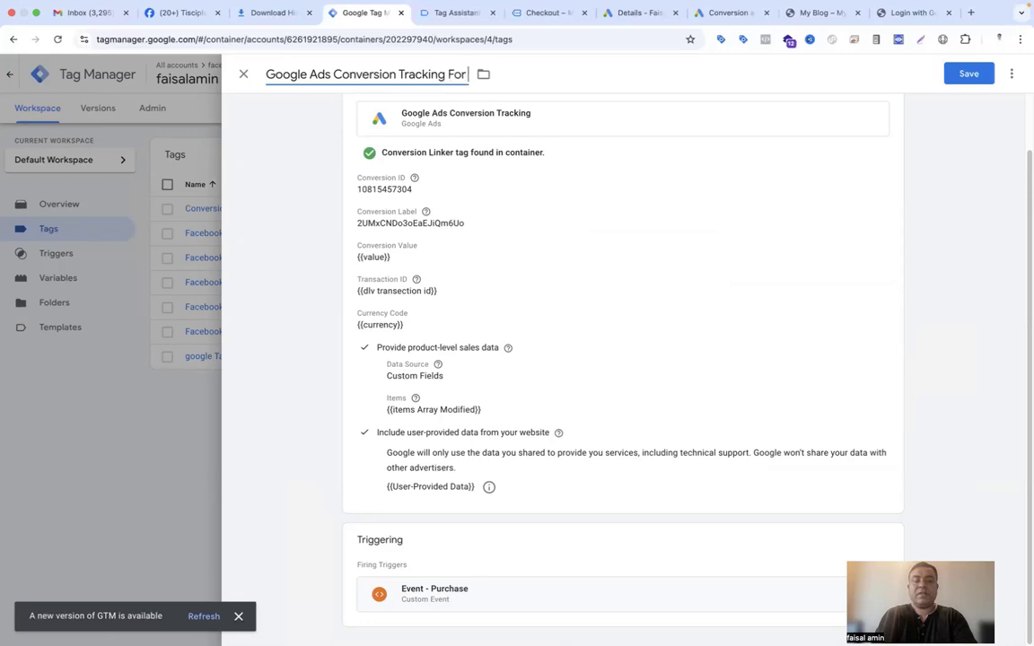
pyautogui.write(' Purchase')
pyautogui.click(969, 74)
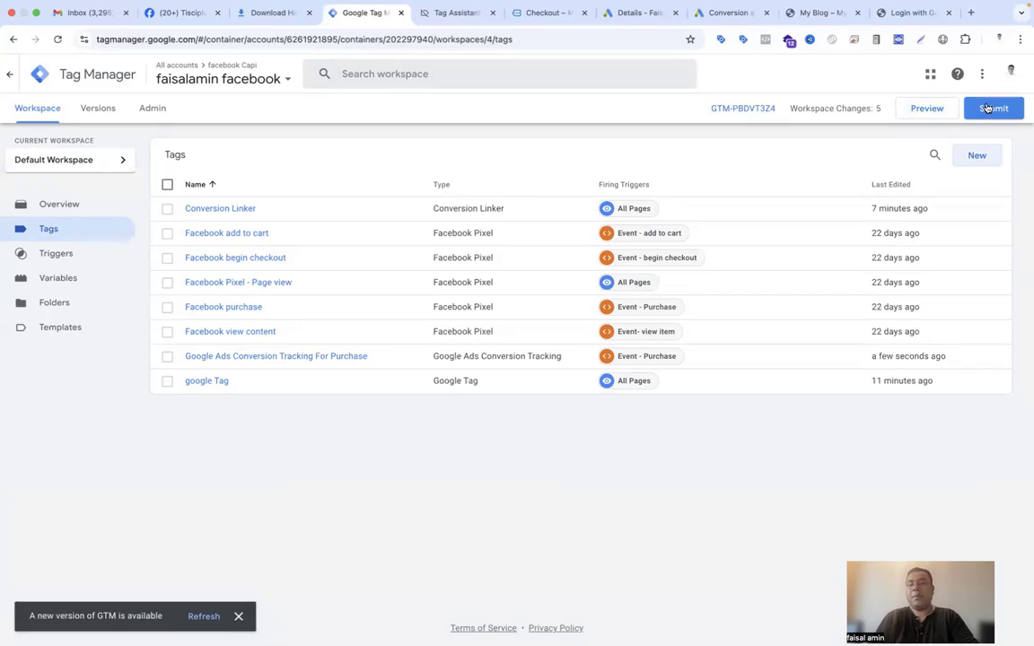
# Preview the container on the bicycle store and add one Kryo X26 MTB – Model Y to the cart
pyautogui.click(941, 111)
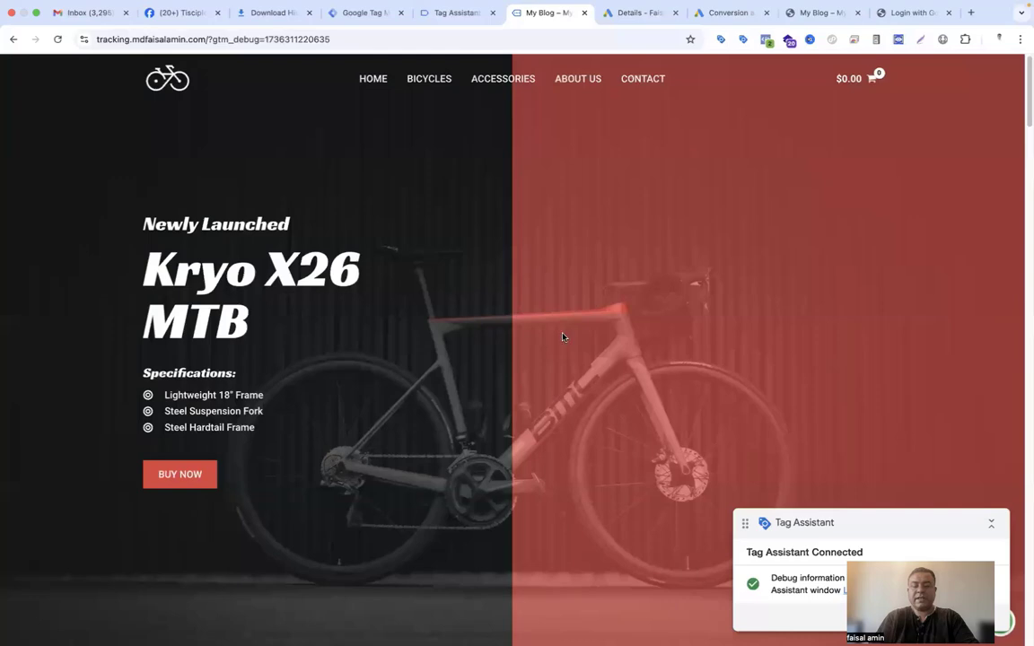
pyautogui.scroll(-7, 561, 337)
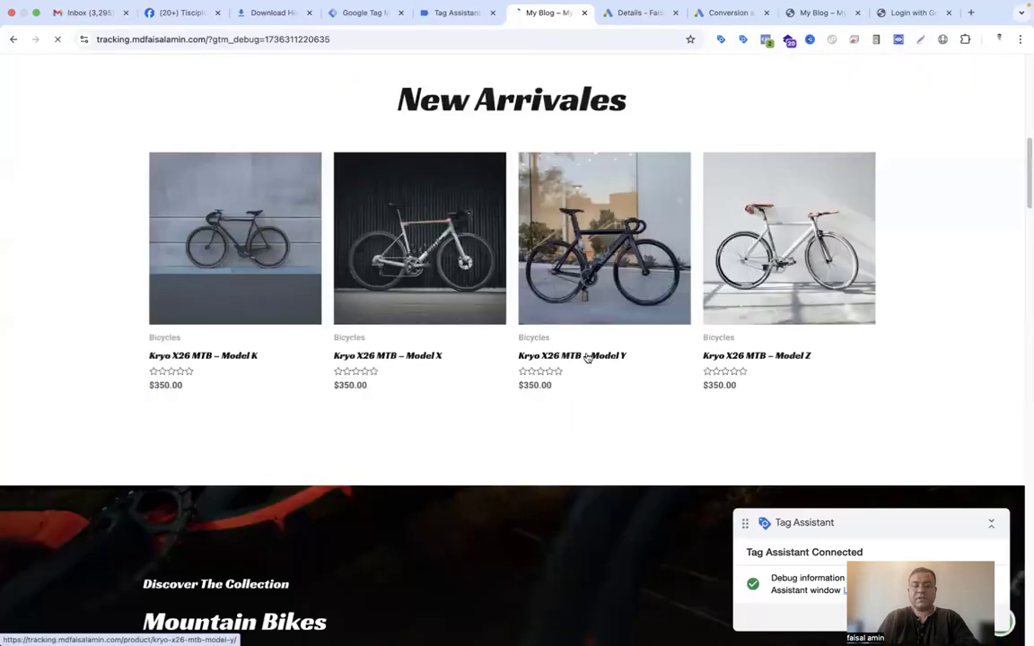
pyautogui.click(588, 357)
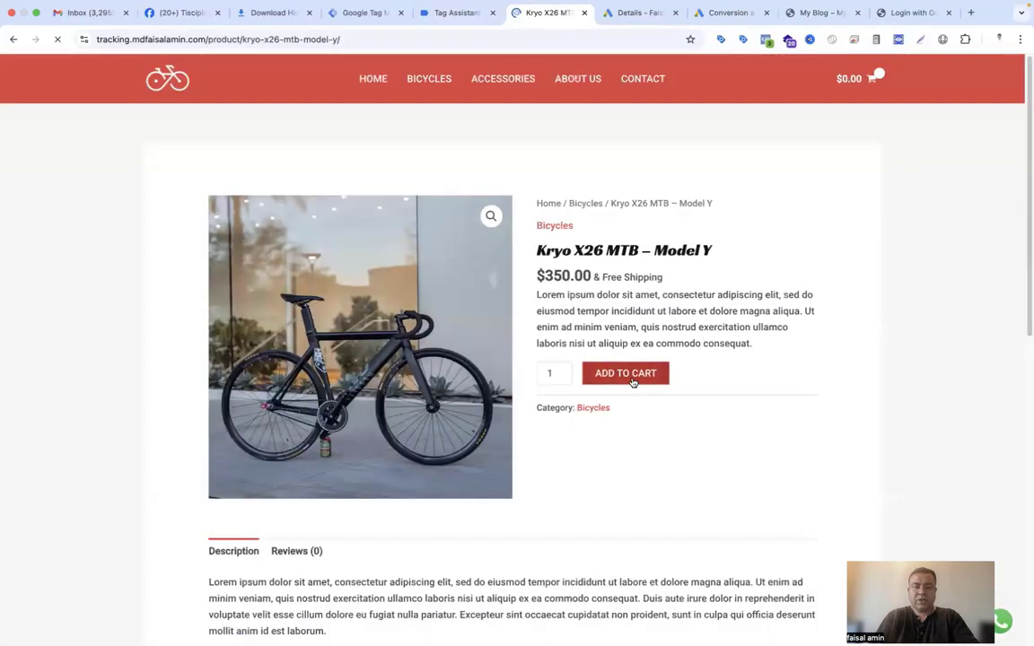
pyautogui.click(629, 373)
# Go to checkout and place the test order with the prefilled billing details and cash on delivery
pyautogui.click(818, 625)
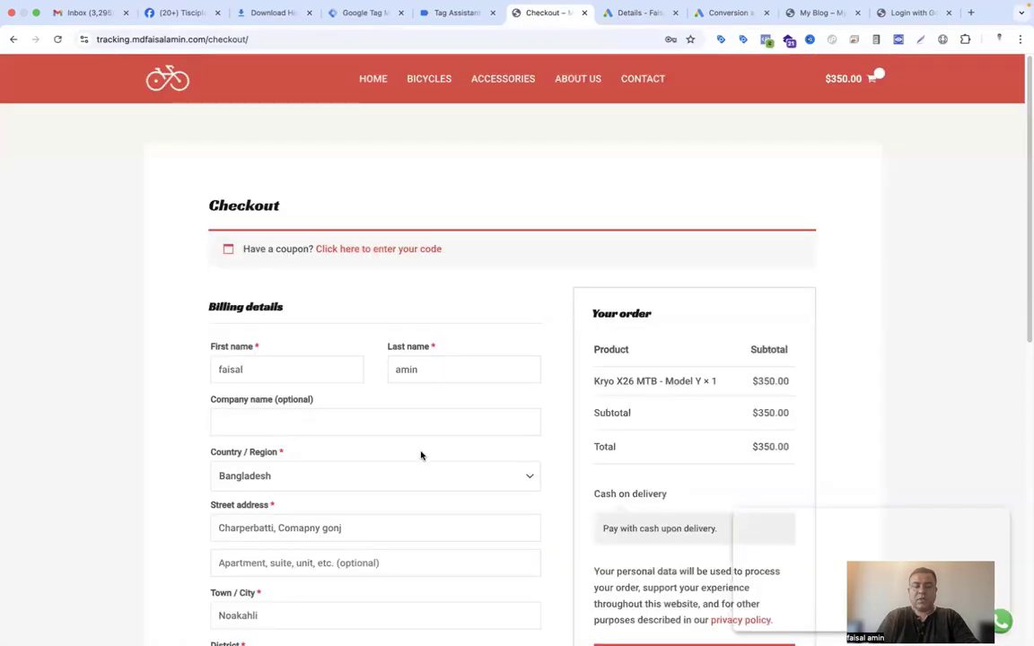
pyautogui.scroll(-3, 418, 451)
pyautogui.scroll(-8, 418, 450)
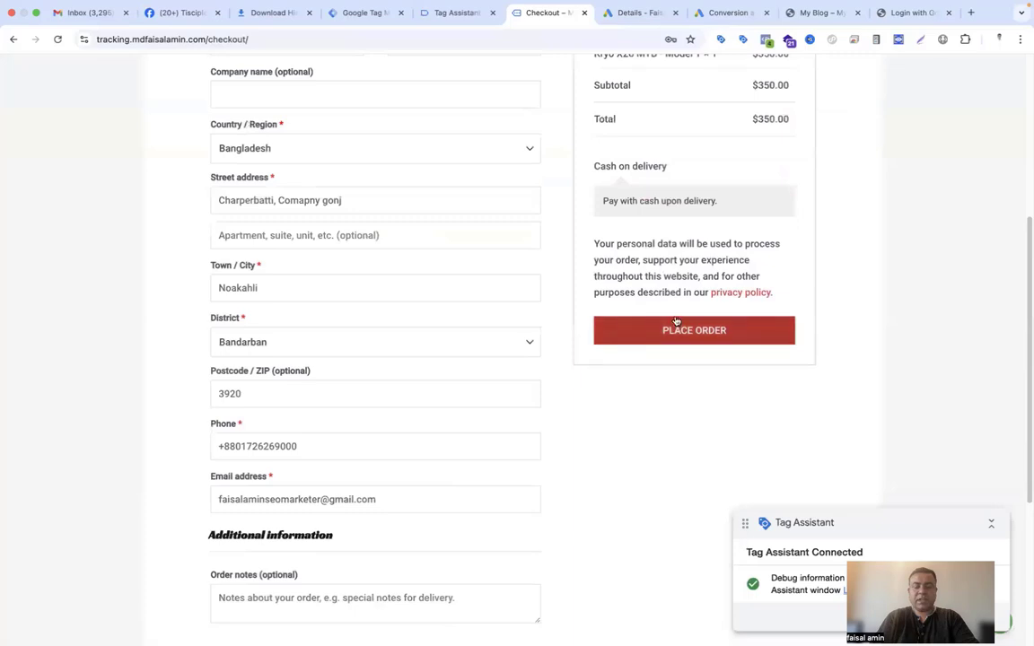
pyautogui.click(676, 334)
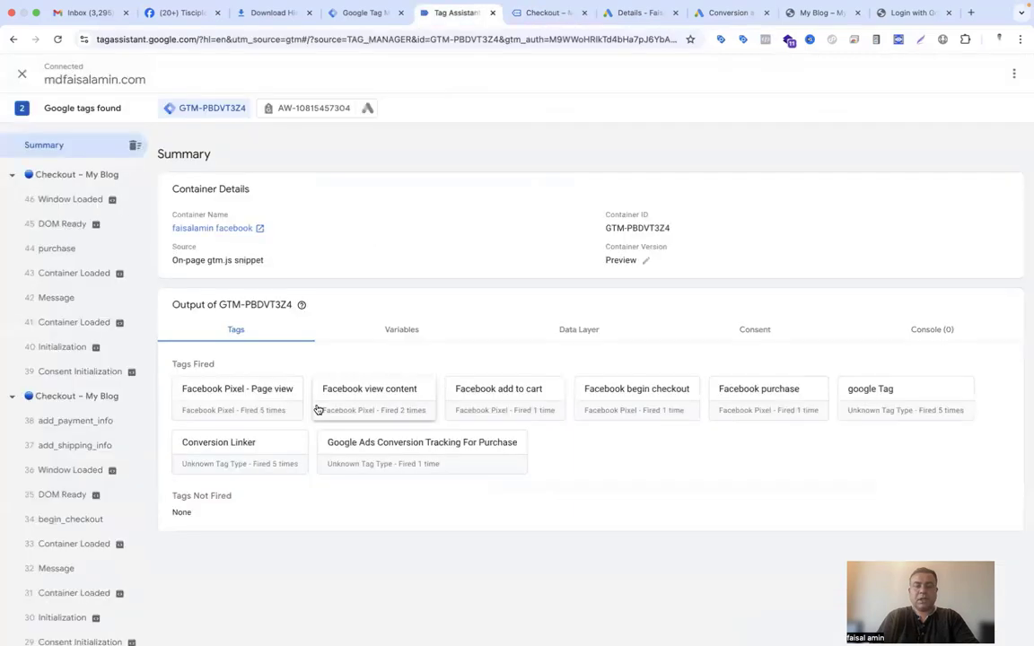
# In Tag Assistant, examine the Google Ads Conversion Tracking For Purchase tag in the summary and purchase event, displaying its variables as values
pyautogui.click(448, 457)
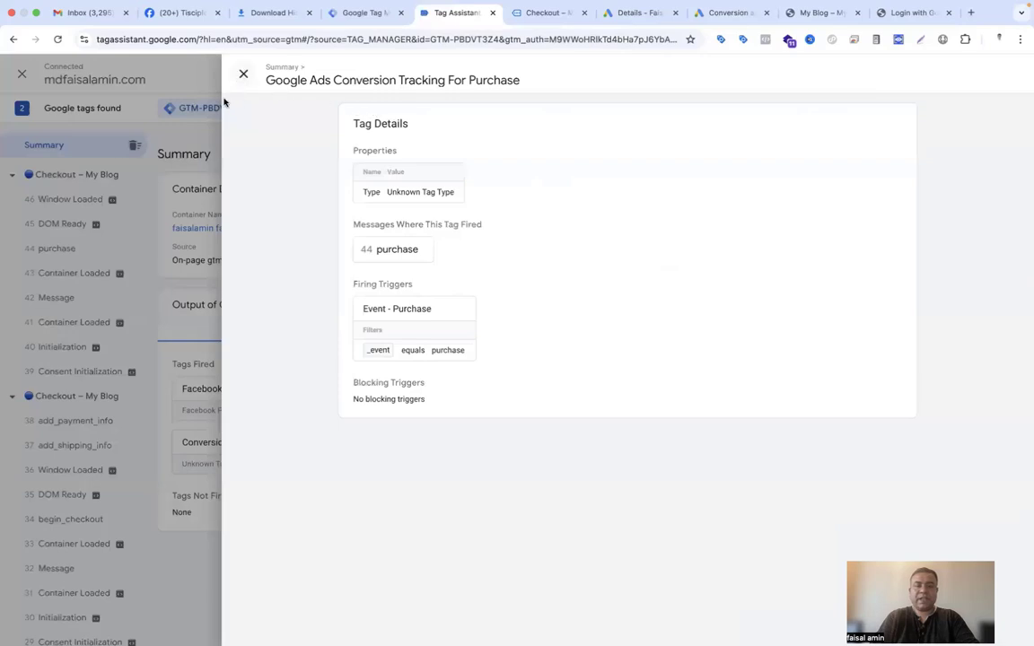
pyautogui.click(204, 91)
pyautogui.click(50, 249)
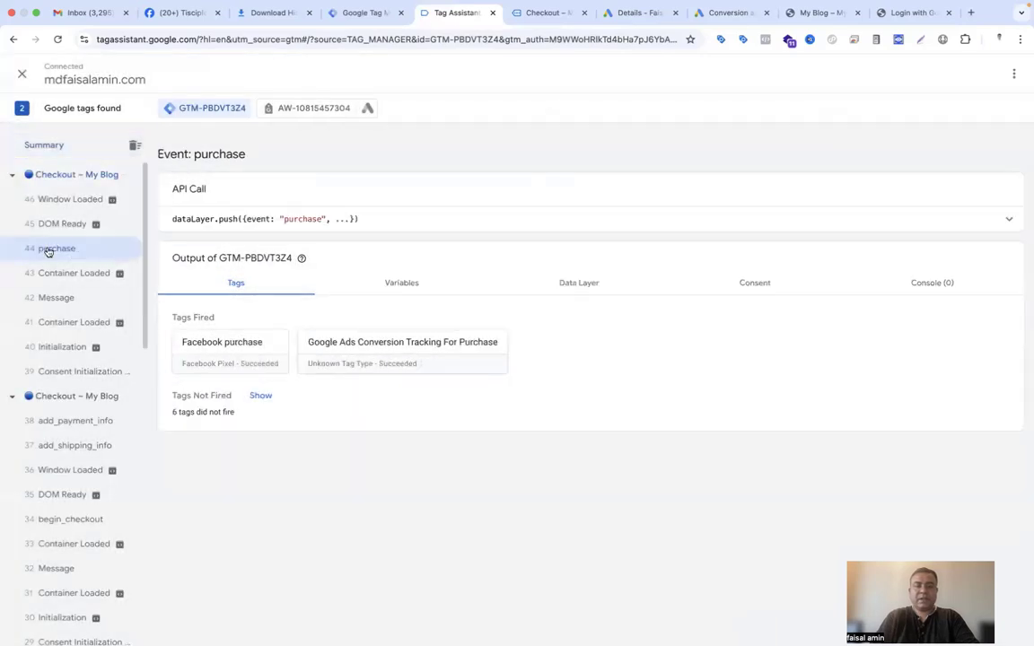
pyautogui.click(416, 357)
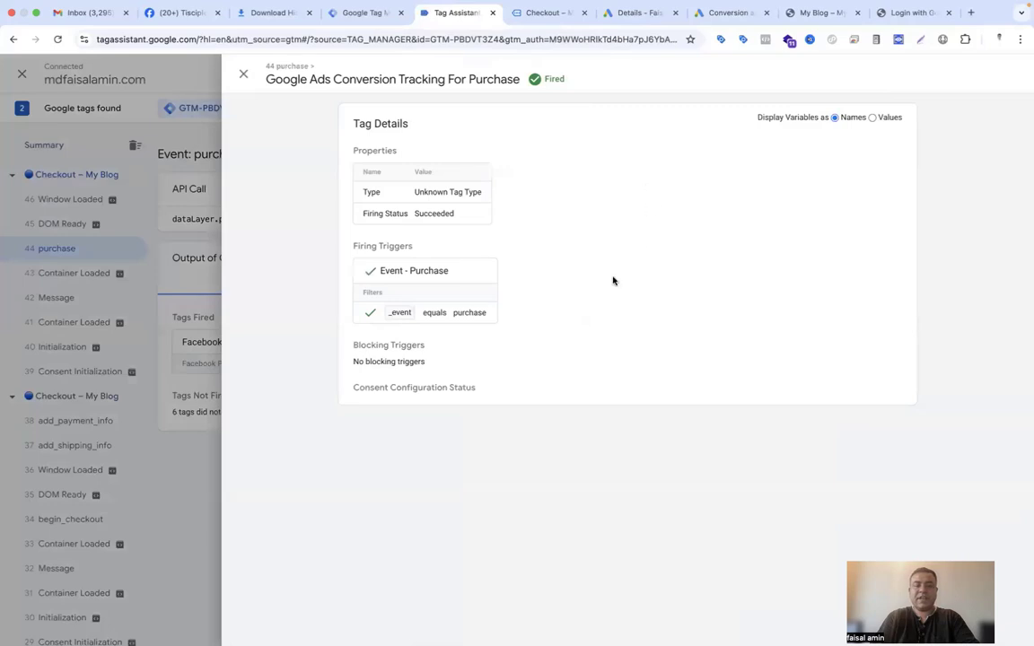
pyautogui.click(872, 117)
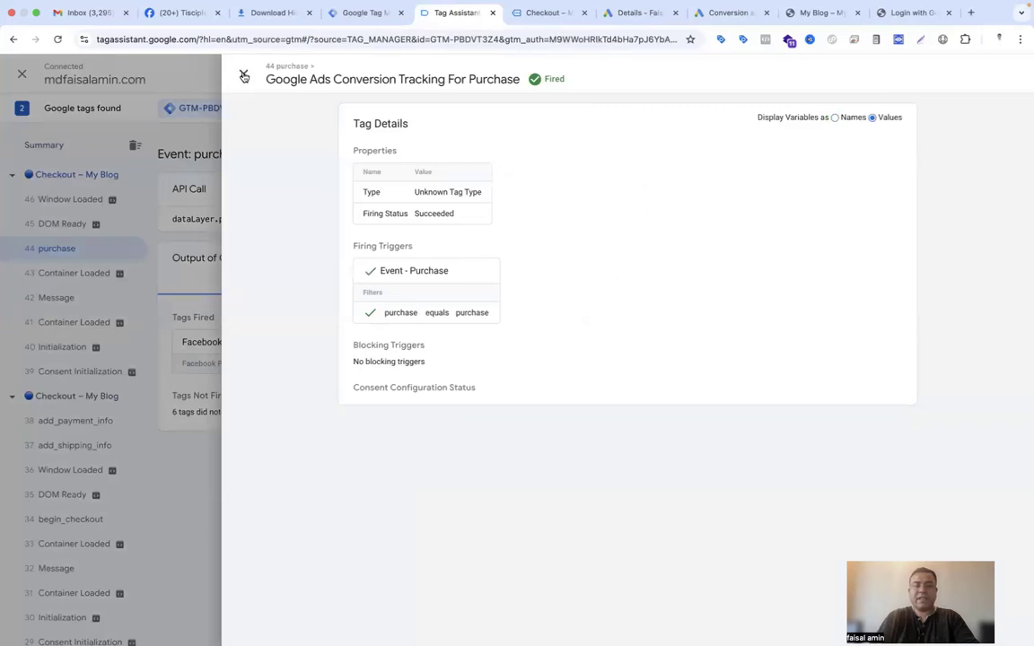
pyautogui.click(218, 70)
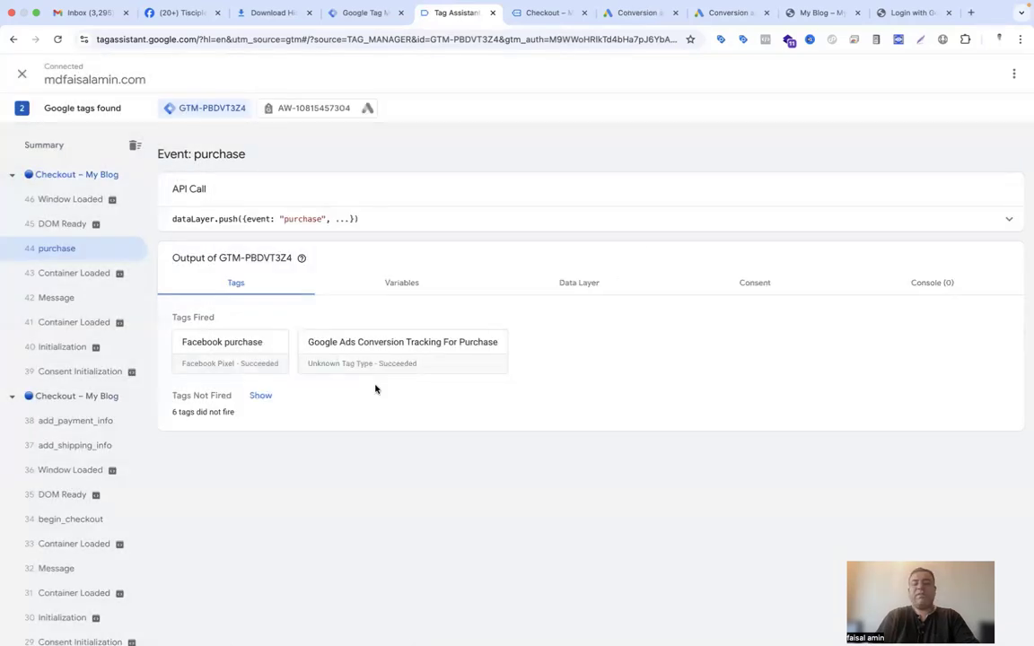